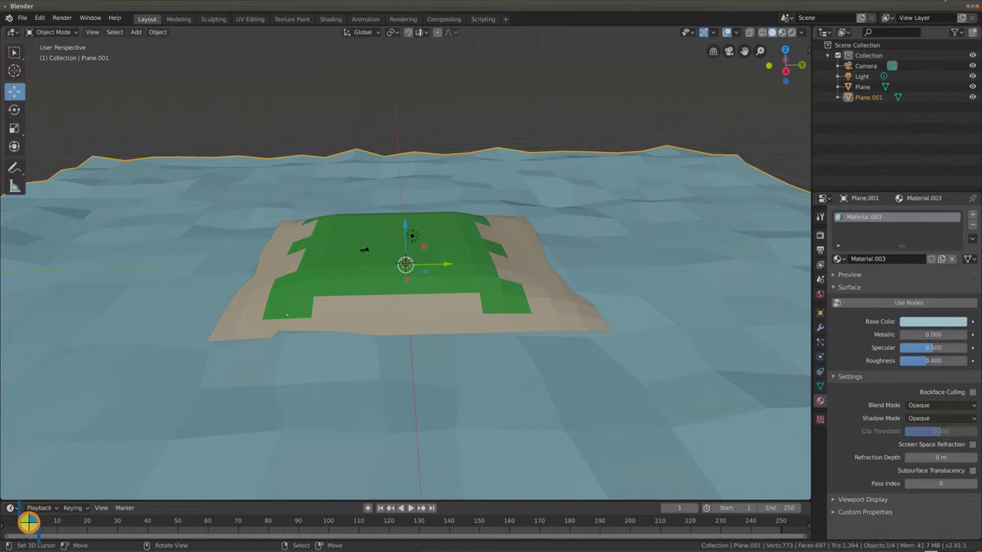
# Step: Open the File menu to get at the append command
pyautogui.click(22, 18)
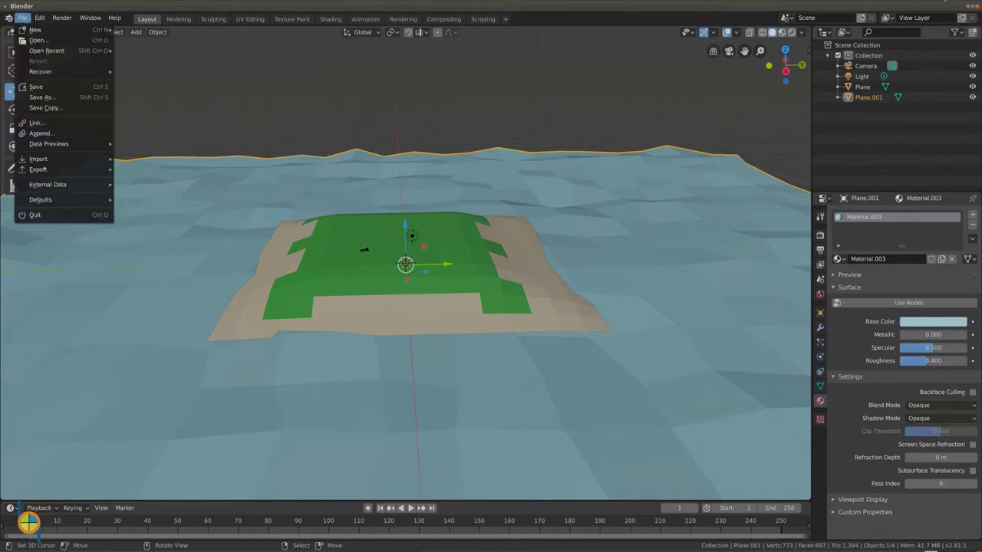
# Step: Browse into palmtree_1.blend > Object and append the palmtree object
pyautogui.click(45, 134)
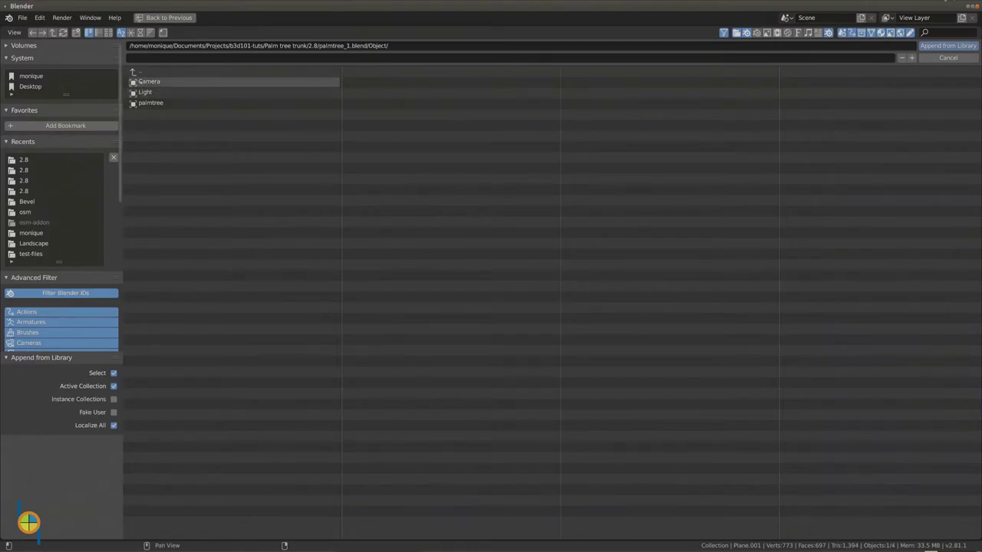
pyautogui.click(138, 72)
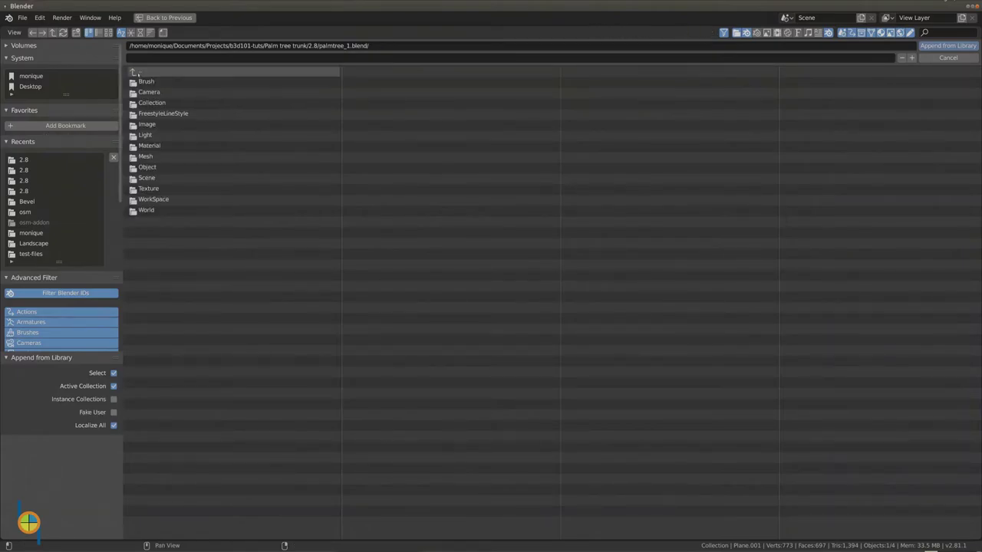
pyautogui.click(138, 74)
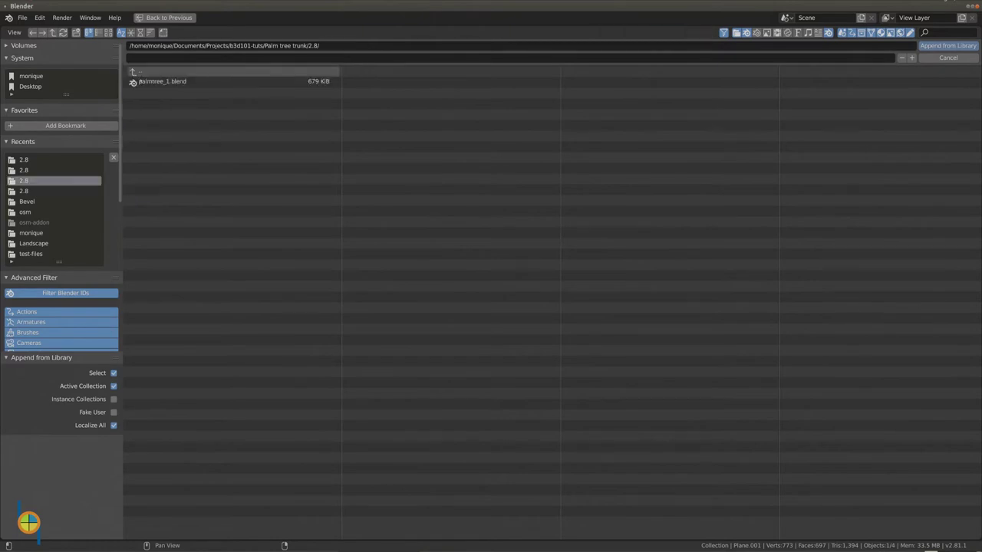
pyautogui.click(145, 82)
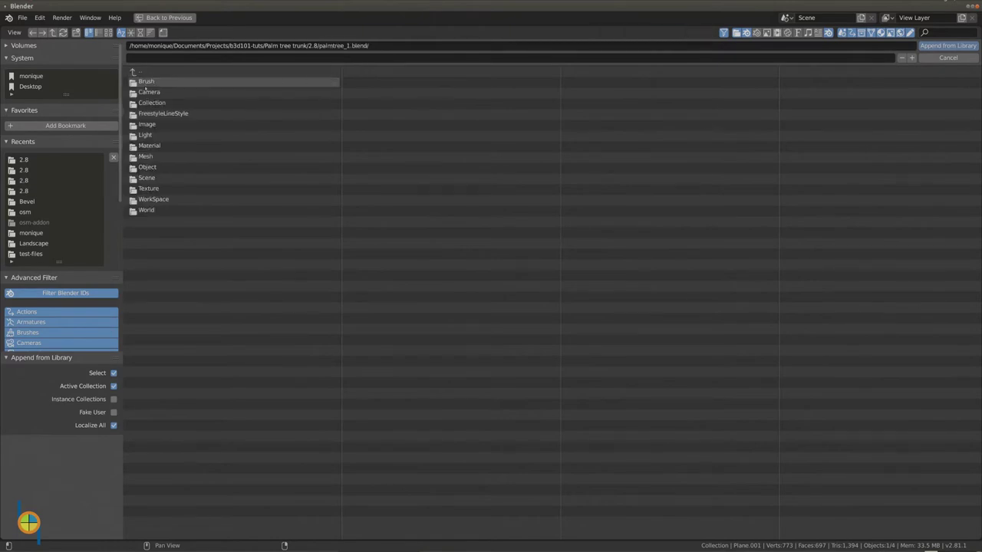
pyautogui.click(148, 176)
pyautogui.click(151, 102)
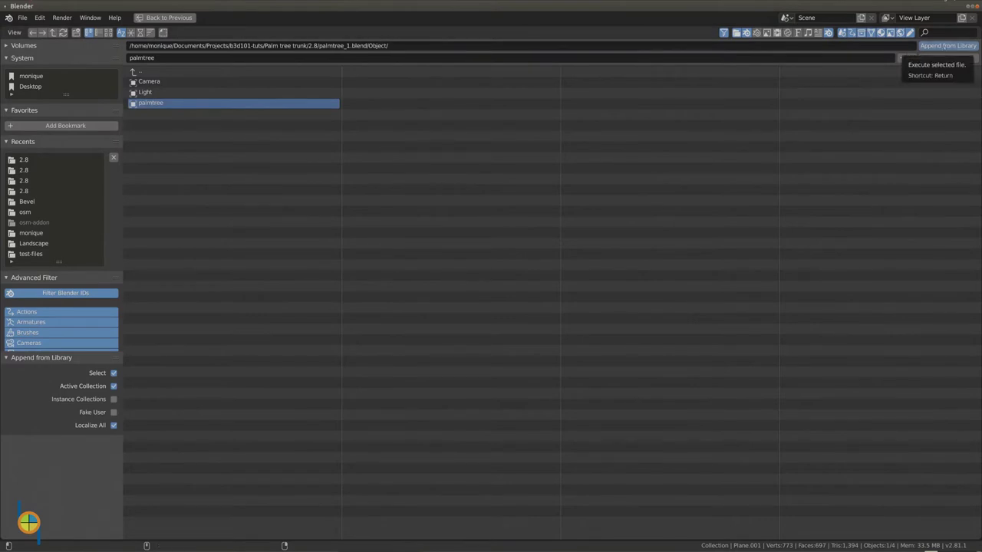
pyautogui.click(947, 46)
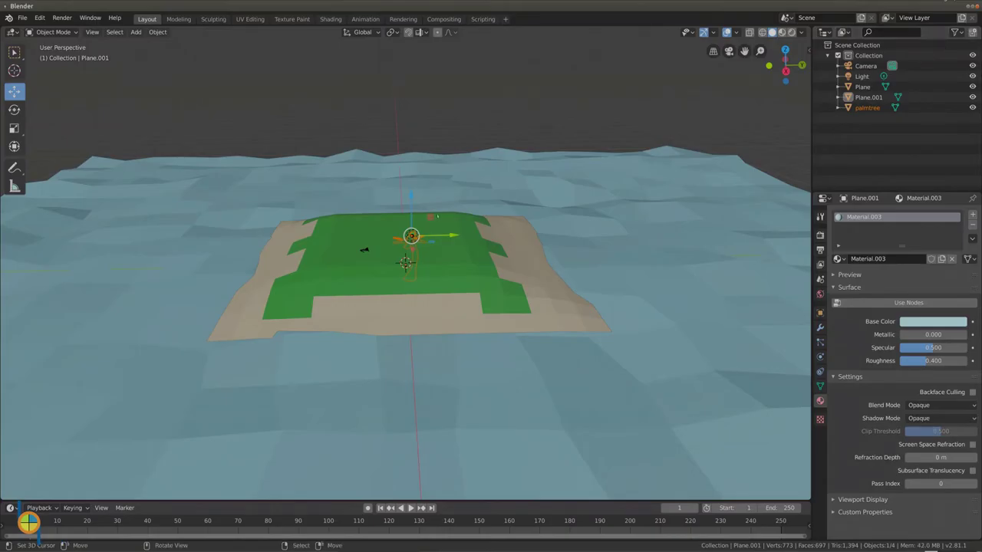
# Step: Raise the palm tree up onto the island's surface
pyautogui.moveTo(409, 197); pyautogui.dragTo(420, 151)
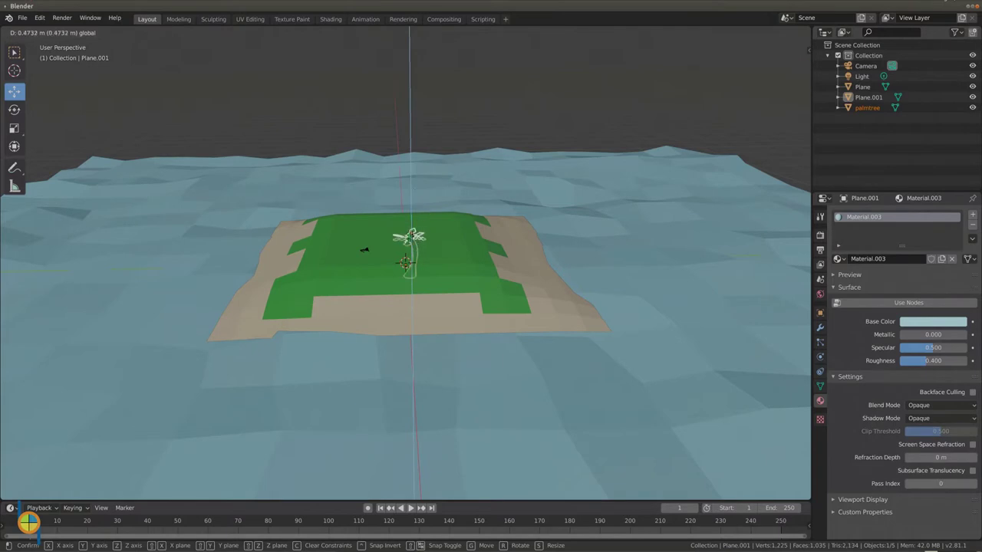
pyautogui.click(420, 151)
pyautogui.moveTo(420, 151)
pyautogui.mouseDown(button='middle')
pyautogui.moveTo(505, 303)
pyautogui.moveTo(508, 265)
pyautogui.mouseUp(button='middle')
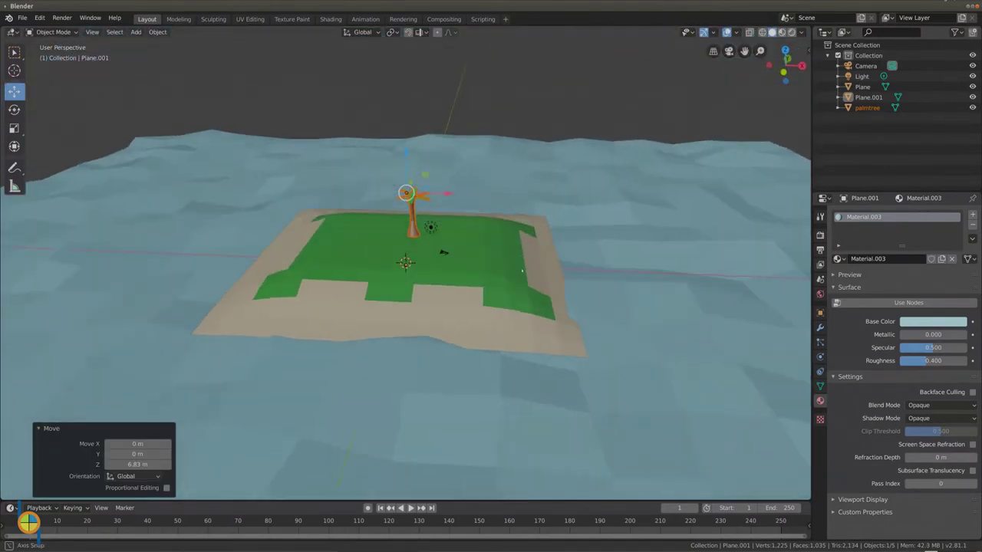
# Step: Make four copies of the palm tree, palmtree.001 to palmtree.004, beside it
pyautogui.hotkey('shift', 'd')
pyautogui.click(486, 236)
pyautogui.hotkey('shift', 'd')
pyautogui.click(506, 235)
pyautogui.hotkey('shift', 'd')
pyautogui.click(506, 235)
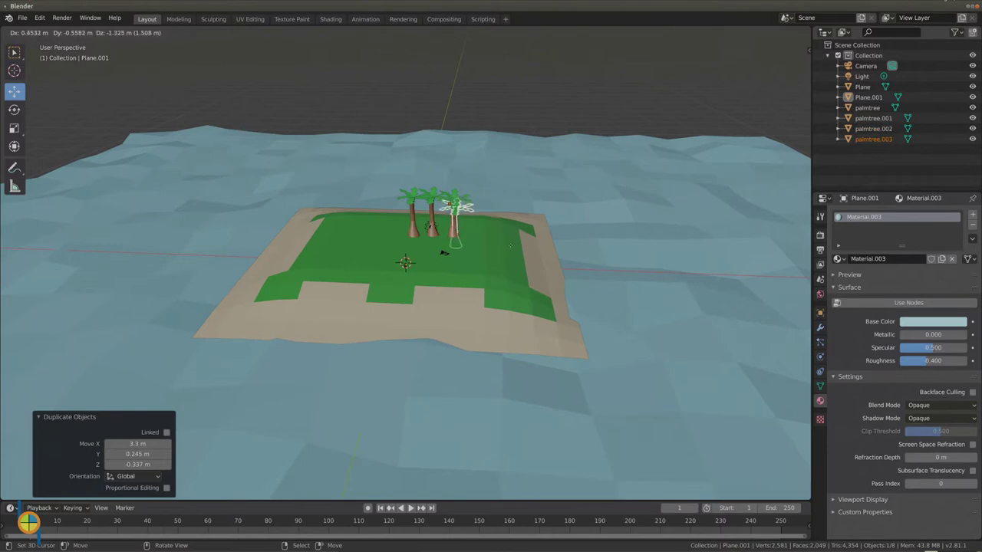
pyautogui.click(525, 233)
pyautogui.hotkey('shift', 'd')
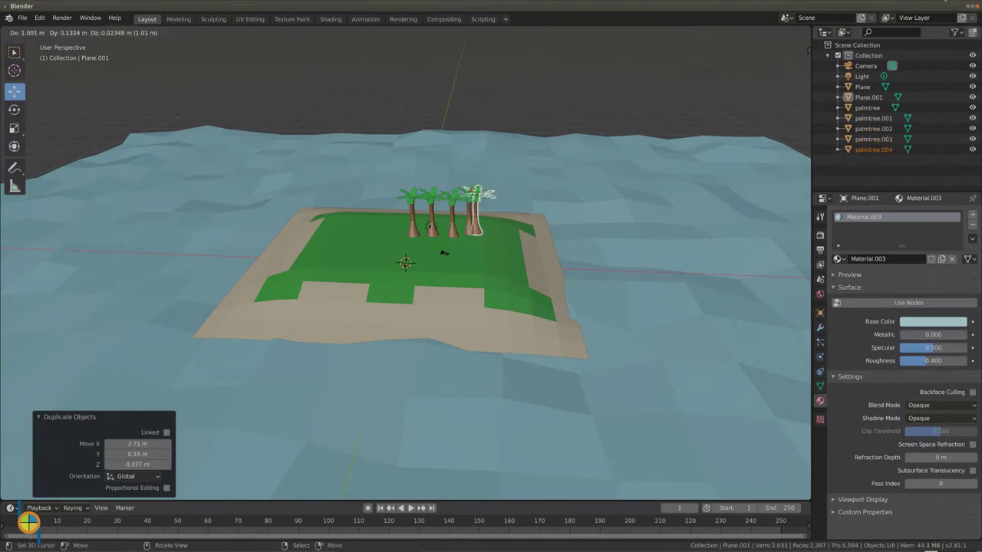
pyautogui.click(502, 234)
# Step: Shift palmtree.004 along Y and reselect the original palm tree
pyautogui.moveTo(503, 234)
pyautogui.mouseDown(button='middle')
pyautogui.moveTo(483, 281)
pyautogui.moveTo(456, 245)
pyautogui.moveTo(456, 226)
pyautogui.mouseUp(button='middle')
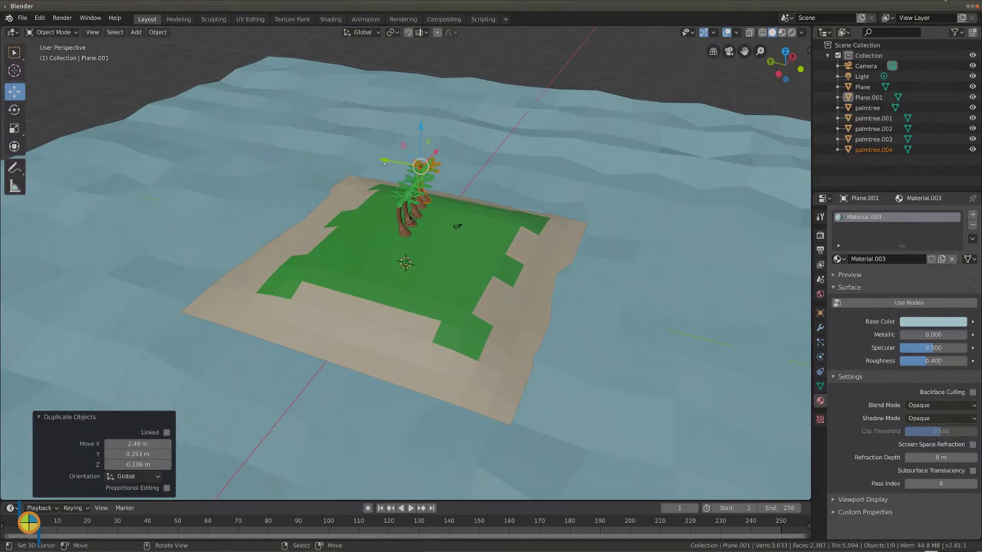
pyautogui.press('g')
pyautogui.press('y')
pyautogui.click(457, 226)
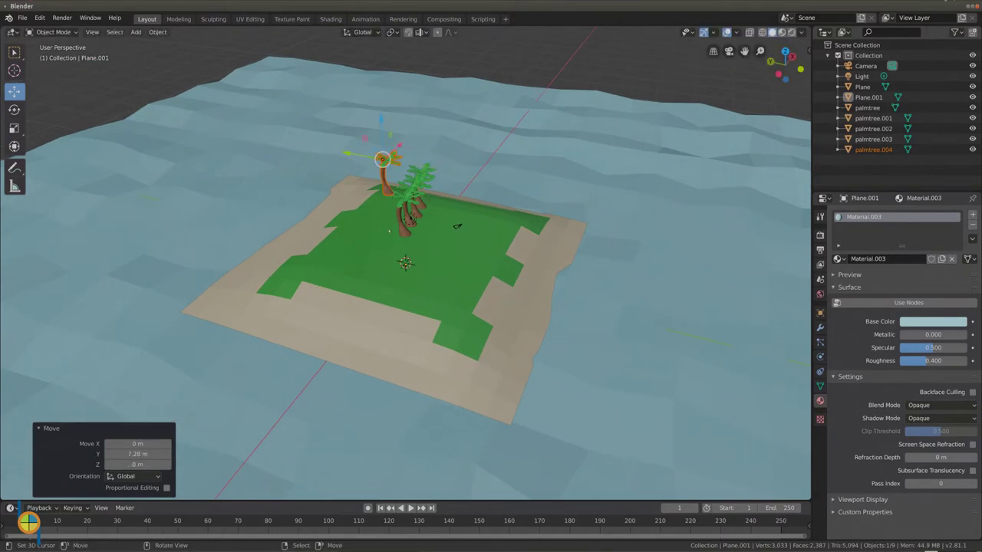
pyautogui.click(457, 226)
pyautogui.click(457, 226)
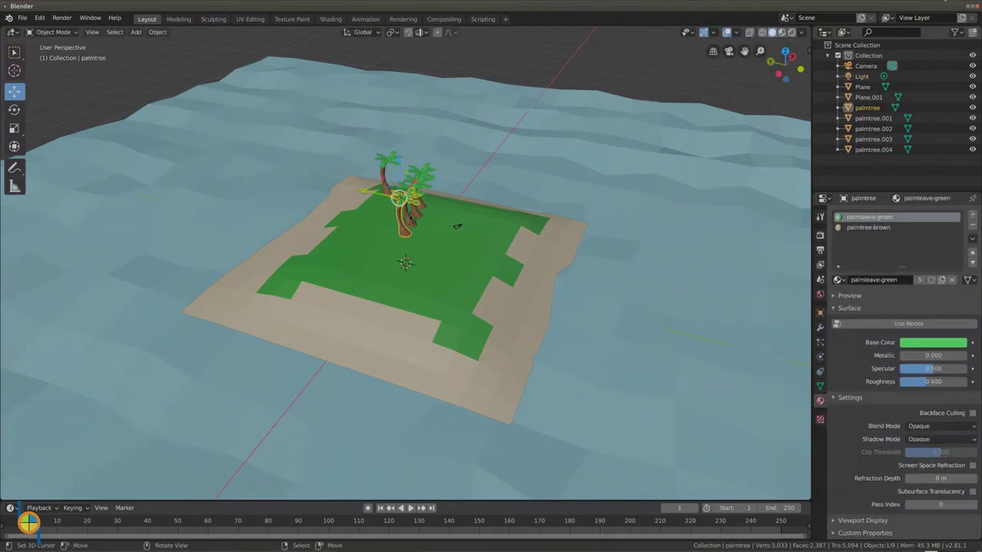
# Step: Move the palm tree toward the top-left corner and set palmtree.003 beside it
pyautogui.press('g')
pyautogui.press('y')
pyautogui.click(457, 226)
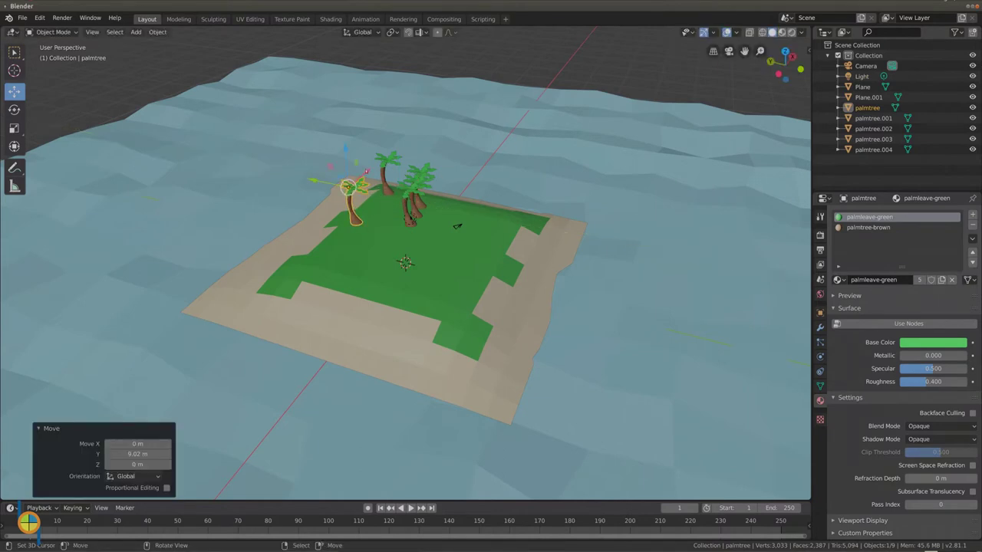
pyautogui.press('g')
pyautogui.press('x')
pyautogui.click(457, 227)
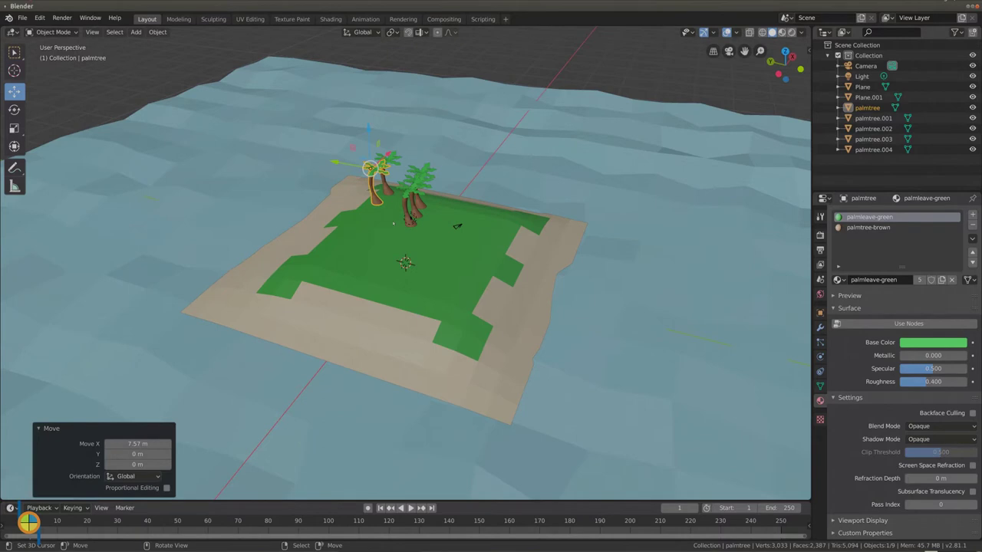
pyautogui.moveTo(457, 226); pyautogui.dragTo(457, 253, button='middle')
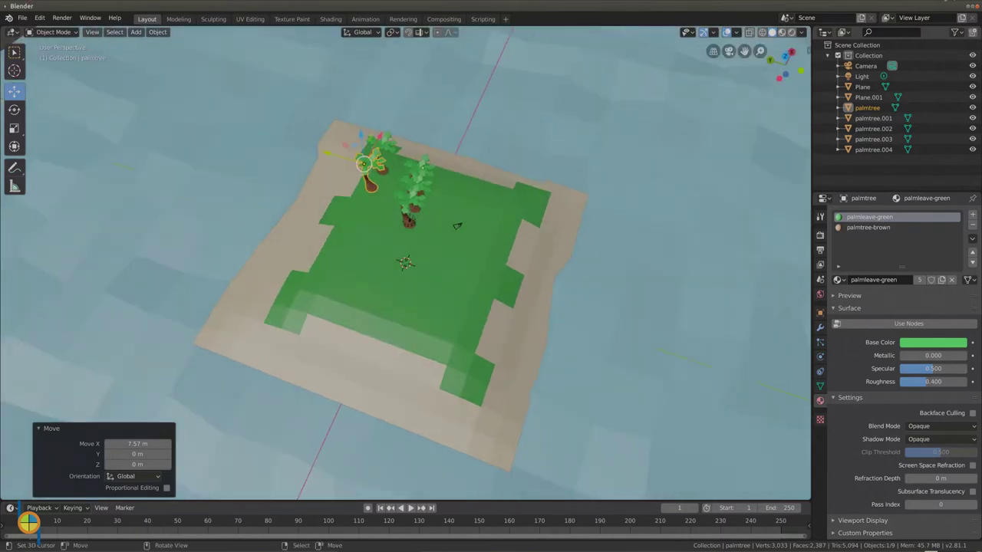
pyautogui.click(414, 169)
pyautogui.press('g')
pyautogui.press('y')
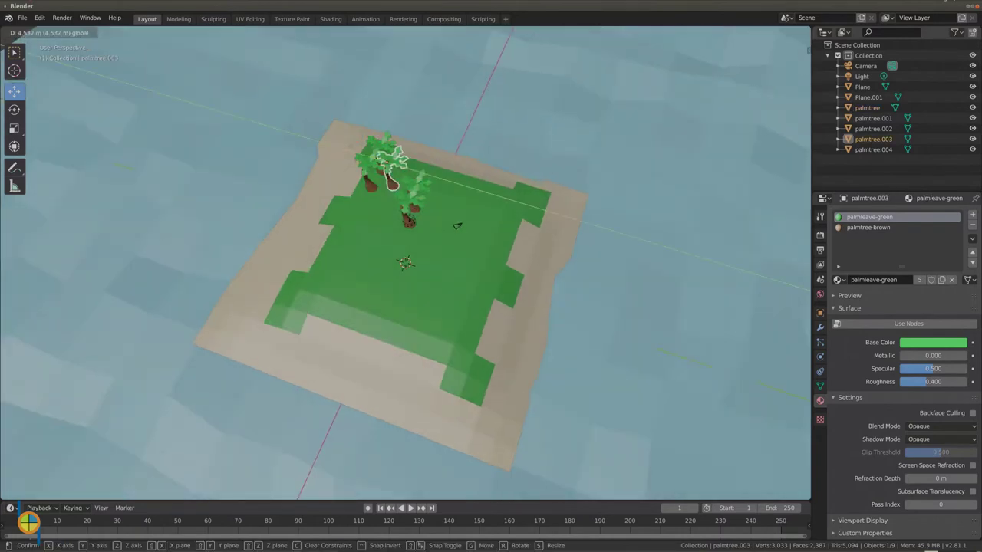
pyautogui.click(457, 226)
# Step: Move palmtree.001 along X and Y onto the lower-left grass
pyautogui.click(413, 190)
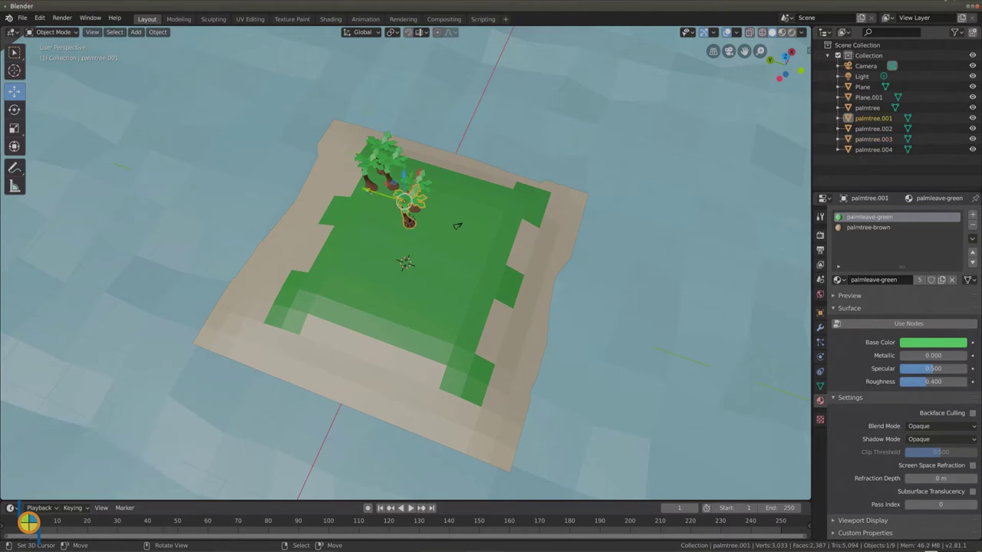
pyautogui.press('g')
pyautogui.press('x')
pyautogui.click(316, 237)
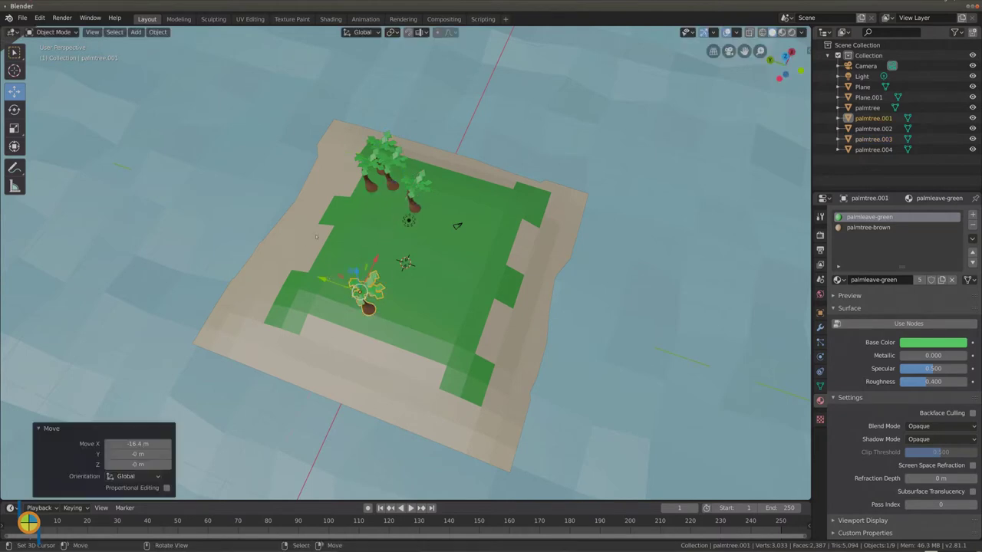
pyautogui.press('g')
pyautogui.press('y')
pyautogui.click(280, 264)
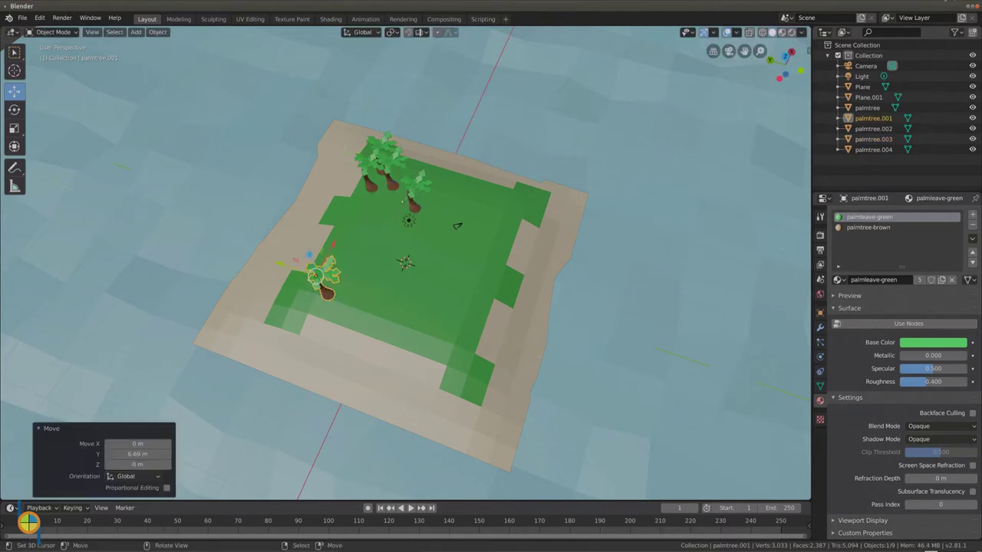
# Step: Place palmtree.002 beside palmtree.001 on the lower-left grass, then duplicate a tree
pyautogui.click(412, 186)
pyautogui.press('g')
pyautogui.press('x')
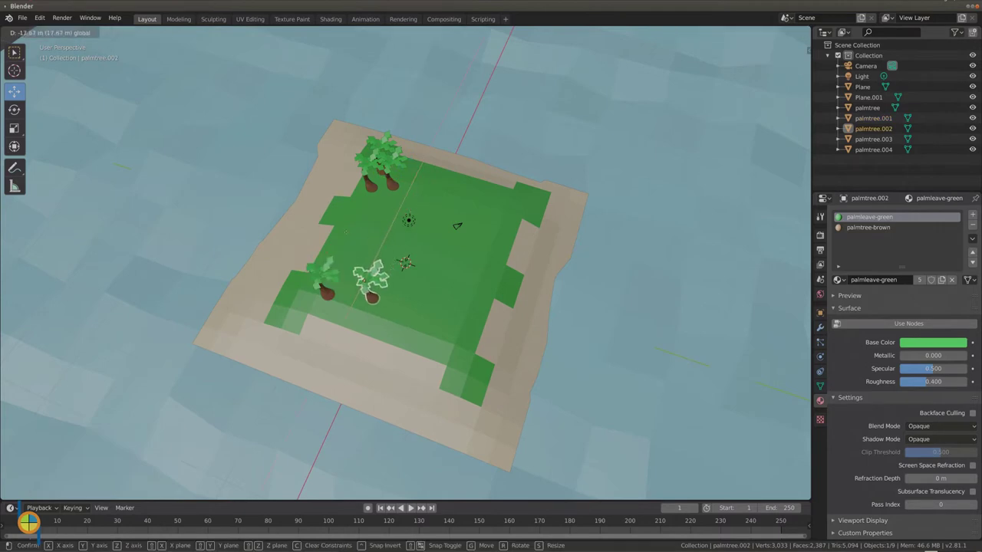
pyautogui.click(369, 276)
pyautogui.press('g')
pyautogui.press('y')
pyautogui.click(343, 272)
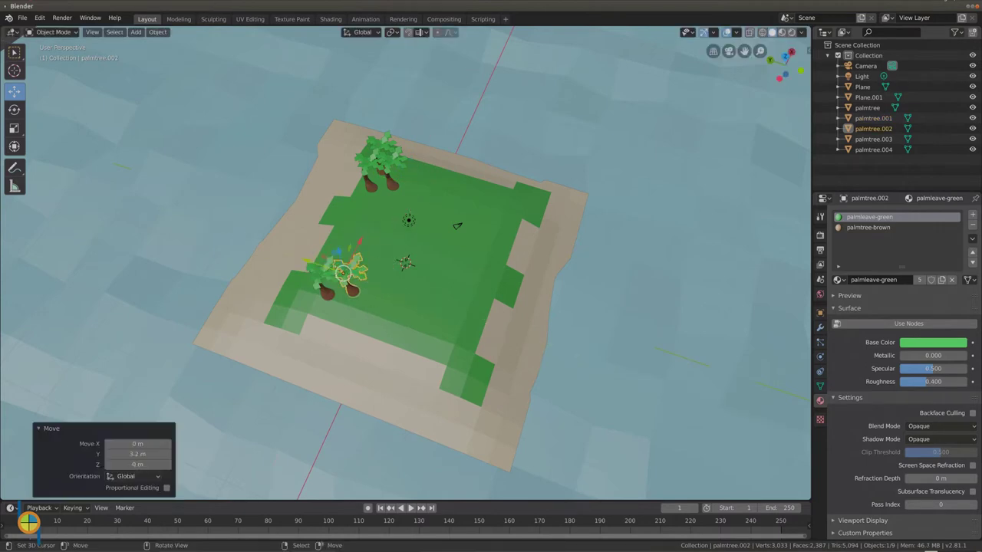
pyautogui.hotkey('shift', 'd')
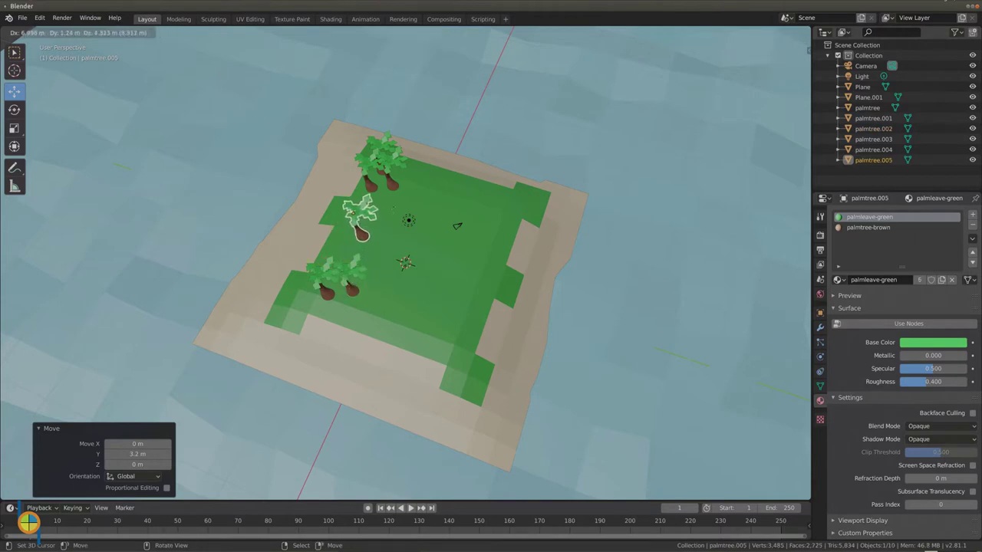
# Step: Place palmtree.005 on the left side and lower it onto the island
pyautogui.click(361, 218)
pyautogui.moveTo(360, 219); pyautogui.dragTo(384, 154, button='middle')
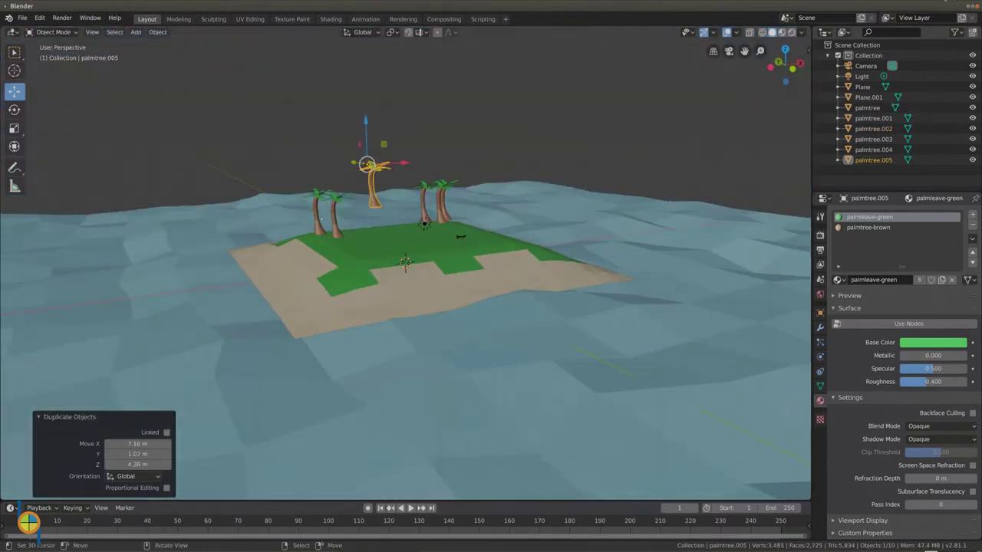
pyautogui.press('g')
pyautogui.press('z')
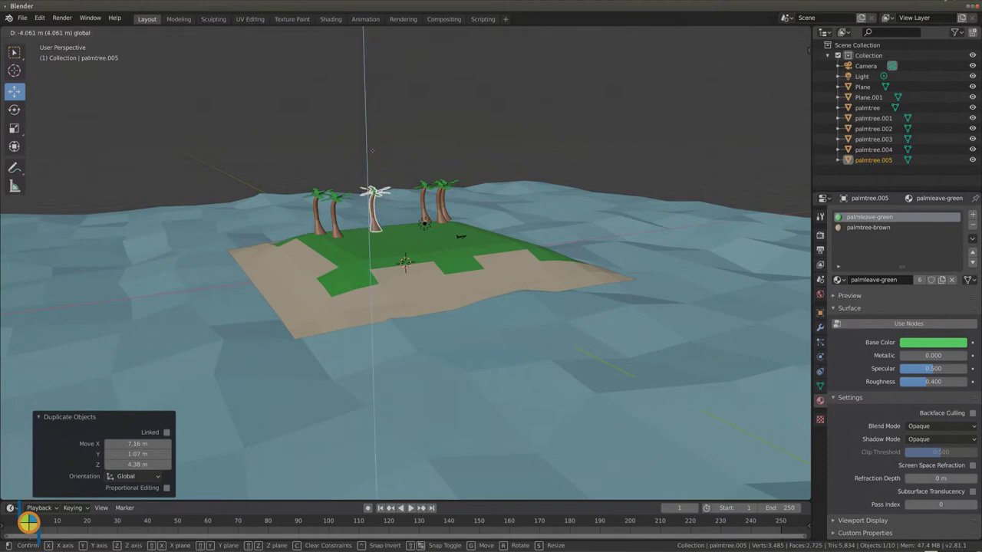
pyautogui.click(372, 151)
pyautogui.moveTo(372, 151)
pyautogui.mouseDown(button='middle')
pyautogui.moveTo(370, 256)
pyautogui.moveTo(459, 292)
pyautogui.mouseUp(button='middle')
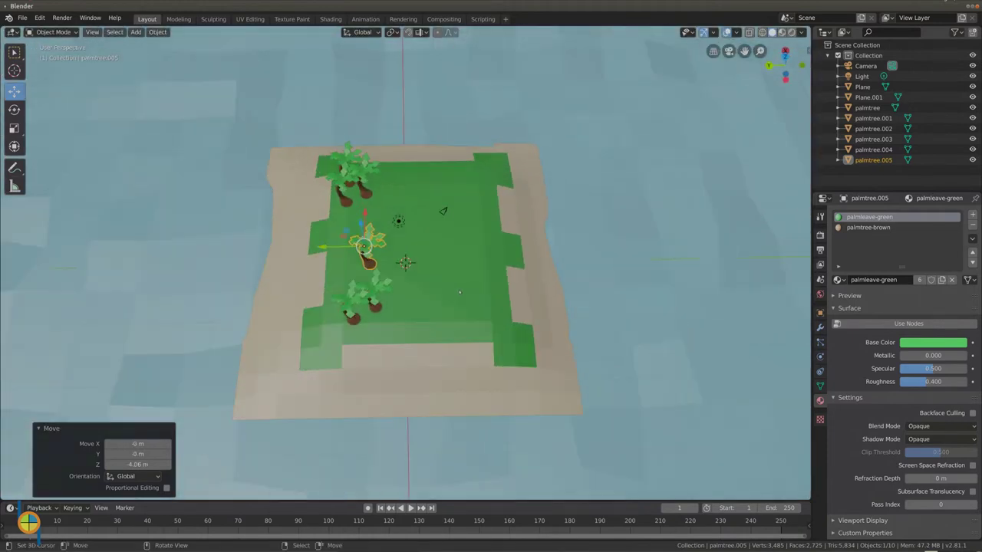
# Step: Add palmtree.006 to palmtree.009 along the island's right edge and top
pyautogui.hotkey('shift', 'd')
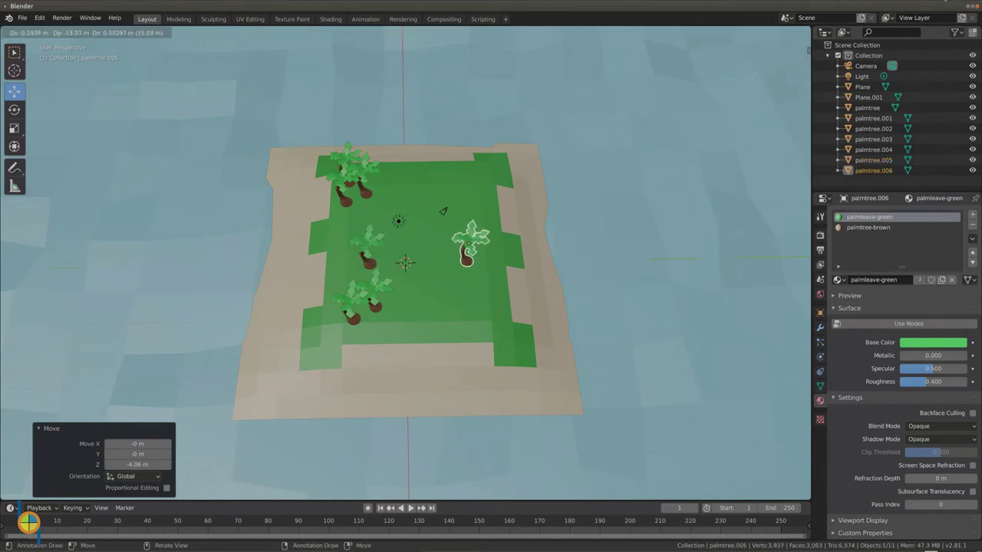
pyautogui.click(486, 244)
pyautogui.hotkey('shift', 'd')
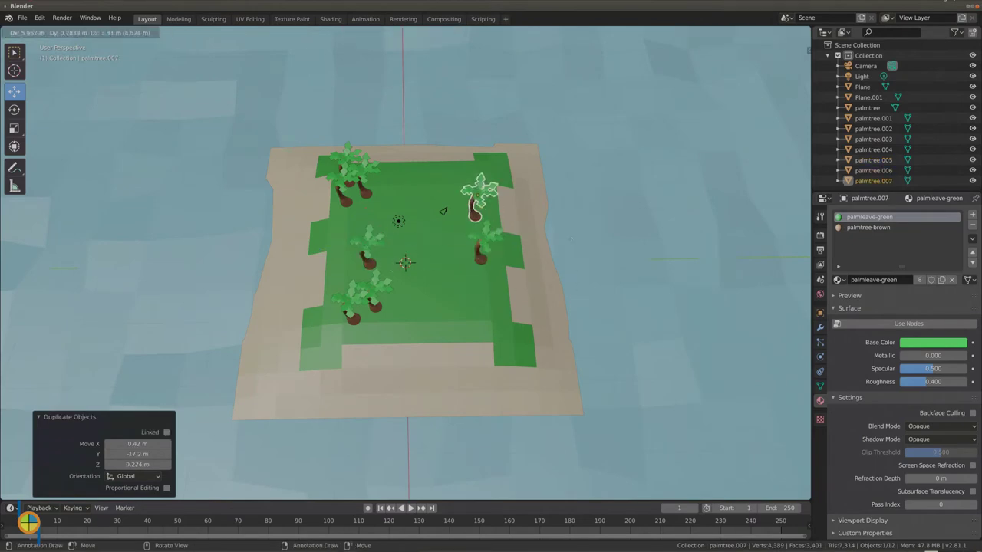
pyautogui.click(474, 205)
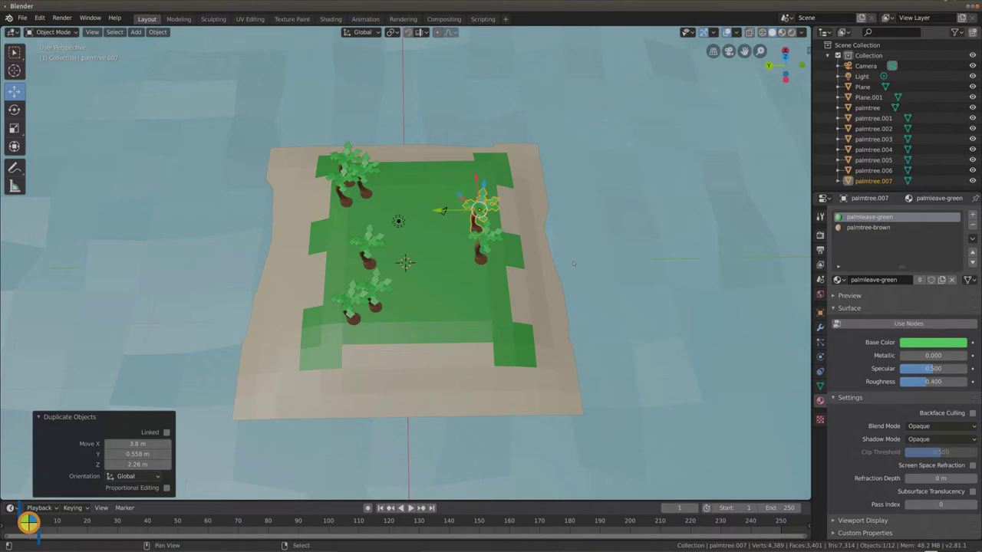
pyautogui.hotkey('shift', 'd')
pyautogui.click(475, 184)
pyautogui.hotkey('shift', 'd')
pyautogui.click(439, 165)
# Step: Add two more palm tree copies, through palmtree.011, on the lower middle grass
pyautogui.hotkey('shift', 'd')
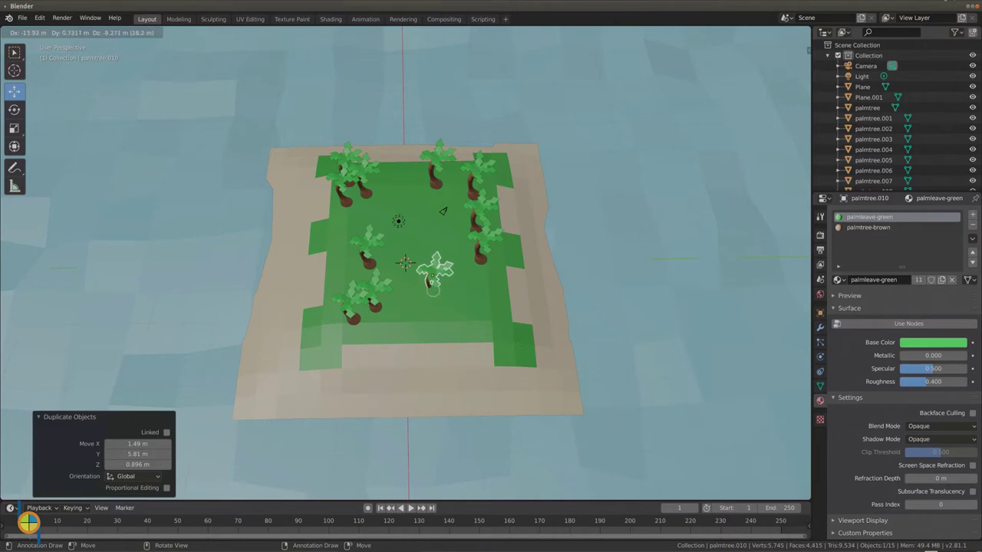
pyautogui.click(427, 247)
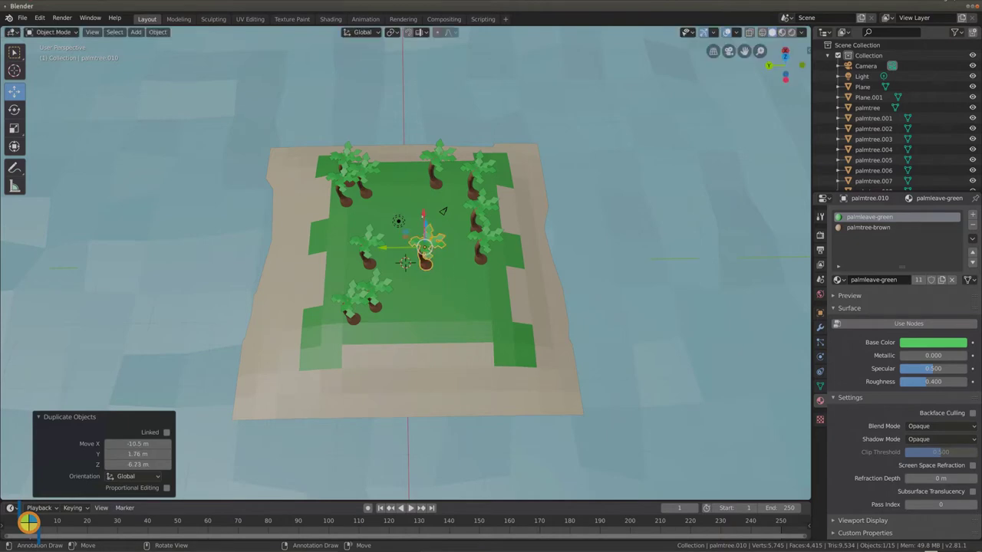
pyautogui.moveTo(422, 217); pyautogui.dragTo(427, 265)
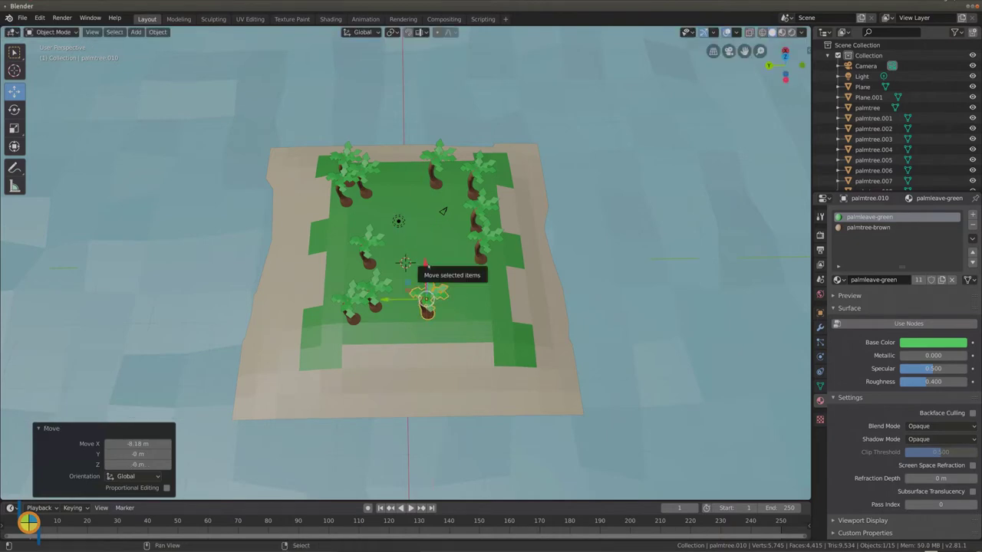
pyautogui.hotkey('shift', 'd')
pyautogui.click(495, 328)
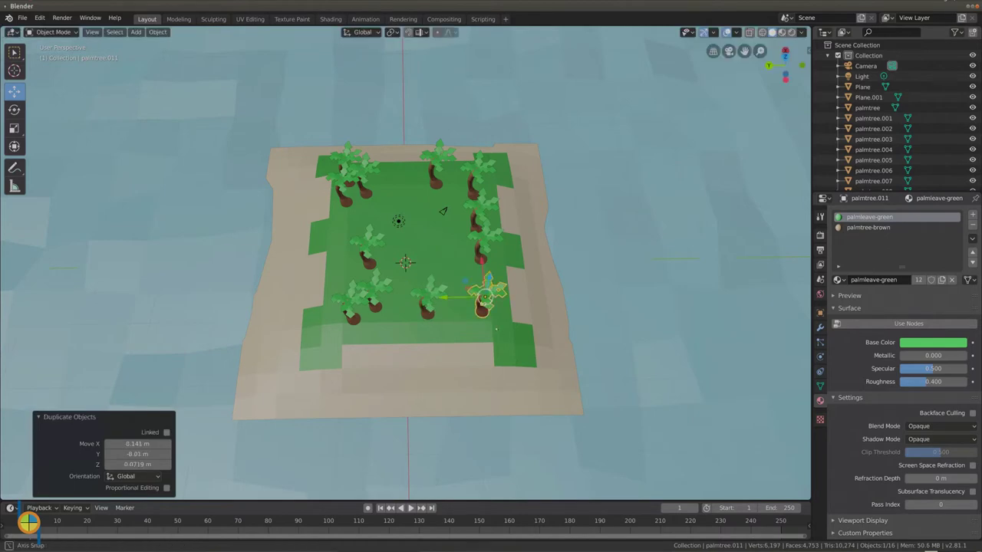
pyautogui.moveTo(496, 329); pyautogui.dragTo(370, 291, button='middle')
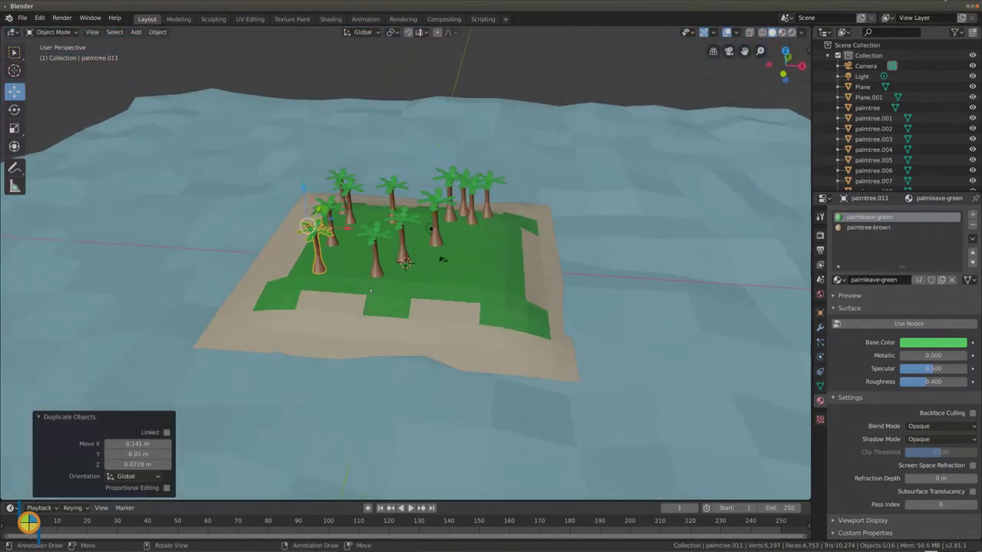
# Step: Lower palmtree.007 toward the ground and add a copy dropped 5.19 m
pyautogui.moveTo(356, 282); pyautogui.dragTo(399, 230, button='middle')
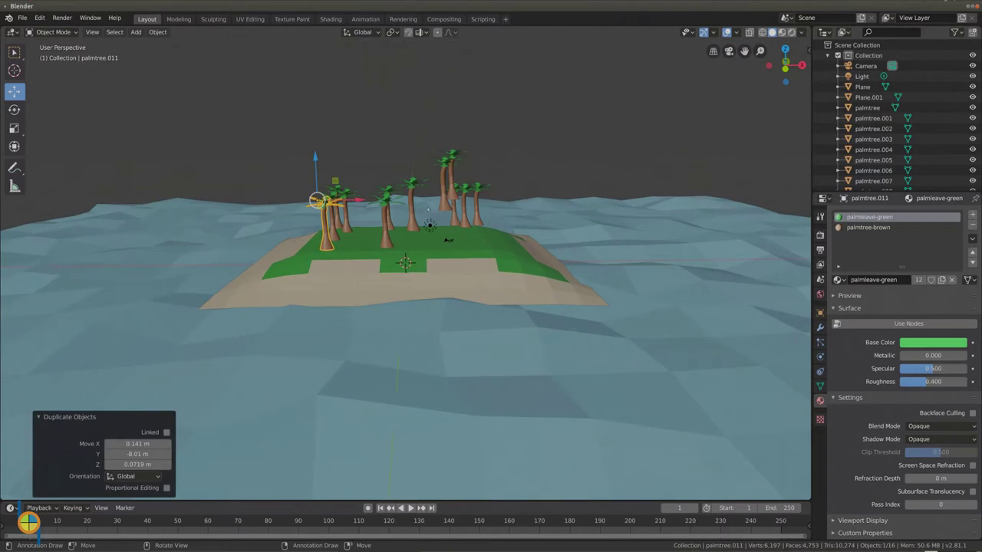
pyautogui.click(403, 180)
pyautogui.moveTo(403, 138); pyautogui.dragTo(403, 153)
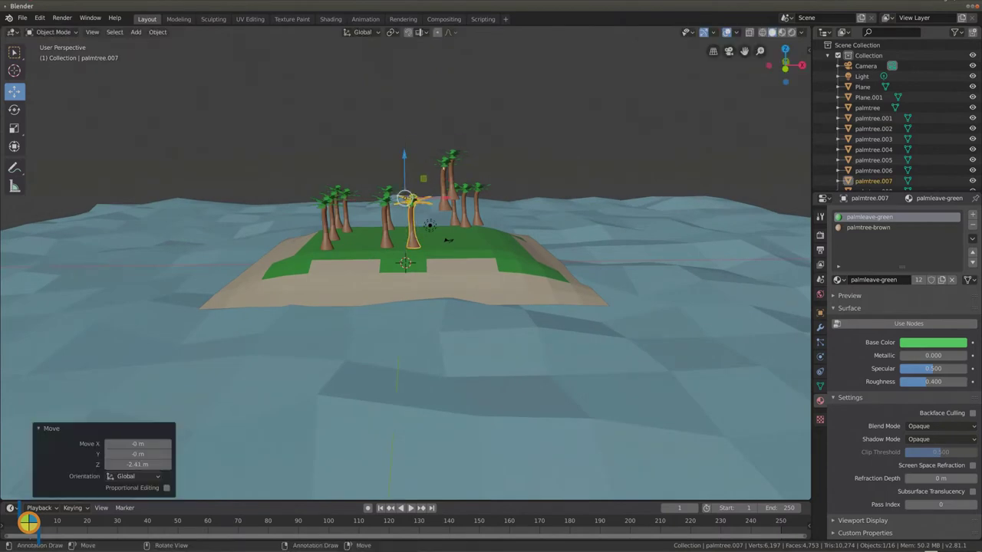
pyautogui.click(443, 184)
pyautogui.hotkey('shift', 'd')
pyautogui.press('z')
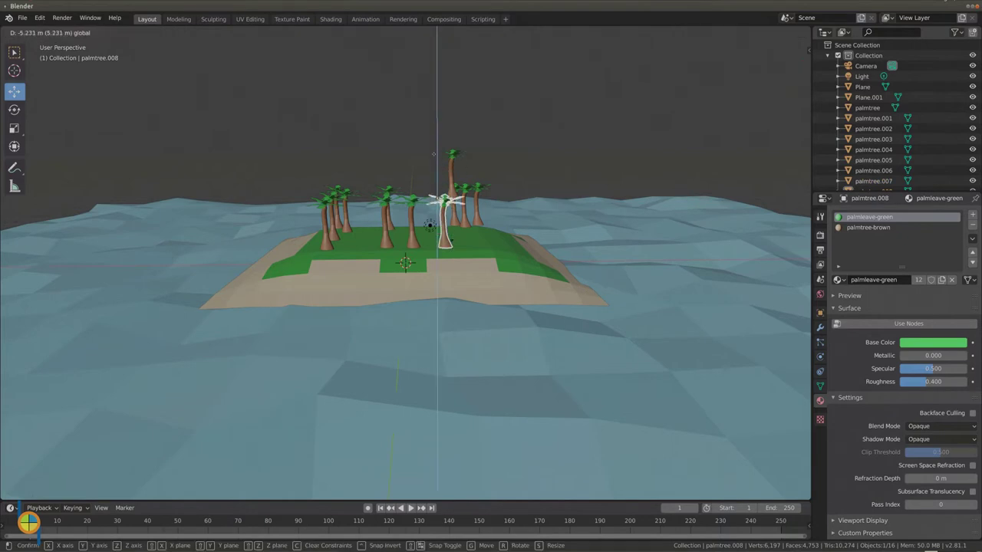
pyautogui.click(434, 155)
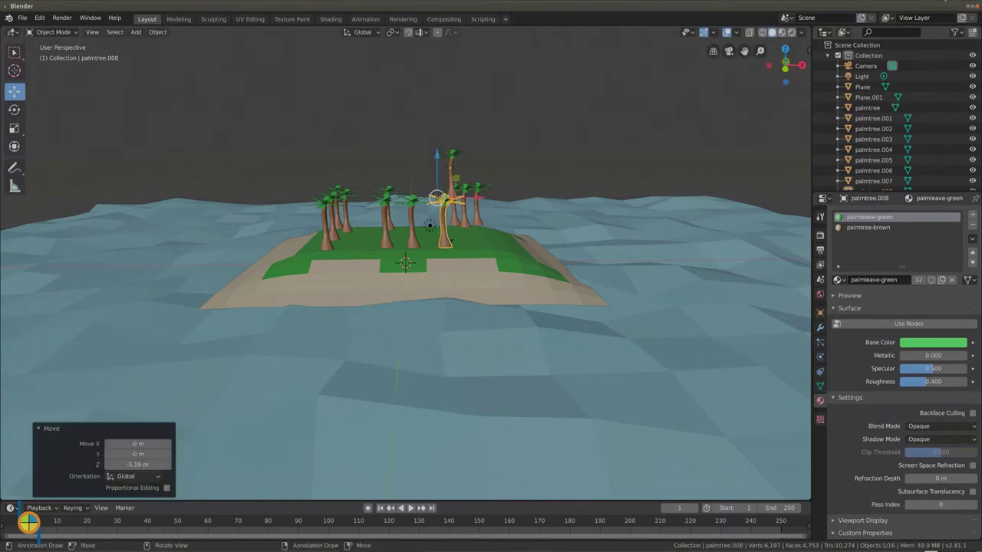
# Step: Duplicate another tree, sit it on the island, shift 1.56 m along X, raise 0.583 m
pyautogui.hotkey('shift', 'd')
pyautogui.press('z')
pyautogui.click(445, 152)
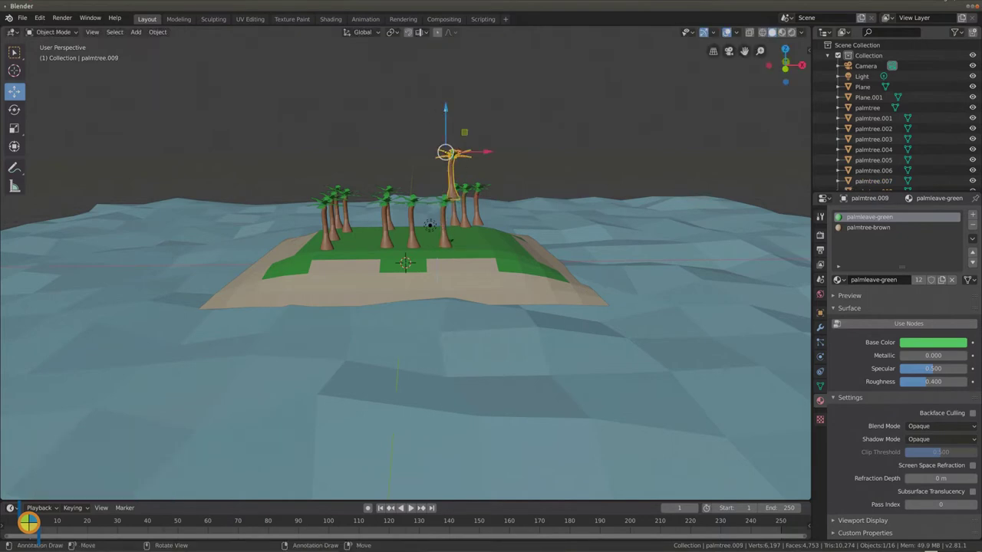
pyautogui.press('g')
pyautogui.press('z')
pyautogui.click(454, 158)
pyautogui.press('g')
pyautogui.press('x')
pyautogui.click(455, 157)
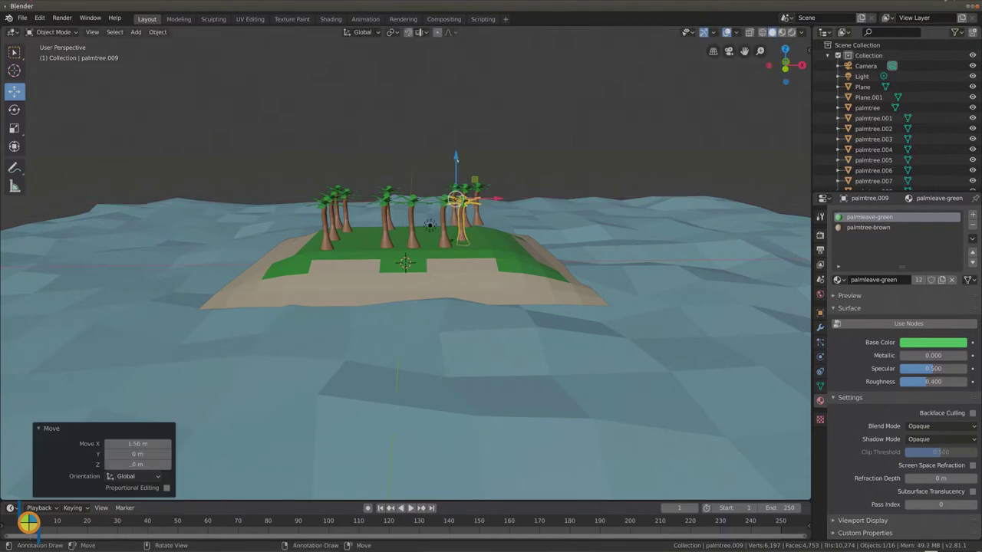
pyautogui.press('g')
pyautogui.press('z')
pyautogui.click(456, 150)
# Step: Move a tree 2.75 m along X and shift palmtree.004 -0.486 m along Y
pyautogui.moveTo(460, 345)
pyautogui.mouseDown(button='middle')
pyautogui.moveTo(514, 281)
pyautogui.moveTo(440, 244)
pyautogui.mouseUp(button='middle')
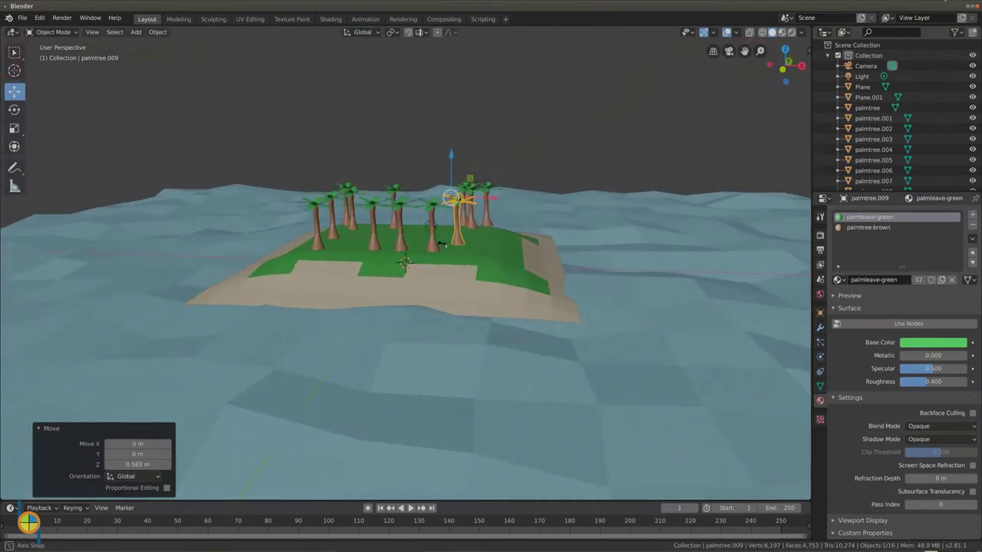
pyautogui.moveTo(500, 227); pyautogui.dragTo(500, 227, button='middle')
pyautogui.write('gx2.75')
pyautogui.press('Return')
pyautogui.moveTo(441, 244); pyautogui.dragTo(382, 250, button='middle')
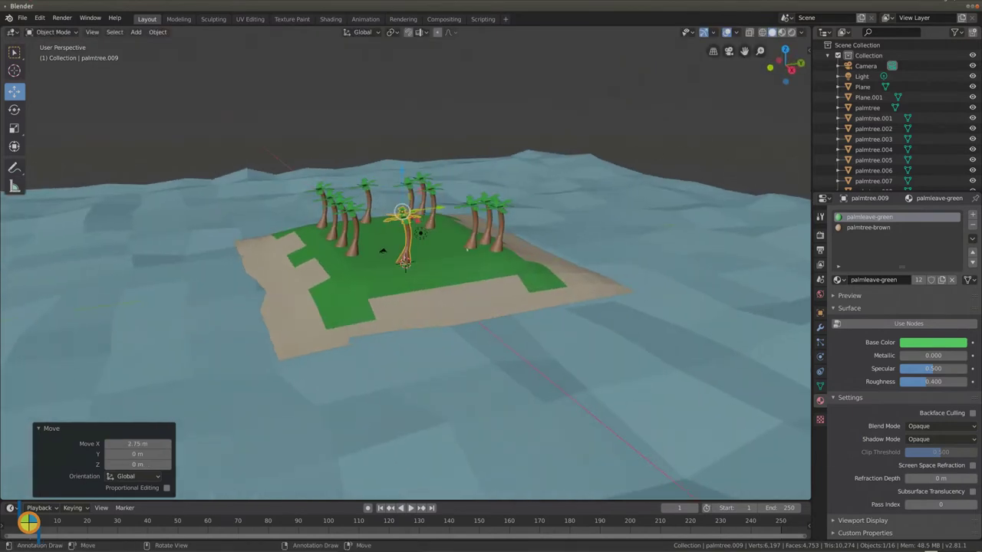
pyautogui.click(496, 226)
pyautogui.moveTo(527, 199); pyautogui.dragTo(506, 211)
pyautogui.moveTo(498, 230)
pyautogui.mouseDown(button='middle')
pyautogui.moveTo(468, 258)
pyautogui.moveTo(495, 265)
pyautogui.mouseUp(button='middle')
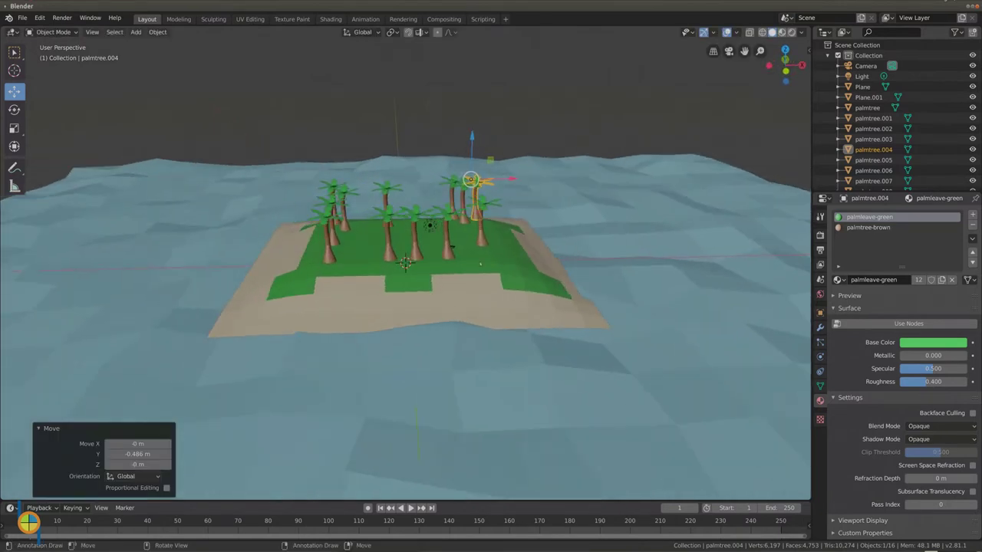
pyautogui.moveTo(434, 266); pyautogui.dragTo(435, 262, button='middle')
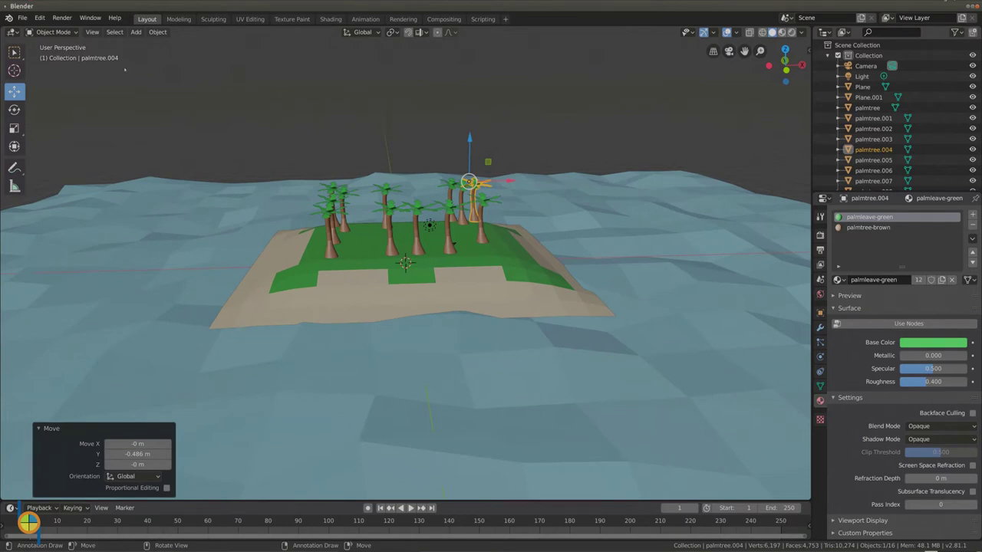
pyautogui.click(136, 34)
pyautogui.moveTo(150, 43)
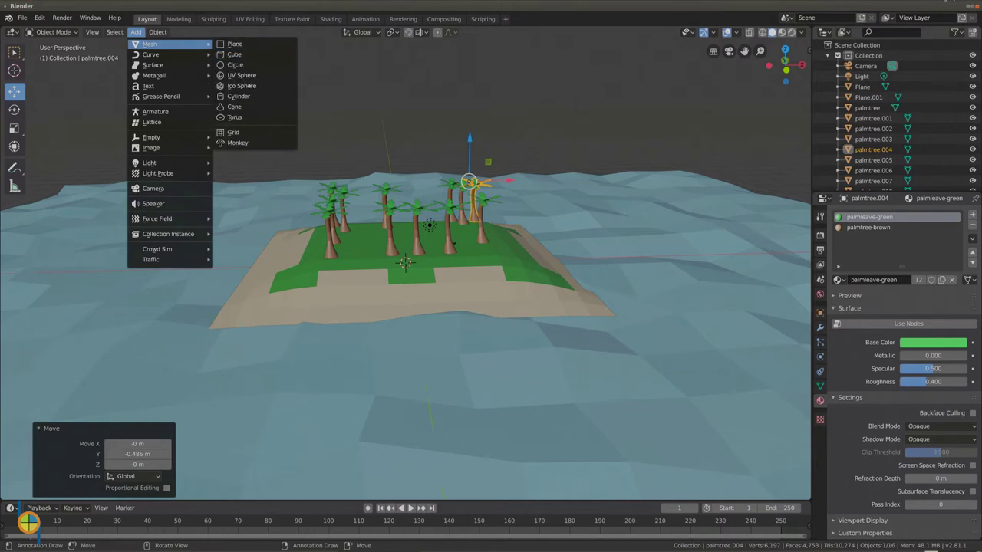
# Step: Add an Ico Sphere, raise it 6.34 m, then move it -16.9 m along Y
pyautogui.click(253, 86)
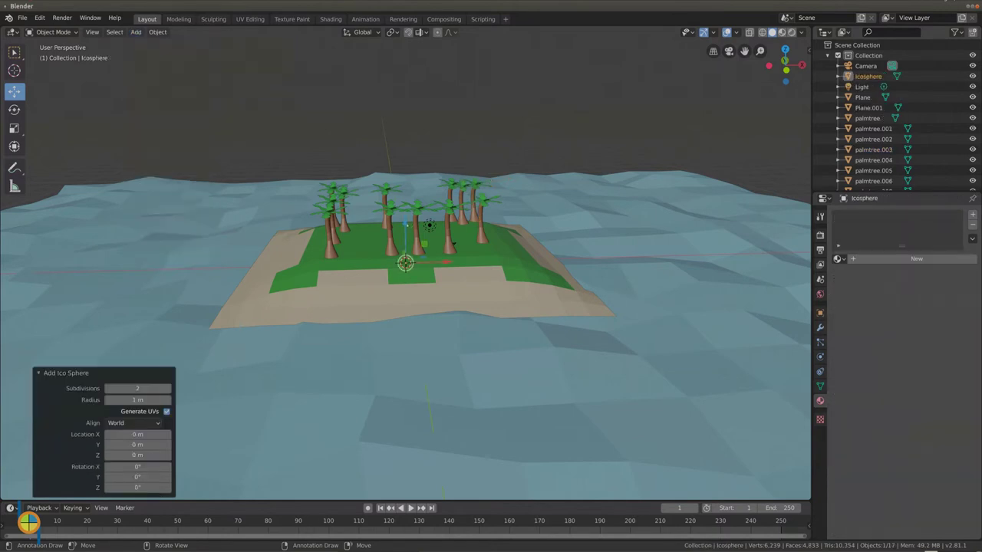
pyautogui.press('g')
pyautogui.press('z')
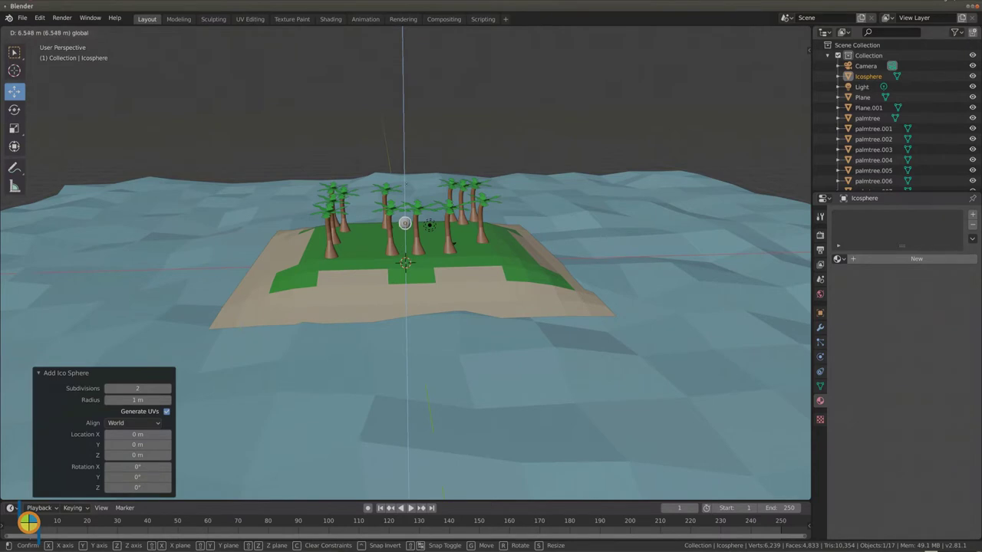
pyautogui.click(429, 223)
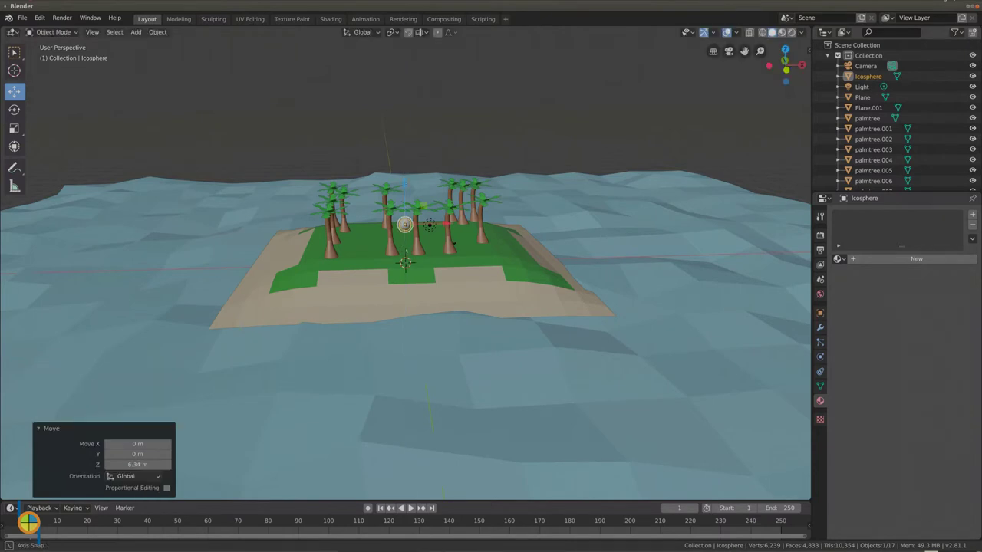
pyautogui.moveTo(429, 224); pyautogui.dragTo(427, 240, button='middle')
pyautogui.press('g')
pyautogui.press('y')
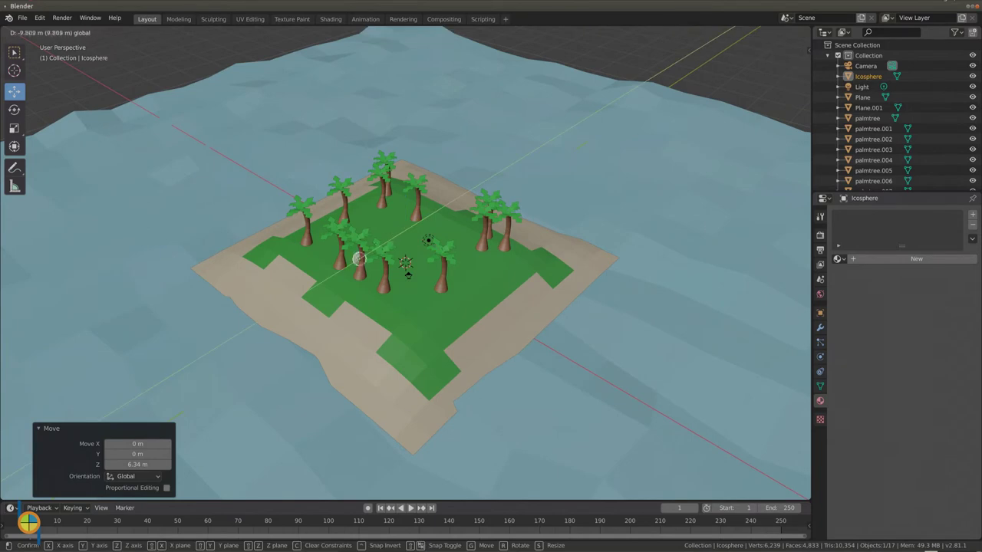
pyautogui.press('Return')
pyautogui.moveTo(407, 274); pyautogui.dragTo(406, 265, button='middle')
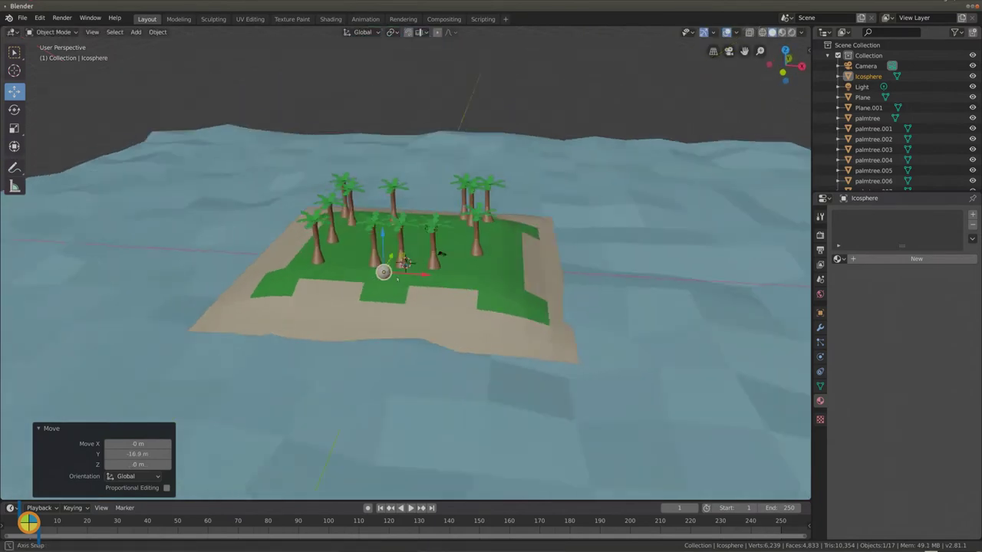
# Step: Scale the icosphere to 1.455 and zoom in on it
pyautogui.press('s')
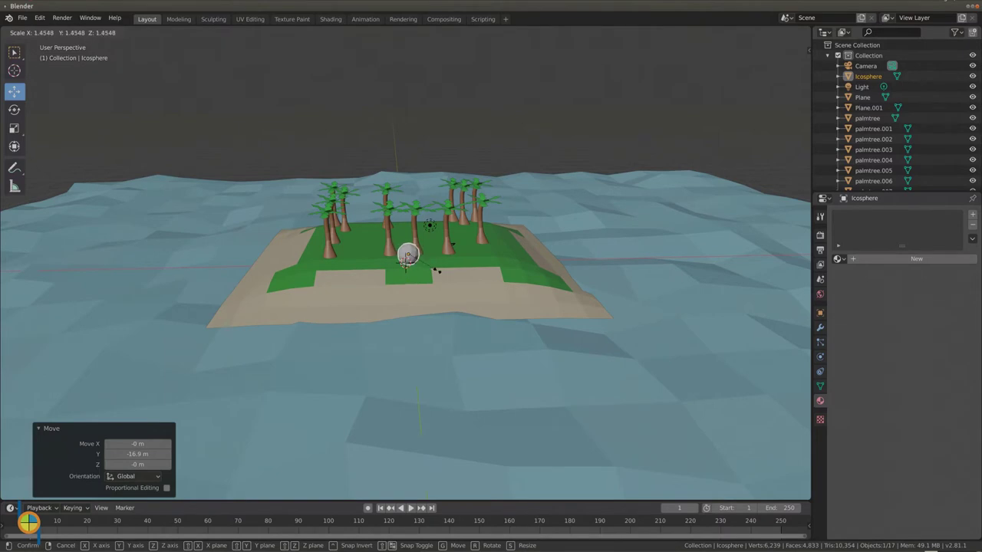
pyautogui.click(436, 270)
pyautogui.scroll(2, 418, 275)
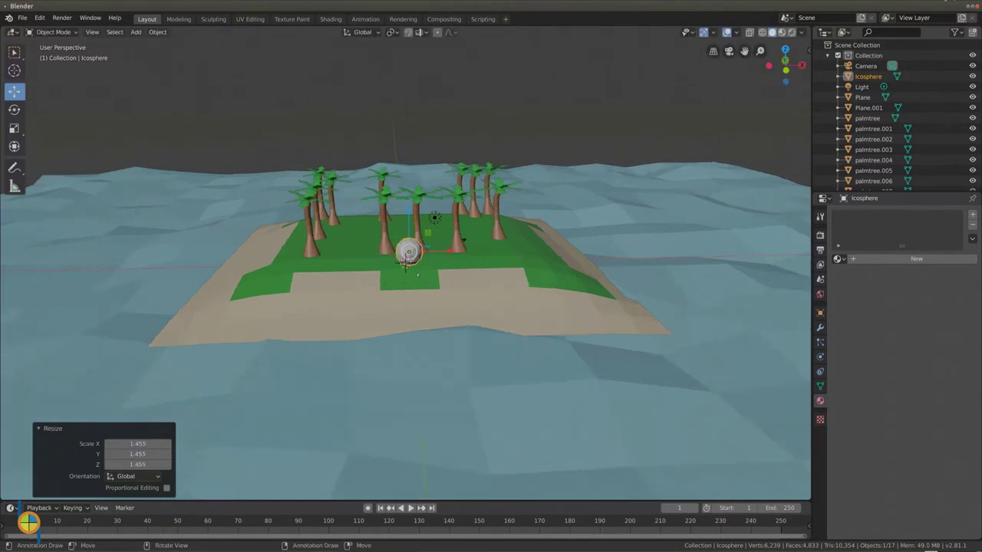
pyautogui.scroll(2, 406, 264)
pyautogui.scroll(2, 406, 265)
pyautogui.scroll(1, 406, 264)
pyautogui.scroll(1, 404, 263)
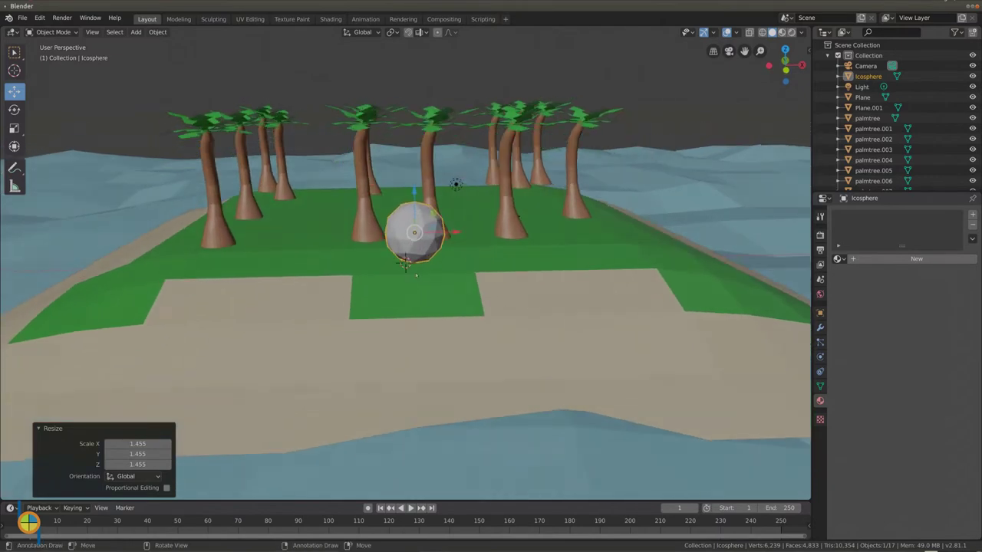
pyautogui.click(52, 31)
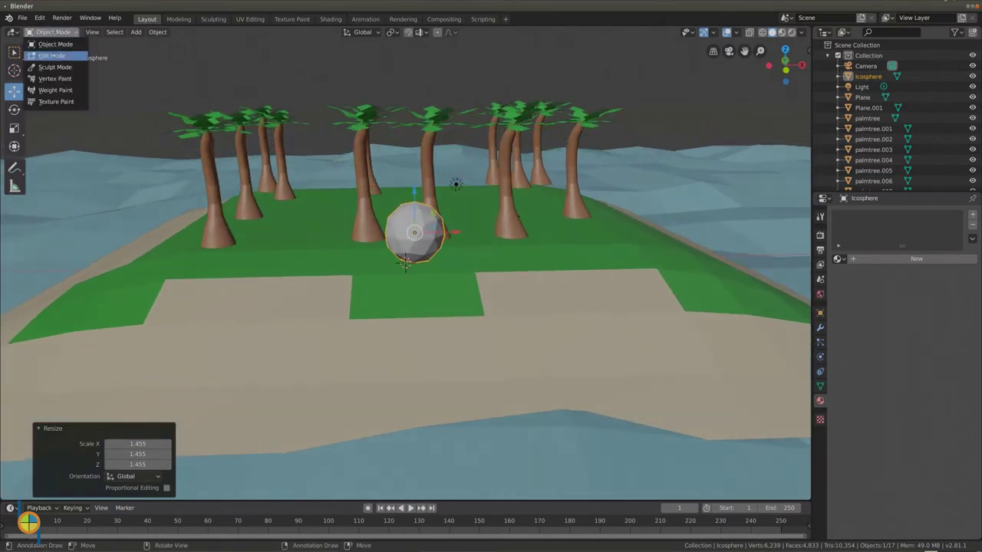
# Step: In Edit Mode with vertex selection, select four vertices on the sphere's right side
pyautogui.click(54, 56)
pyautogui.click(87, 32)
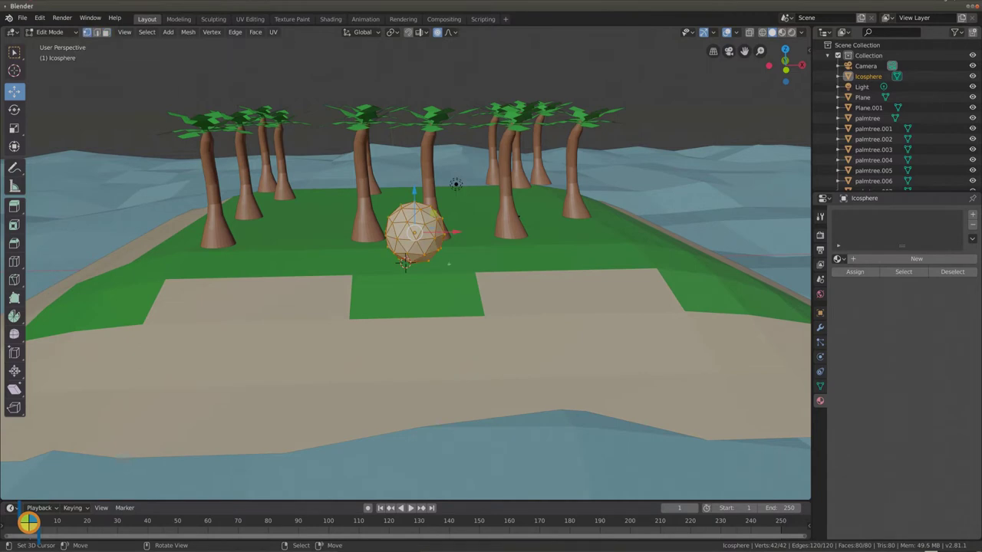
pyautogui.click(443, 233)
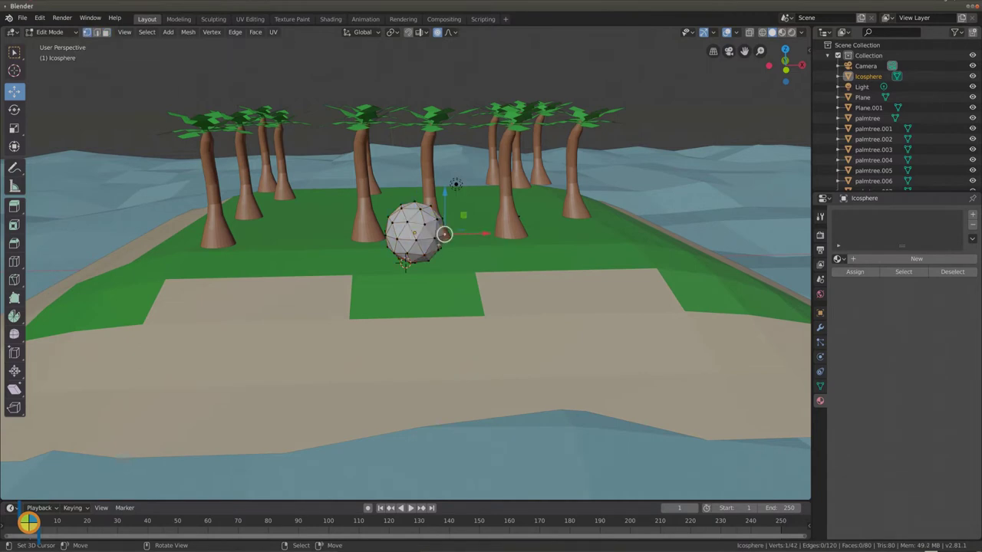
pyautogui.keyDown('shift'); pyautogui.click(433, 238); pyautogui.keyUp('shift')
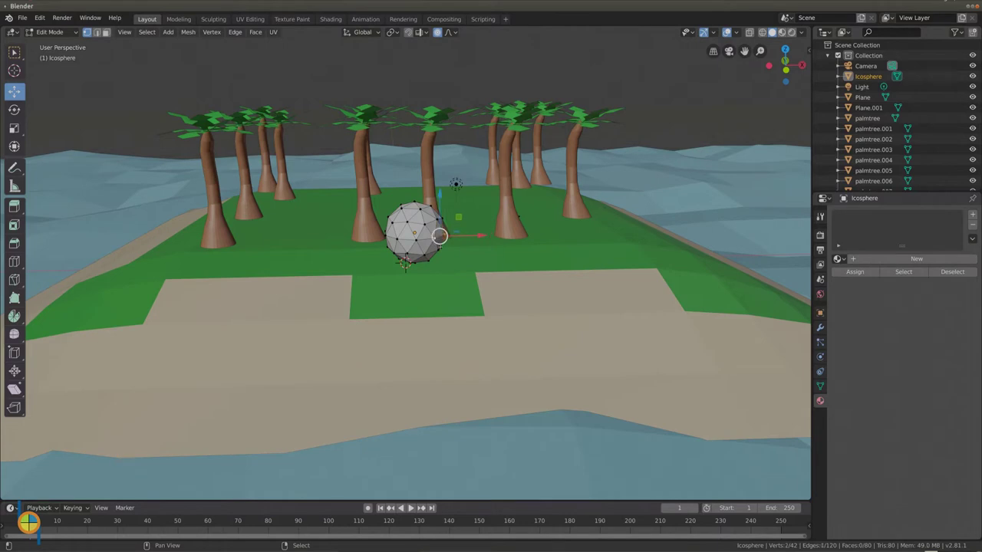
pyautogui.keyDown('shift'); pyautogui.click(437, 251); pyautogui.keyUp('shift')
pyautogui.keyDown('shift'); pyautogui.click(438, 241); pyautogui.keyUp('shift')
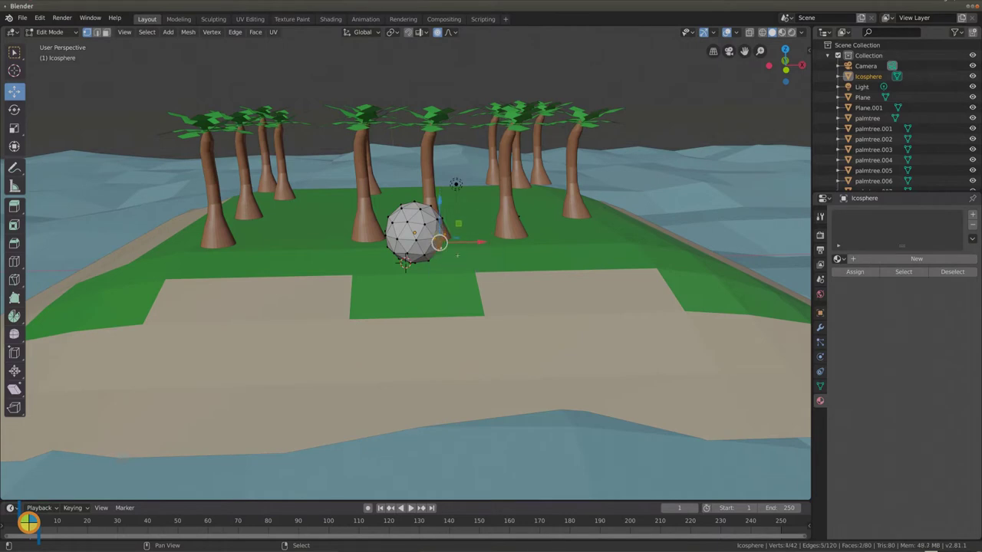
pyautogui.press('o')
# Step: Pull the selected vertices outward along X, undoing the oversized stretch
pyautogui.moveTo(483, 243)
pyautogui.mouseDown()
pyautogui.moveTo(492, 243)
pyautogui.moveTo(479, 242)
pyautogui.mouseUp()
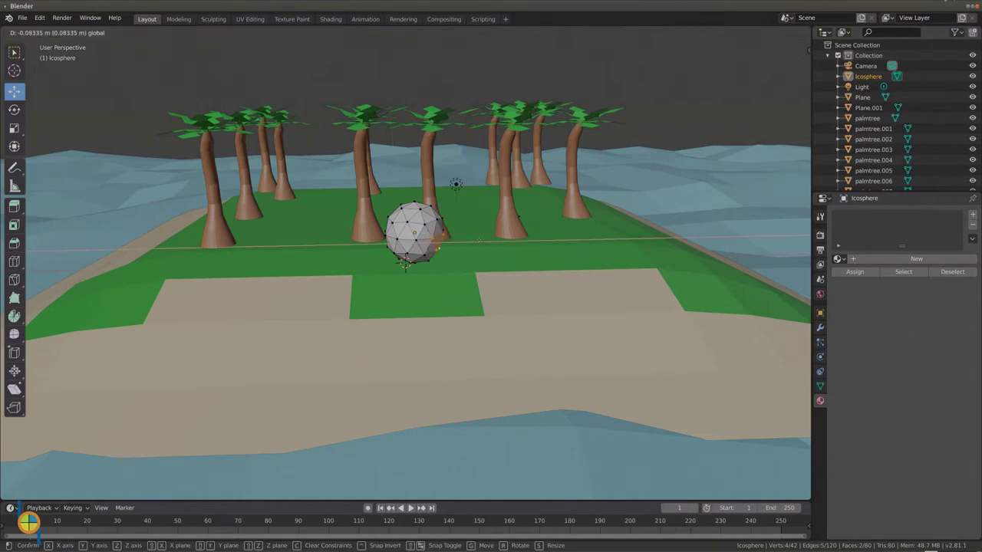
pyautogui.moveTo(478, 241); pyautogui.dragTo(483, 242)
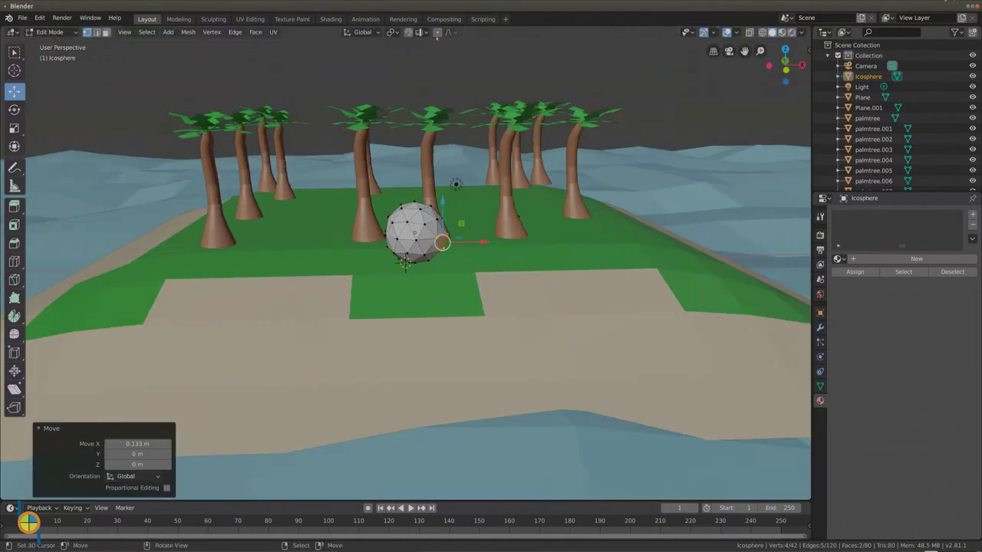
pyautogui.click(437, 33)
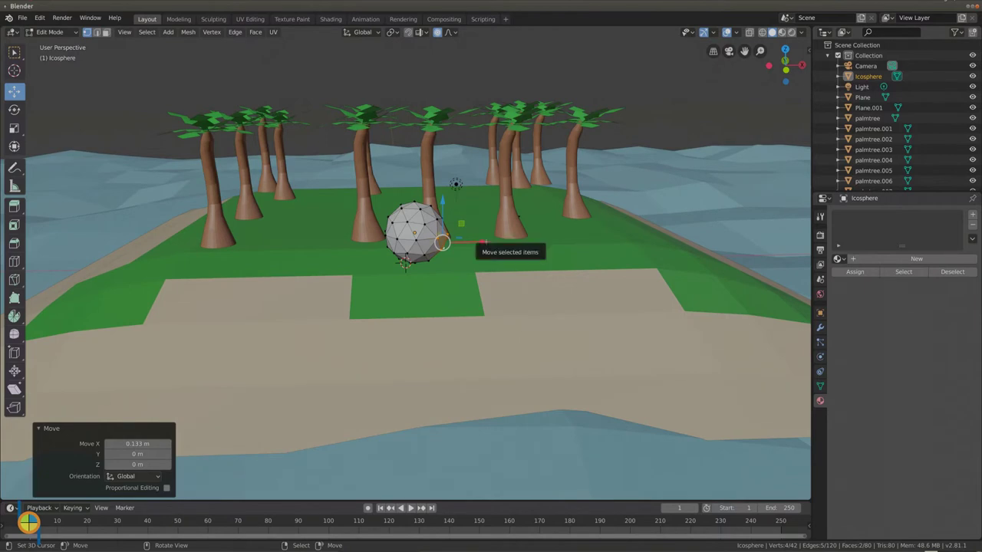
pyautogui.moveTo(483, 242); pyautogui.dragTo(485, 242)
pyautogui.scroll(6, 483, 242)
pyautogui.scroll(10, 484, 242)
pyautogui.scroll(4, 483, 242)
pyautogui.moveTo(483, 242); pyautogui.dragTo(500, 244)
pyautogui.hotkey('ctrl', 'z')
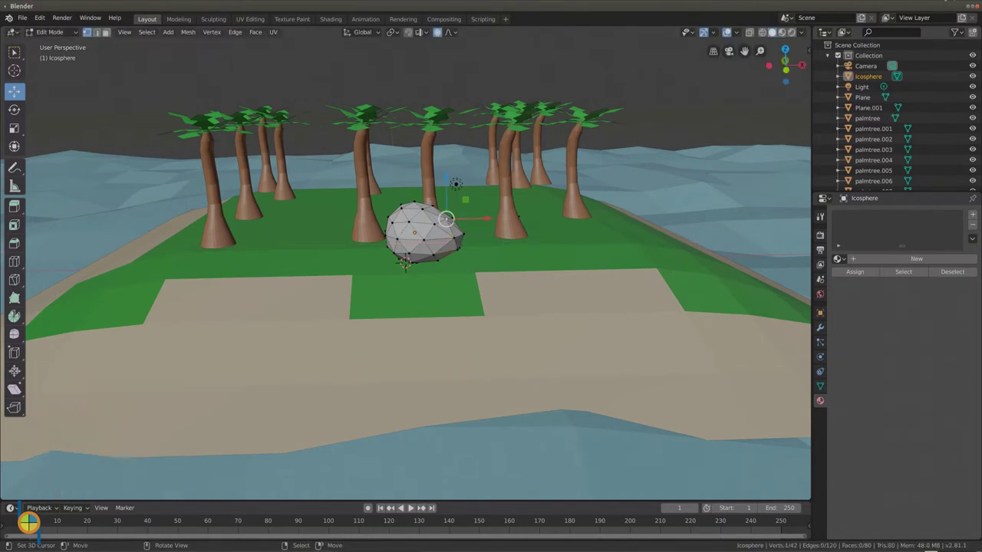
# Step: Add three more right-side vertices to the selection
pyautogui.keyDown('shift'); pyautogui.click(452, 217); pyautogui.keyUp('shift')
pyautogui.keyDown('shift'); pyautogui.click(459, 227); pyautogui.keyUp('shift')
pyautogui.keyDown('shift'); pyautogui.click(463, 233); pyautogui.keyUp('shift')
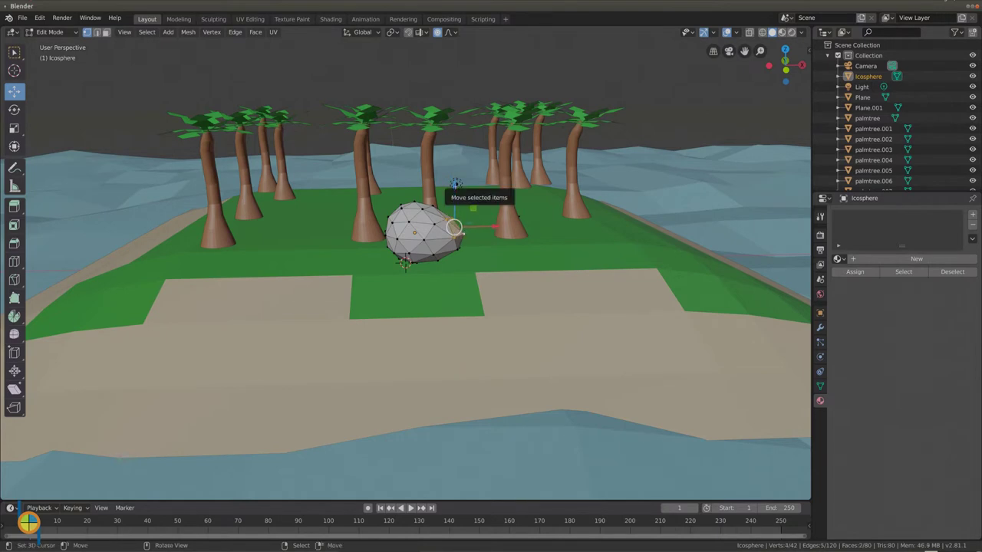
# Step: Raise the selected icosphere vertices along Z, adjusting the proportional editing falloff
pyautogui.moveTo(456, 185); pyautogui.dragTo(456, 183)
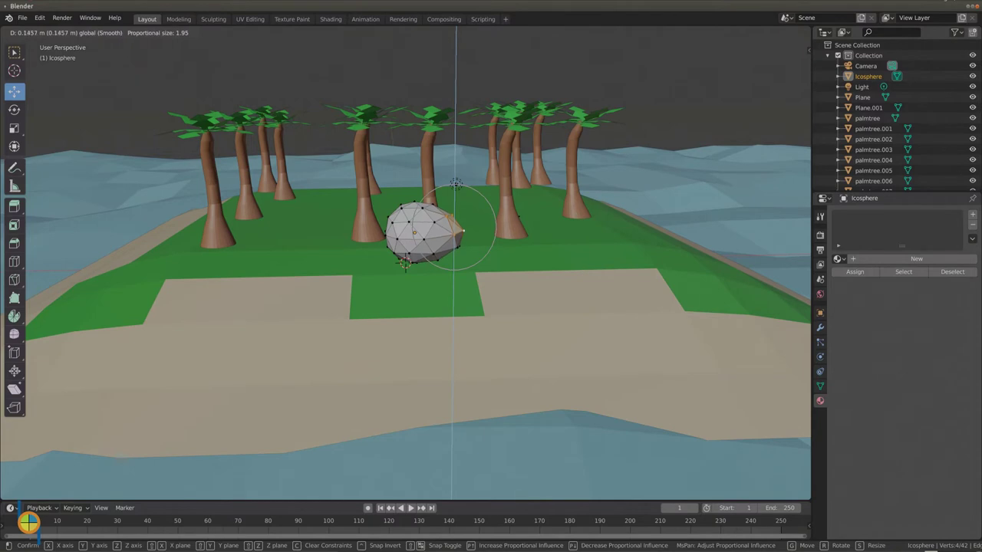
pyautogui.scroll(-1, 455, 182)
pyautogui.scroll(1, 456, 184)
pyautogui.scroll(1, 456, 184)
pyautogui.scroll(1, 456, 184)
pyautogui.scroll(1, 456, 183)
pyautogui.scroll(-1, 455, 184)
pyautogui.scroll(-1, 455, 184)
pyautogui.click(456, 184)
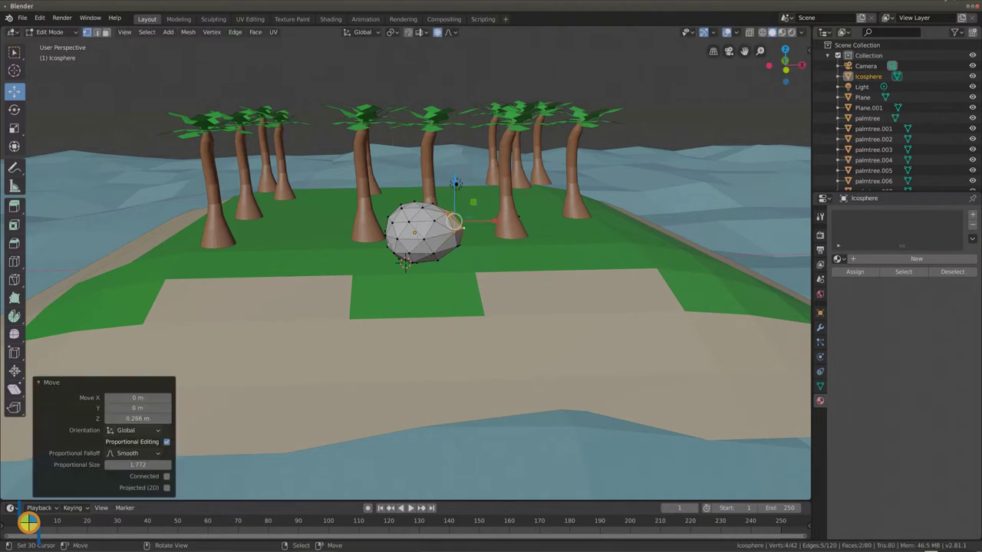
# Step: Select the vertices on the icosphere's left side
pyautogui.moveTo(456, 184); pyautogui.dragTo(450, 181, button='middle')
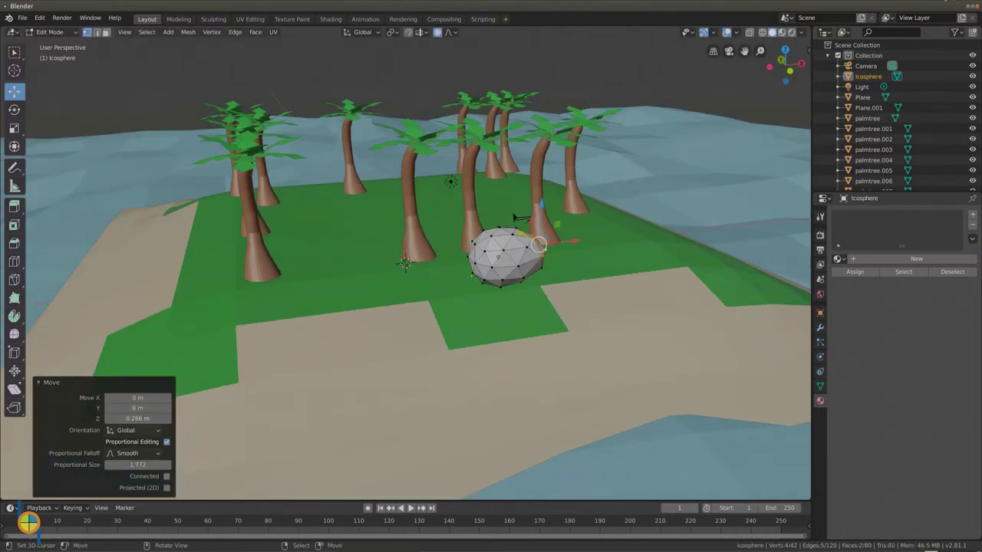
pyautogui.click(470, 270)
pyautogui.keyDown('shift'); pyautogui.click(475, 263); pyautogui.keyUp('shift')
pyautogui.keyDown('shift'); pyautogui.click(468, 258); pyautogui.keyUp('shift')
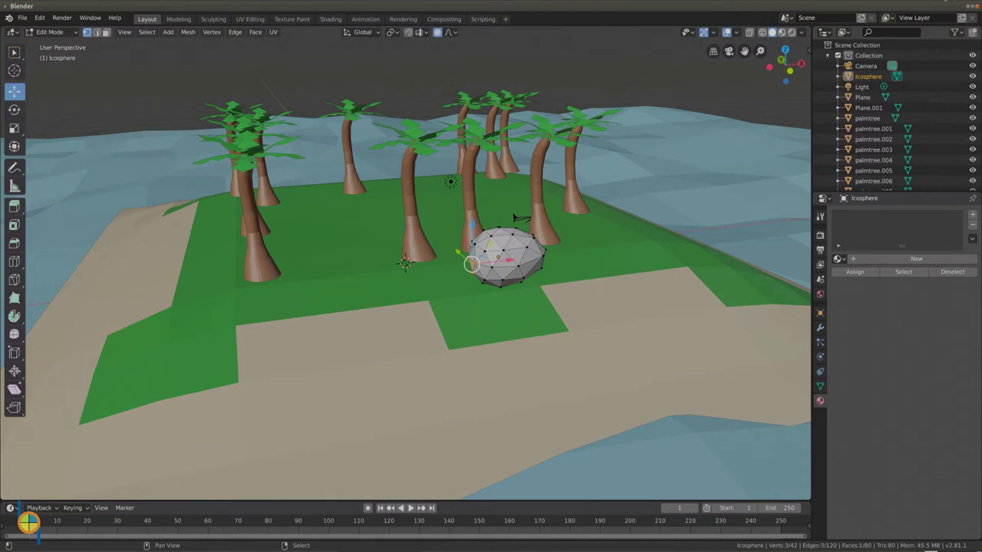
pyautogui.moveTo(463, 312)
pyautogui.keyDown('shift'); pyautogui.mouseDown(button='middle')
pyautogui.moveTo(468, 296)
pyautogui.moveTo(526, 274)
pyautogui.mouseUp(button='middle'); pyautogui.keyUp('shift')
pyautogui.keyDown('shift'); pyautogui.click(566, 230); pyautogui.keyUp('shift')
pyautogui.keyDown('shift'); pyautogui.click(566, 230); pyautogui.keyUp('shift')
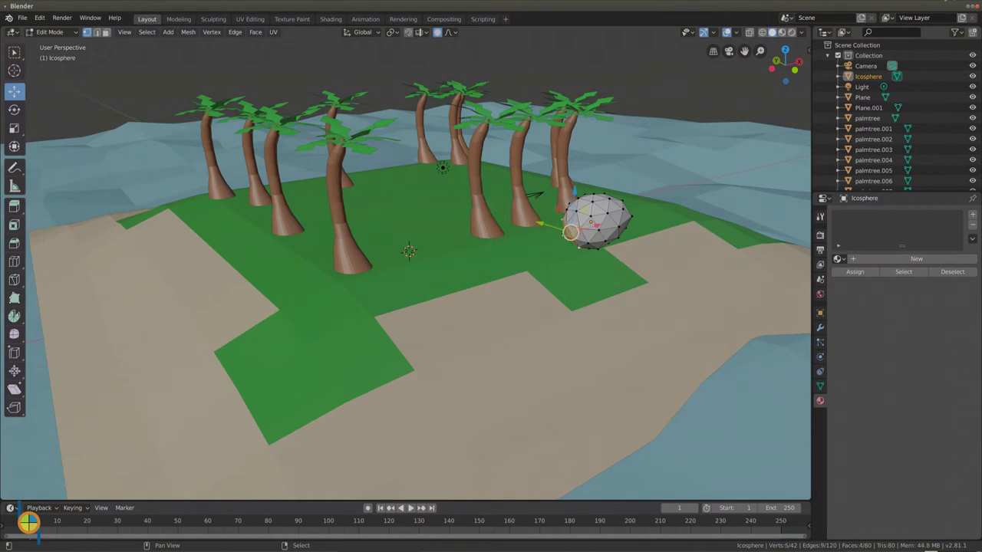
pyautogui.moveTo(570, 232); pyautogui.dragTo(529, 280, button='middle')
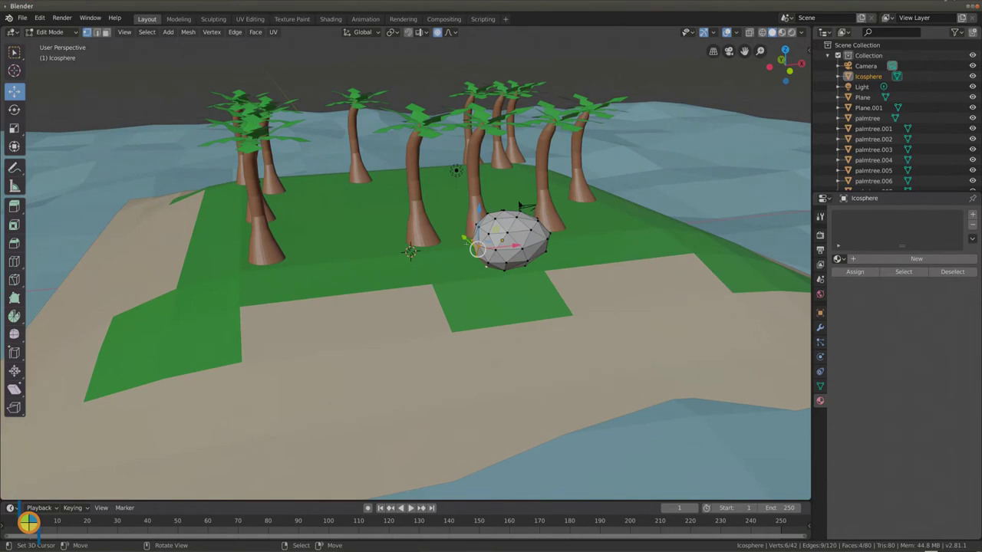
pyautogui.moveTo(520, 206); pyautogui.dragTo(516, 208, button='middle')
# Step: Pull the side vertices -1.47 m along X with smooth falloff to elongate the rock
pyautogui.press('g')
pyautogui.press('x')
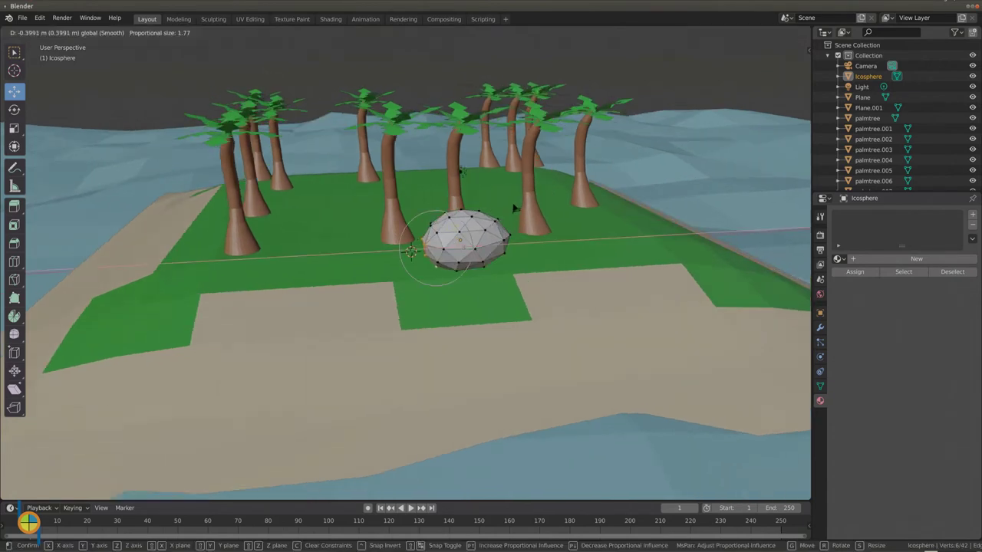
pyautogui.scroll(1, 514, 208)
pyautogui.scroll(1, 513, 208)
pyautogui.click(514, 207)
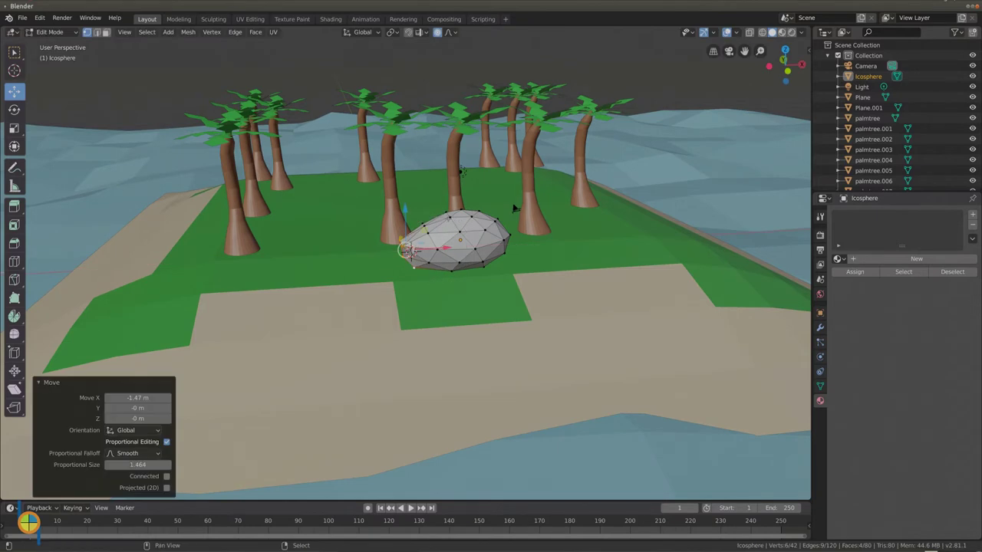
# Step: Select the vertices along the rock's top edge
pyautogui.keyDown('shift'); pyautogui.click(515, 208); pyautogui.keyUp('shift')
pyautogui.keyDown('shift'); pyautogui.click(514, 207); pyautogui.keyUp('shift')
pyautogui.keyDown('shift'); pyautogui.click(513, 207); pyautogui.keyUp('shift')
pyautogui.keyDown('shift'); pyautogui.click(513, 208); pyautogui.keyUp('shift')
pyautogui.keyDown('shift'); pyautogui.click(514, 207); pyautogui.keyUp('shift')
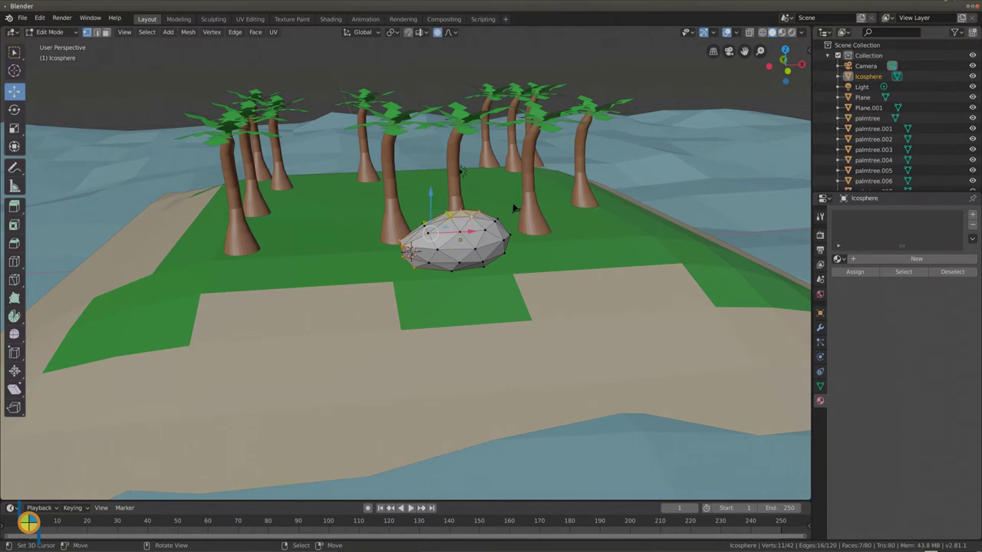
# Step: Push the selected top vertices down along Z with proportional editing
pyautogui.press('g')
pyautogui.press('z')
pyautogui.scroll(-1, 515, 207)
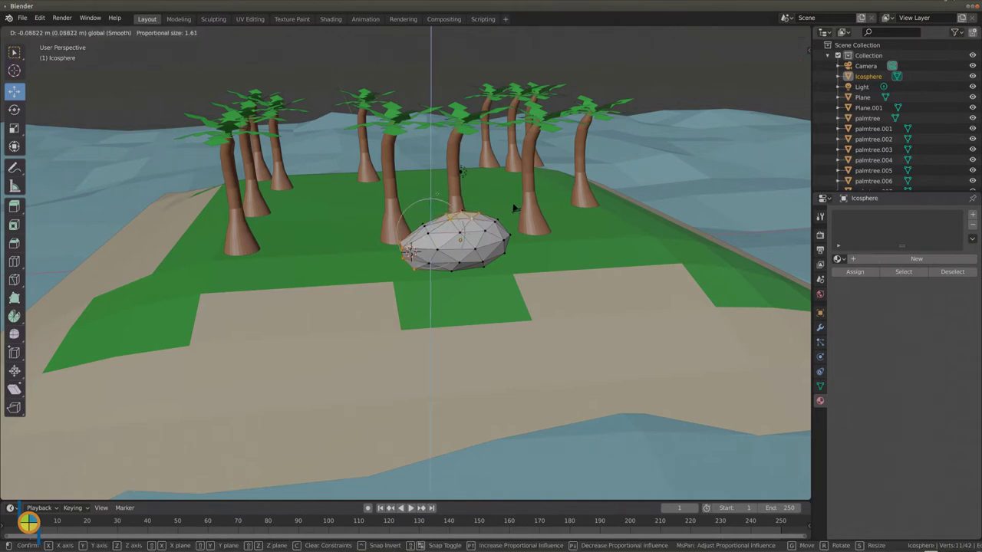
pyautogui.scroll(-3, 514, 207)
pyautogui.scroll(-3, 514, 207)
pyautogui.scroll(-2, 515, 208)
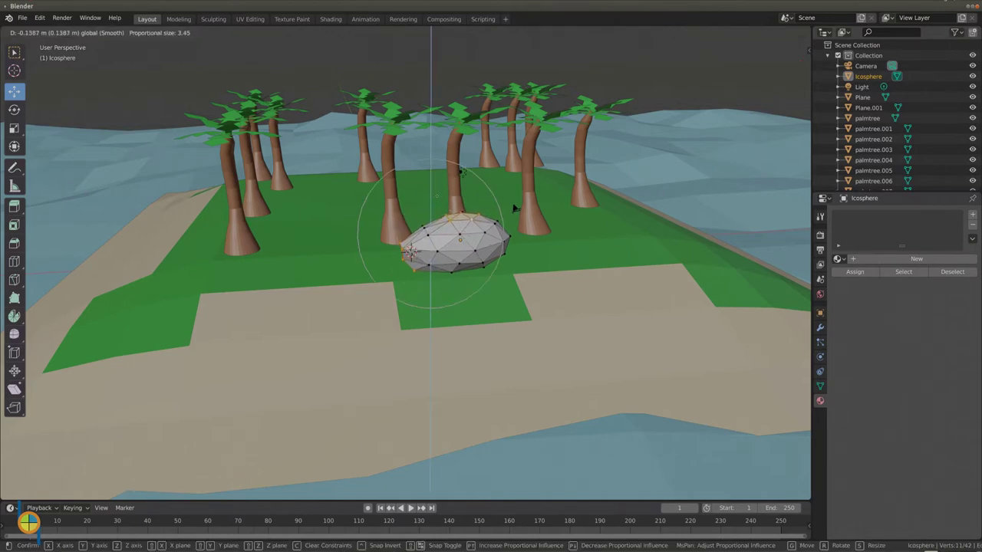
pyautogui.click(515, 208)
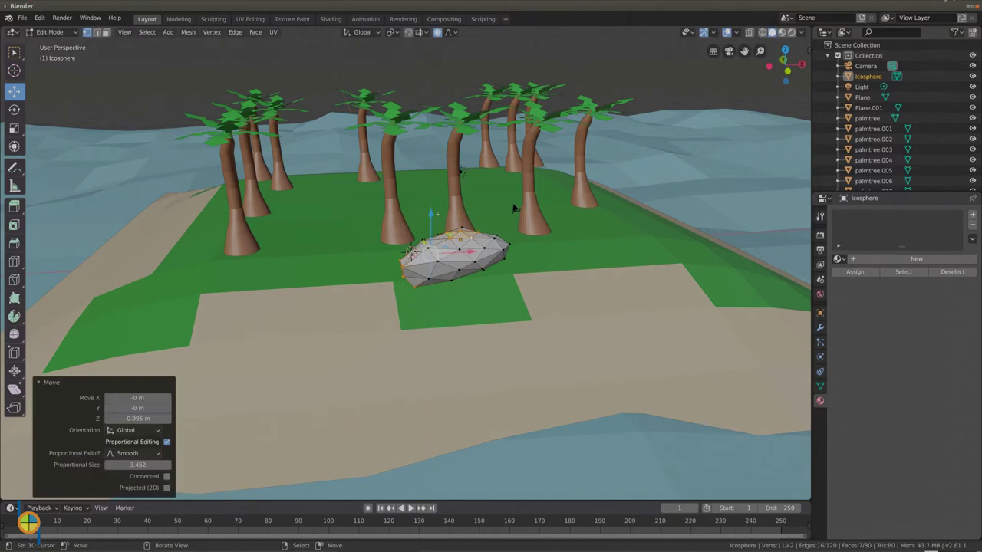
# Step: Circle-select more vertices on the rock's top and lower them along Z
pyautogui.moveTo(514, 207); pyautogui.dragTo(506, 176, button='middle')
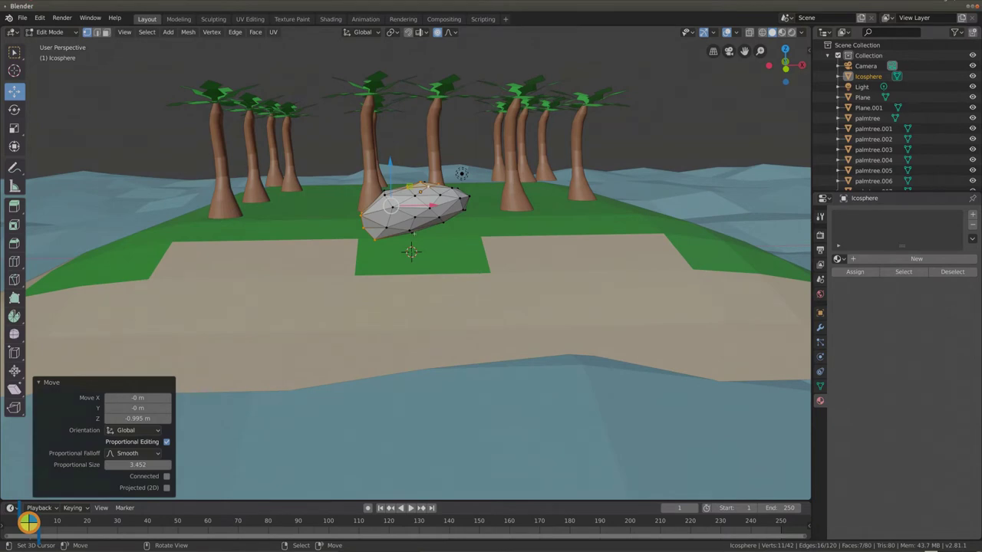
pyautogui.click(392, 211)
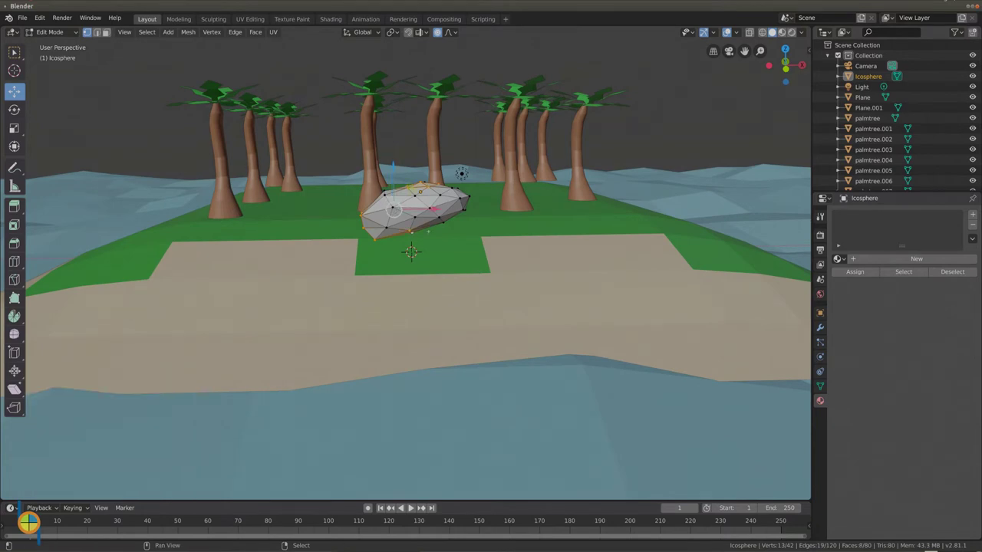
pyautogui.moveTo(393, 211); pyautogui.dragTo(406, 211)
pyautogui.rightClick(406, 210)
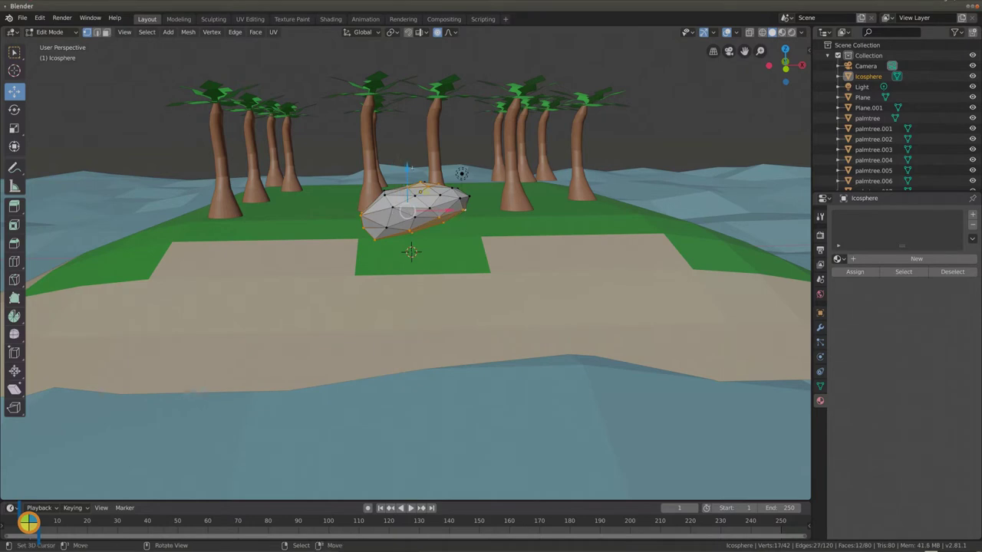
pyautogui.press('g')
pyautogui.press('z')
pyautogui.scroll(1, 411, 252)
pyautogui.scroll(3, 411, 251)
pyautogui.scroll(4, 411, 251)
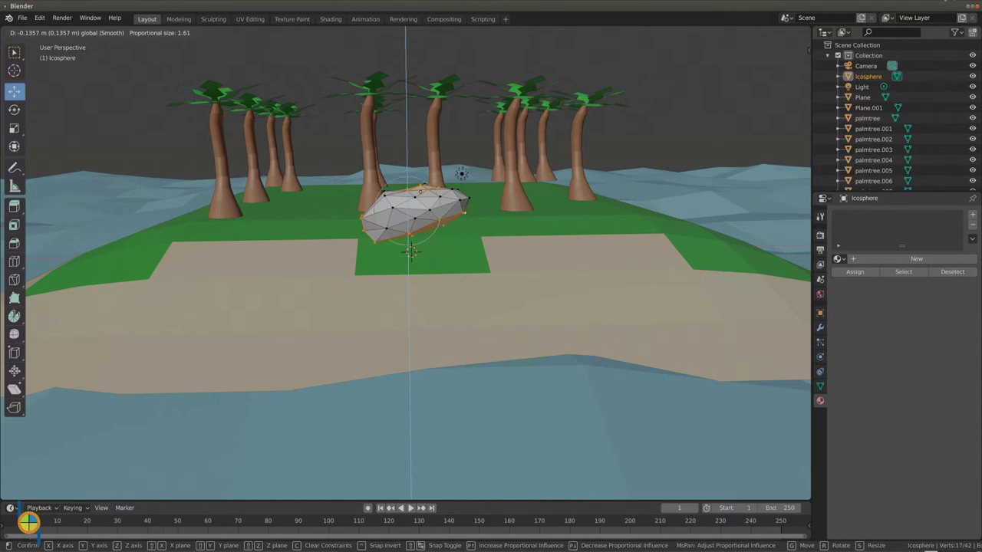
pyautogui.scroll(1, 411, 252)
pyautogui.scroll(1, 411, 253)
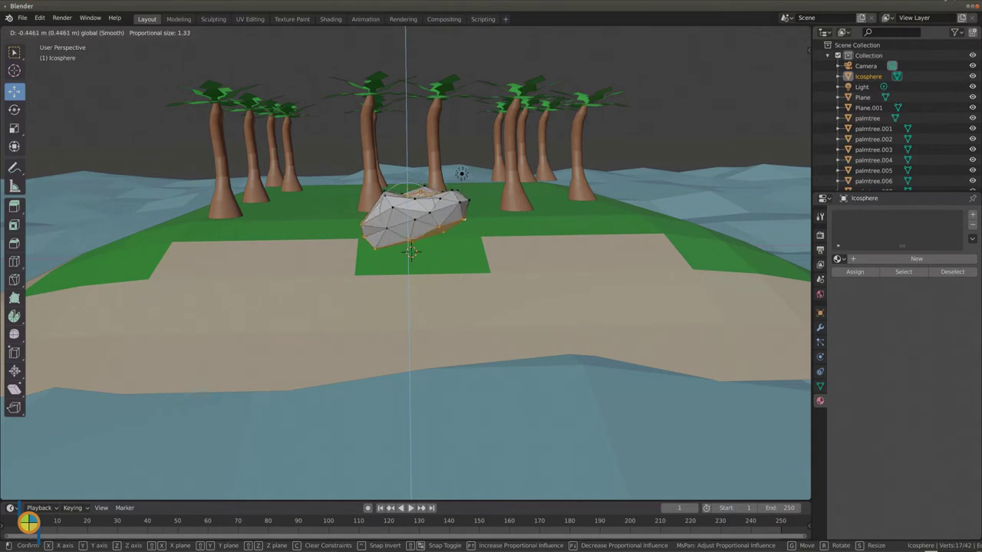
pyautogui.click(411, 252)
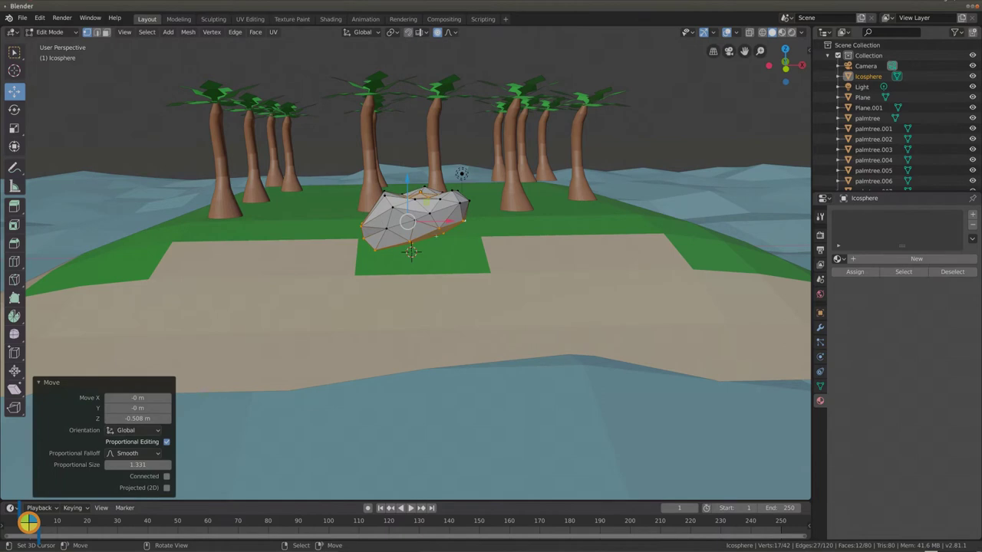
# Step: Select the vertices at the rock's right end and push them down along Z
pyautogui.click(463, 222)
pyautogui.keyDown('shift'); pyautogui.click(442, 231); pyautogui.keyUp('shift')
pyautogui.keyDown('shift'); pyautogui.click(467, 204); pyautogui.keyUp('shift')
pyautogui.keyDown('shift'); pyautogui.click(457, 198); pyautogui.keyUp('shift')
pyautogui.press('g')
pyautogui.press('z')
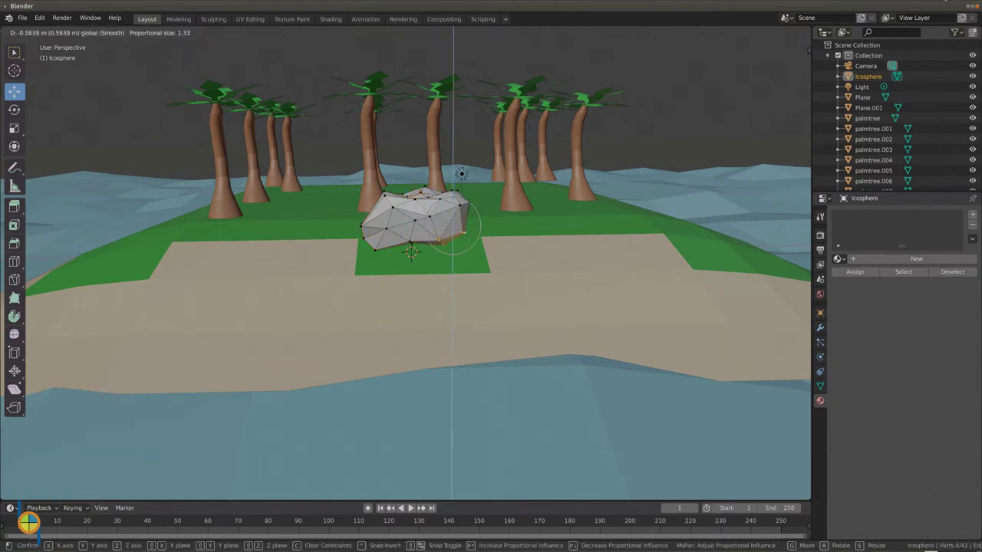
pyautogui.scroll(-1, 452, 224)
pyautogui.scroll(-1, 453, 224)
pyautogui.scroll(-1, 452, 224)
pyautogui.scroll(-1, 453, 224)
pyautogui.scroll(-1, 452, 224)
pyautogui.scroll(-1, 453, 224)
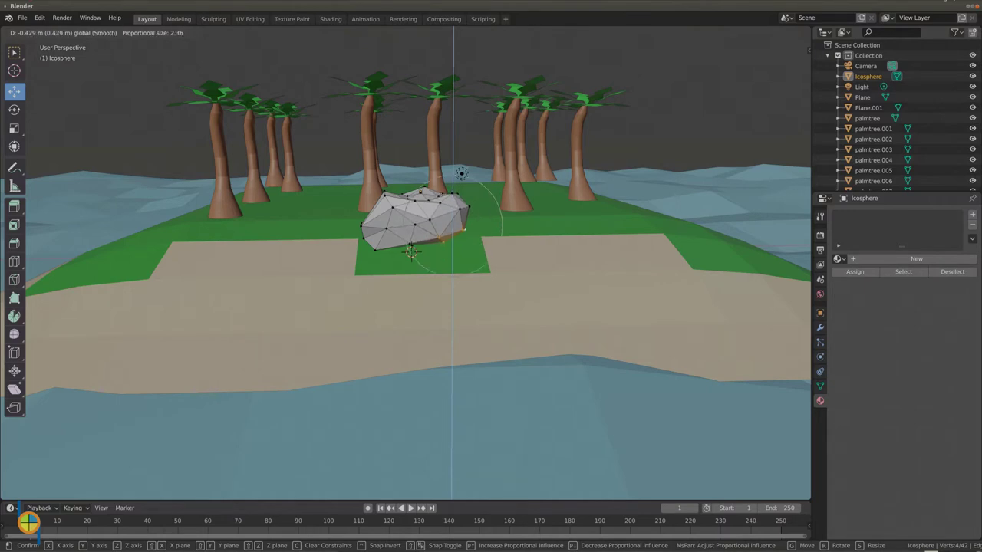
pyautogui.click(452, 234)
# Step: Dent the rock's top by dragging several individual top vertices downward
pyautogui.click(422, 192)
pyautogui.keyDown('shift'); pyautogui.click(383, 192); pyautogui.keyUp('shift')
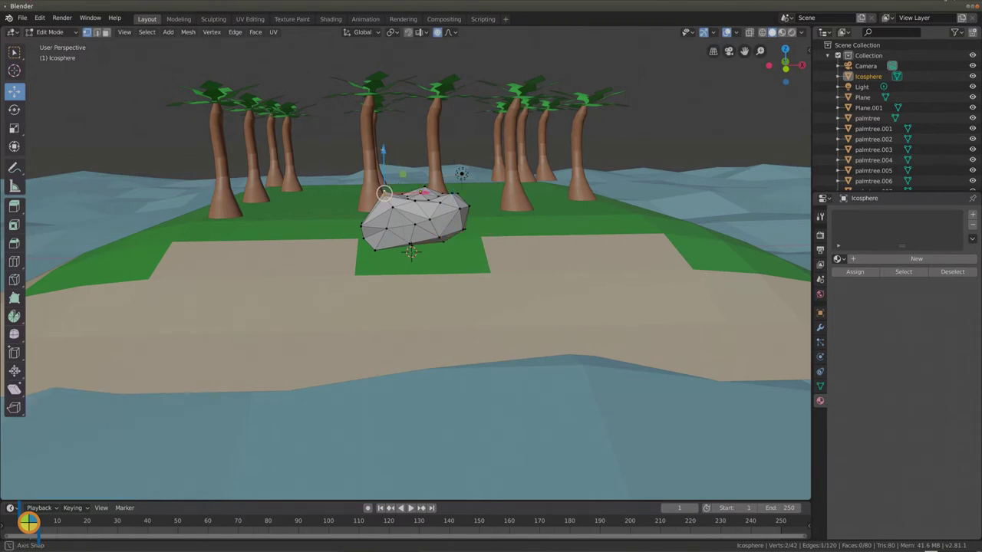
pyautogui.moveTo(383, 148); pyautogui.dragTo(382, 161)
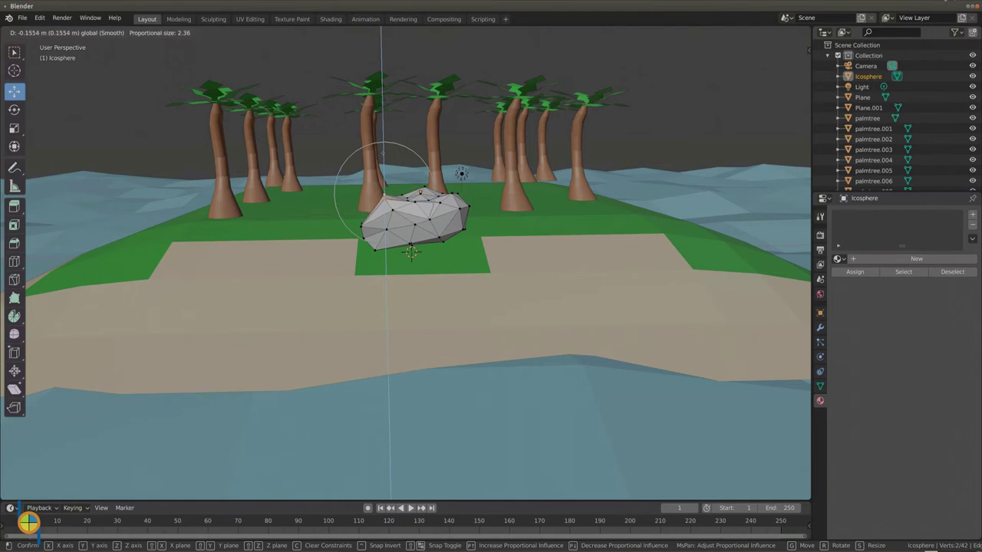
pyautogui.click(420, 192)
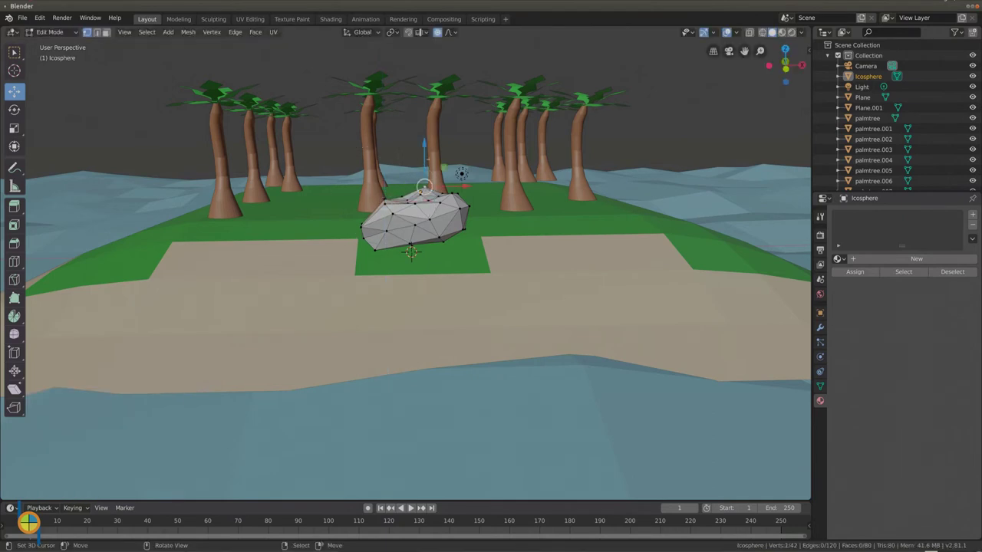
pyautogui.moveTo(422, 149); pyautogui.dragTo(422, 193)
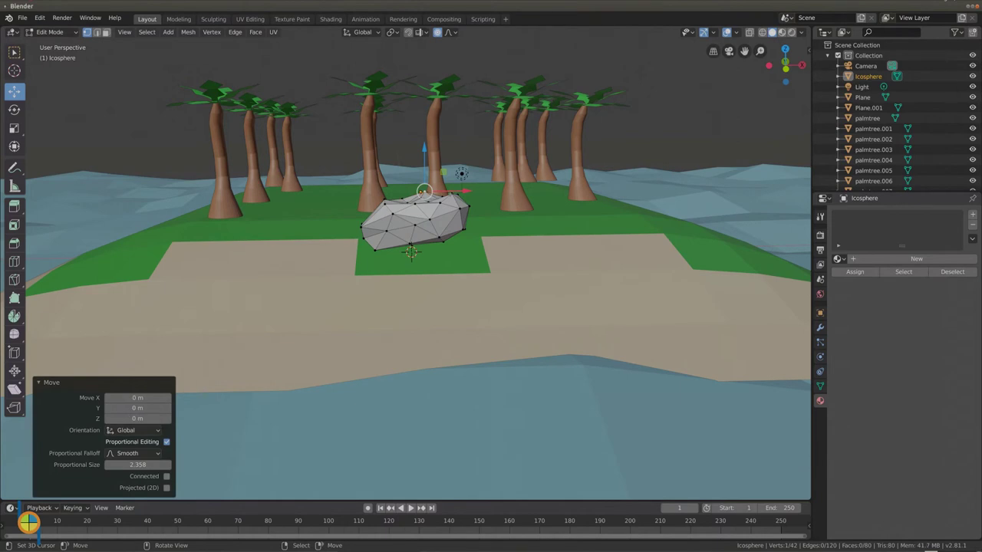
pyautogui.click(451, 192)
pyautogui.moveTo(452, 151); pyautogui.dragTo(452, 164)
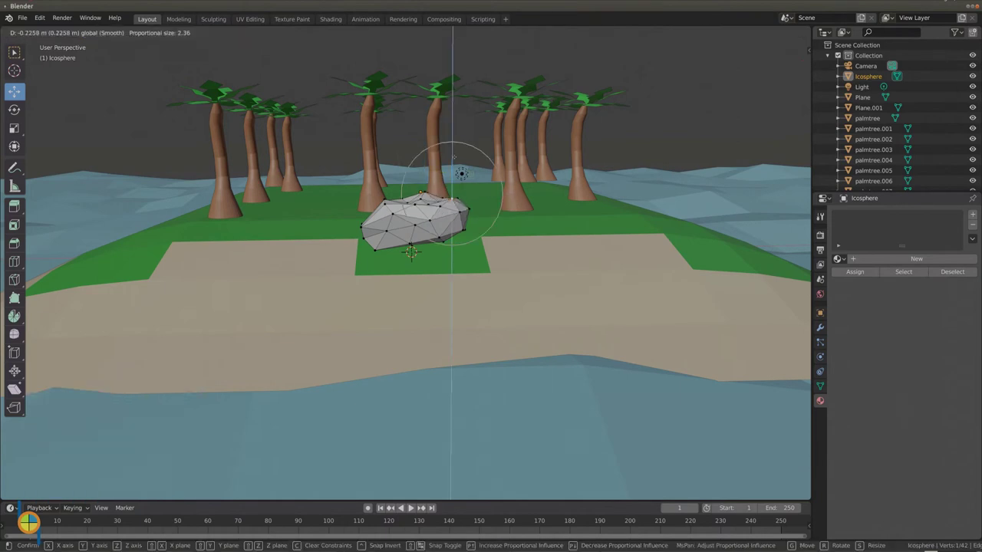
pyautogui.moveTo(452, 165); pyautogui.dragTo(453, 130, button='middle')
# Step: Switch from Edit Mode back to Object Mode
pyautogui.moveTo(423, 213); pyautogui.dragTo(421, 220, button='middle')
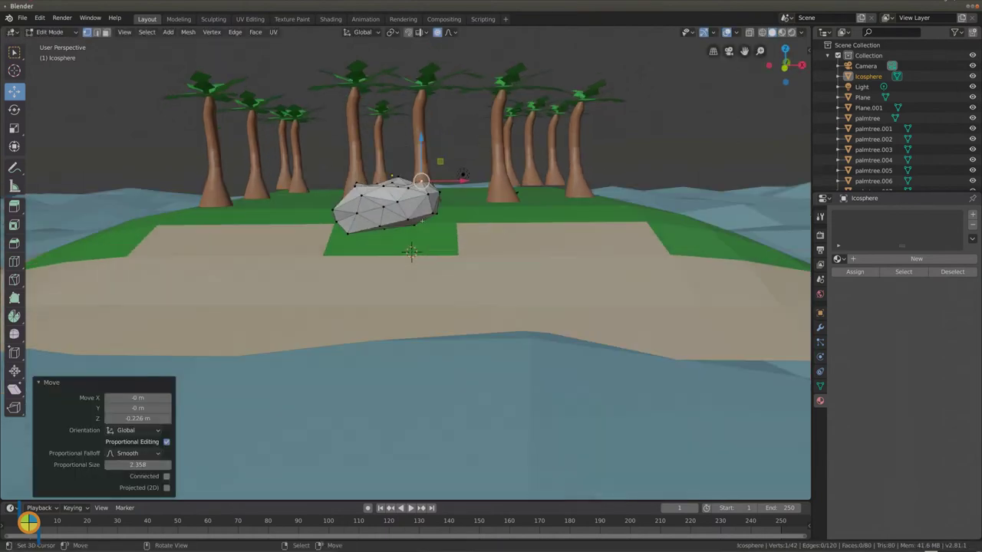
pyautogui.click(56, 33)
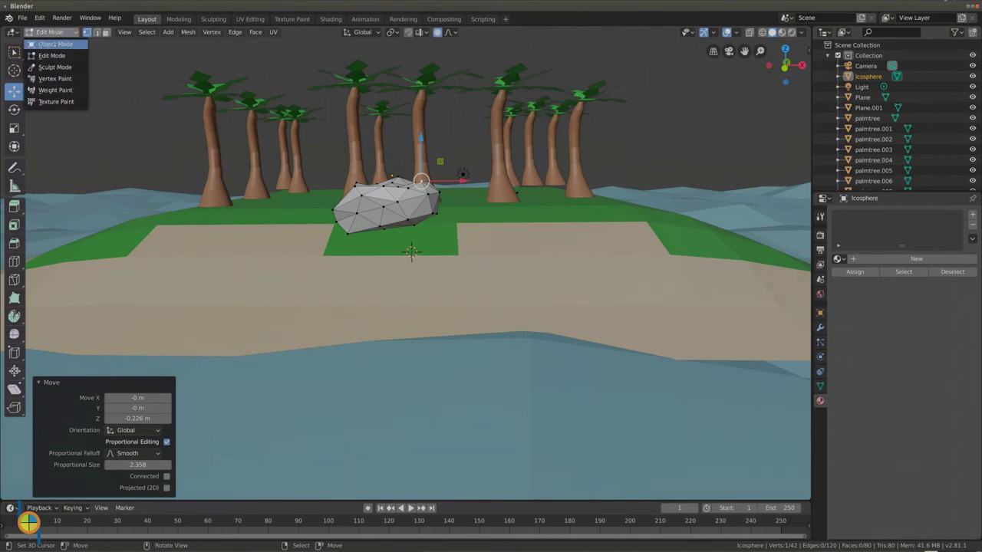
pyautogui.click(47, 43)
pyautogui.moveTo(291, 184)
pyautogui.mouseDown(button='middle')
pyautogui.moveTo(292, 245)
pyautogui.moveTo(293, 223)
pyautogui.mouseUp(button='middle')
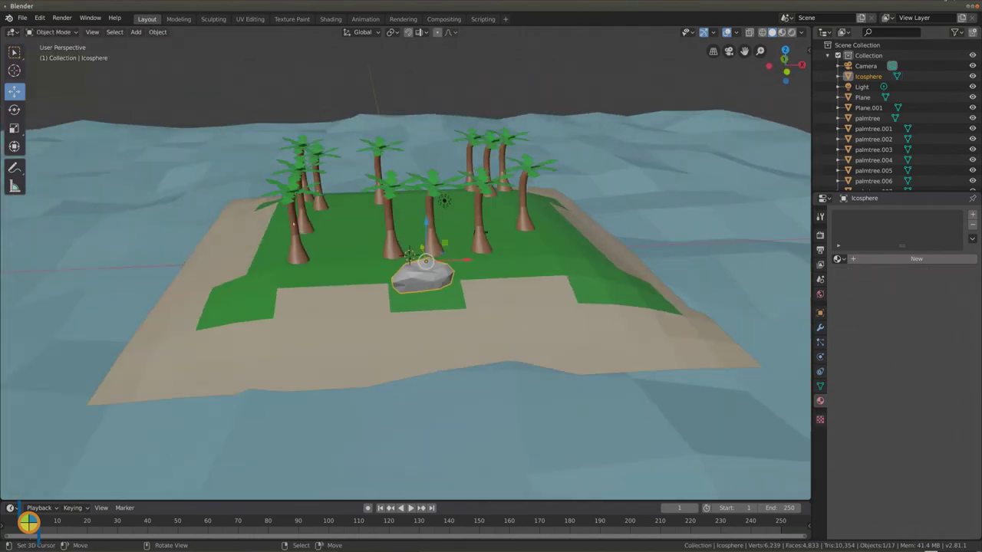
# Step: Move the icosphere rock toward the palm trees and sink it into the ground
pyautogui.moveTo(409, 253); pyautogui.dragTo(406, 254, button='middle')
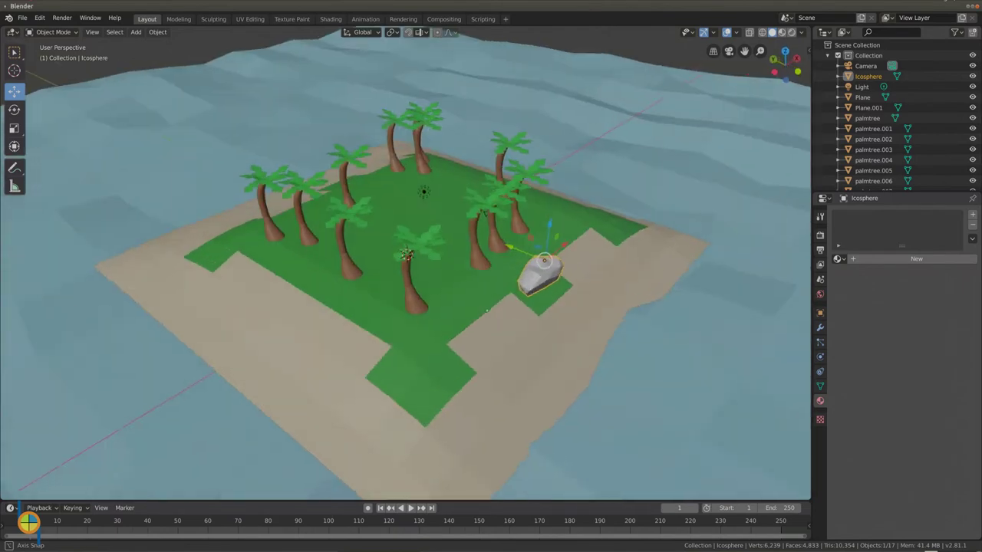
pyautogui.moveTo(486, 310); pyautogui.dragTo(493, 309, button='middle')
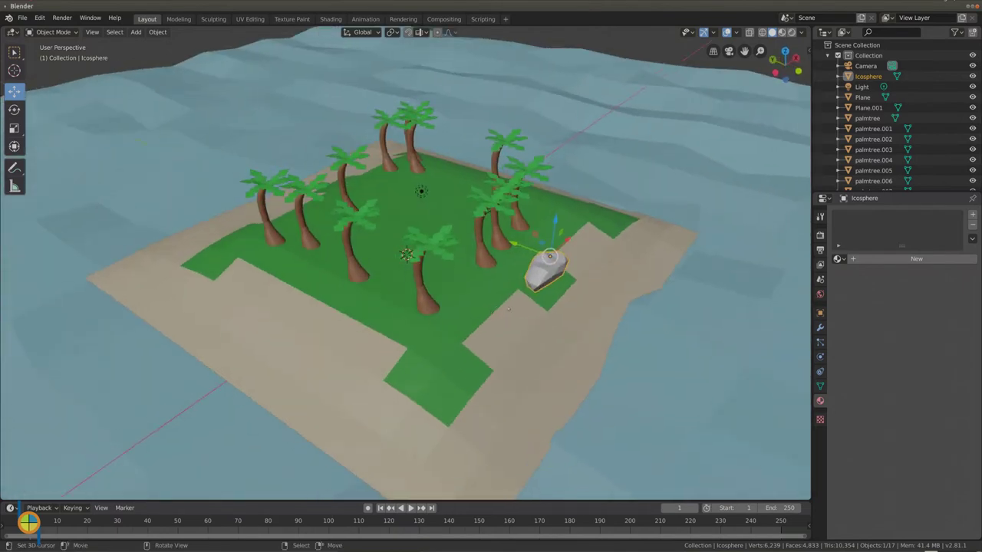
pyautogui.moveTo(514, 244)
pyautogui.mouseDown()
pyautogui.moveTo(504, 240)
pyautogui.moveTo(545, 253)
pyautogui.mouseUp()
pyautogui.moveTo(546, 254)
pyautogui.mouseDown(button='middle')
pyautogui.moveTo(520, 310)
pyautogui.moveTo(481, 293)
pyautogui.mouseUp(button='middle')
# Step: Duplicate the rock, place the copy to its left and shrink it to about 0.7
pyautogui.press('shift')
pyautogui.hotkey('shift', 'd')
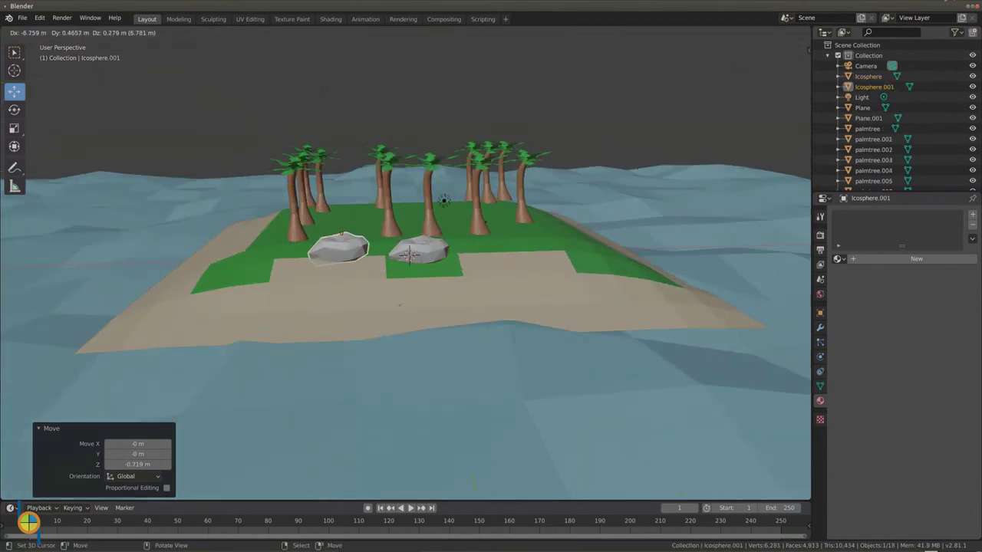
pyautogui.click(399, 307)
pyautogui.press('s')
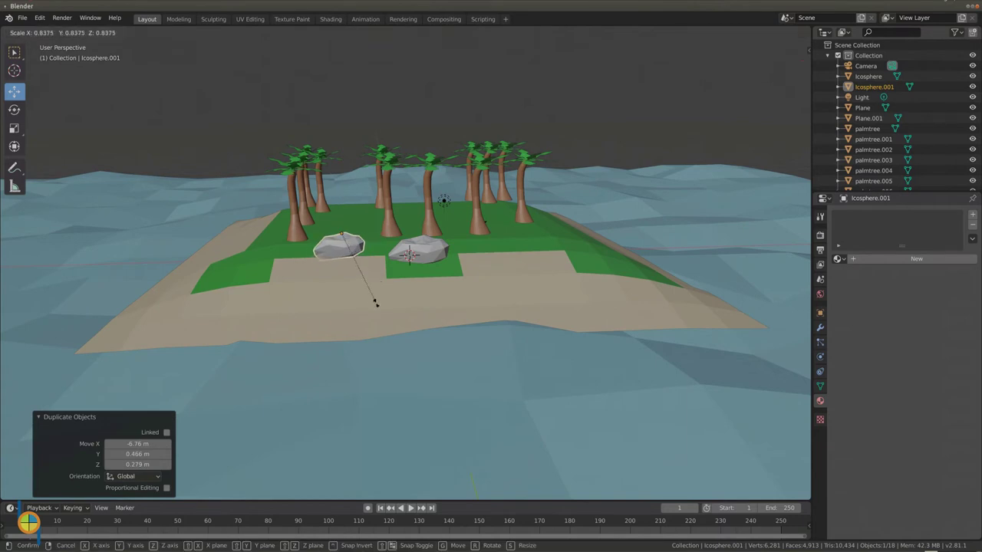
pyautogui.click(345, 299)
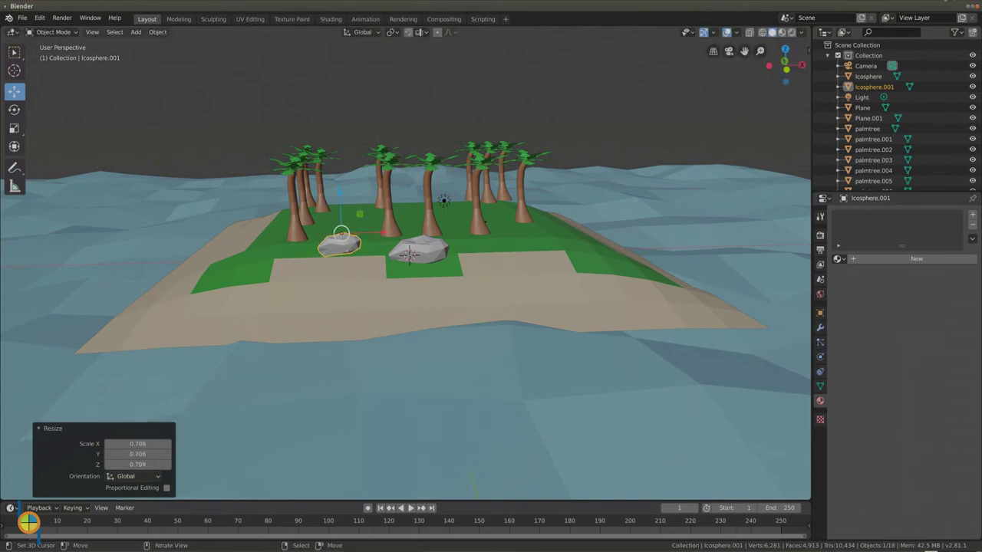
# Step: Duplicate the large central rock twice, placing copies progressively further right
pyautogui.click(418, 249)
pyautogui.hotkey('shift', 'd')
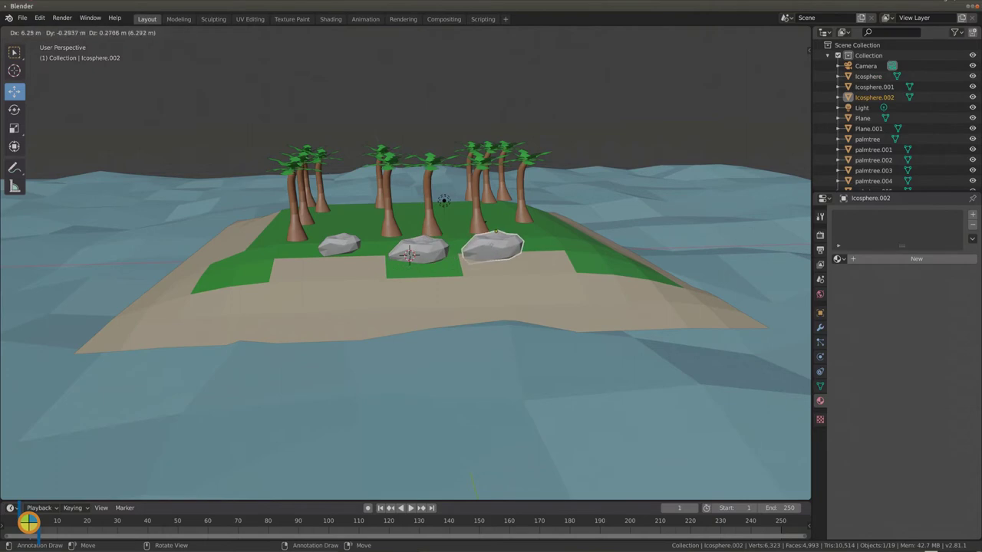
pyautogui.click(473, 246)
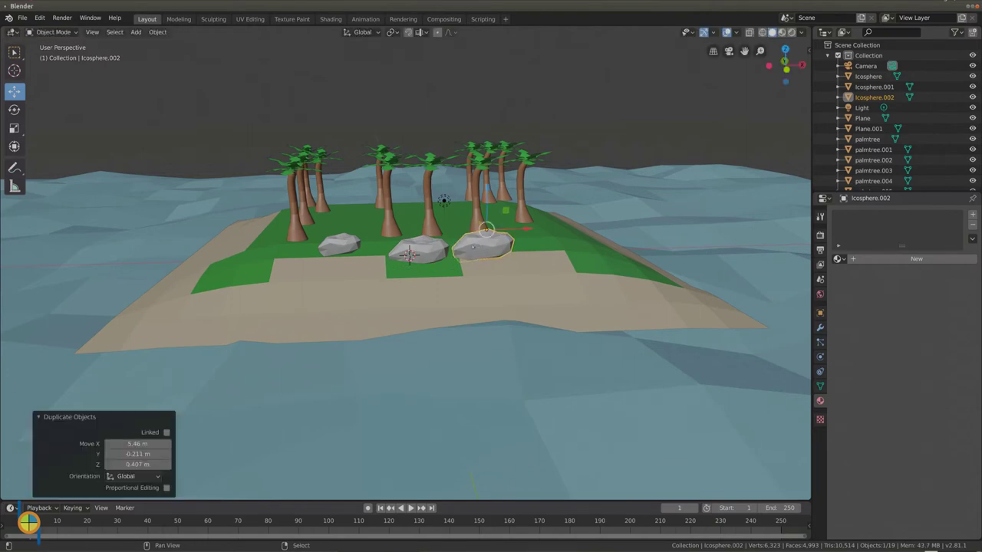
pyautogui.hotkey('shift', 'd')
pyautogui.click(534, 247)
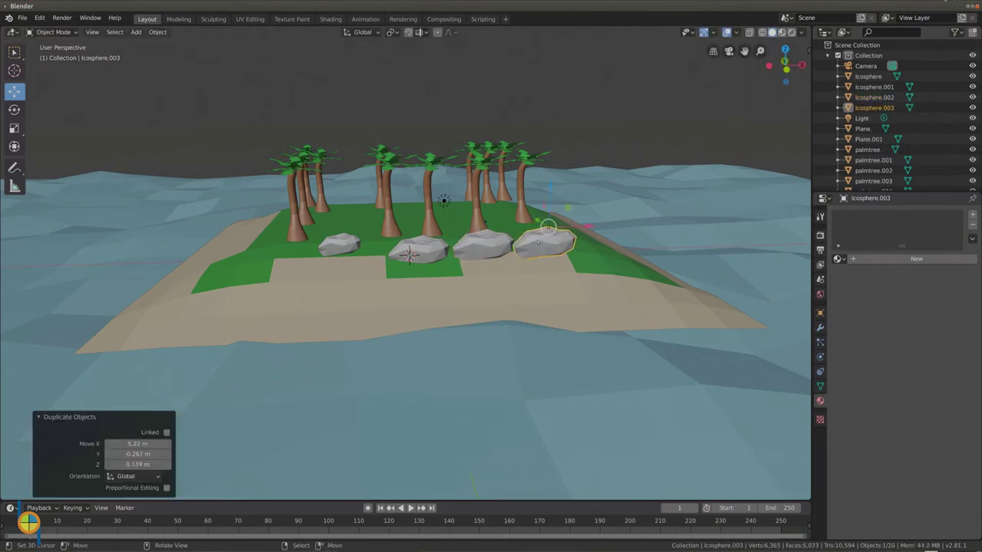
# Step: Shrink the far-right rock to 0.68, sink it lower, and place a copy in the row
pyautogui.press('s')
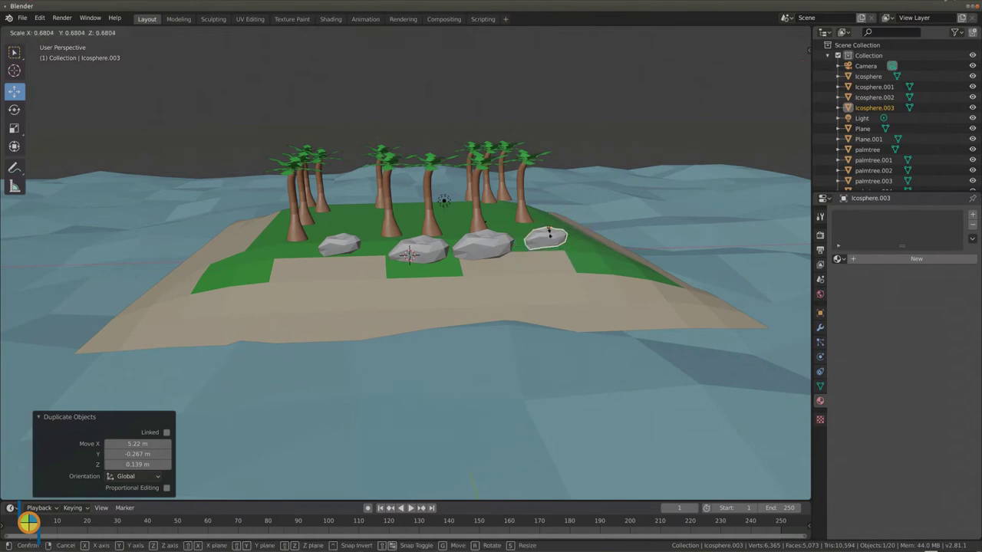
pyautogui.click(548, 227)
pyautogui.press('g')
pyautogui.press('z')
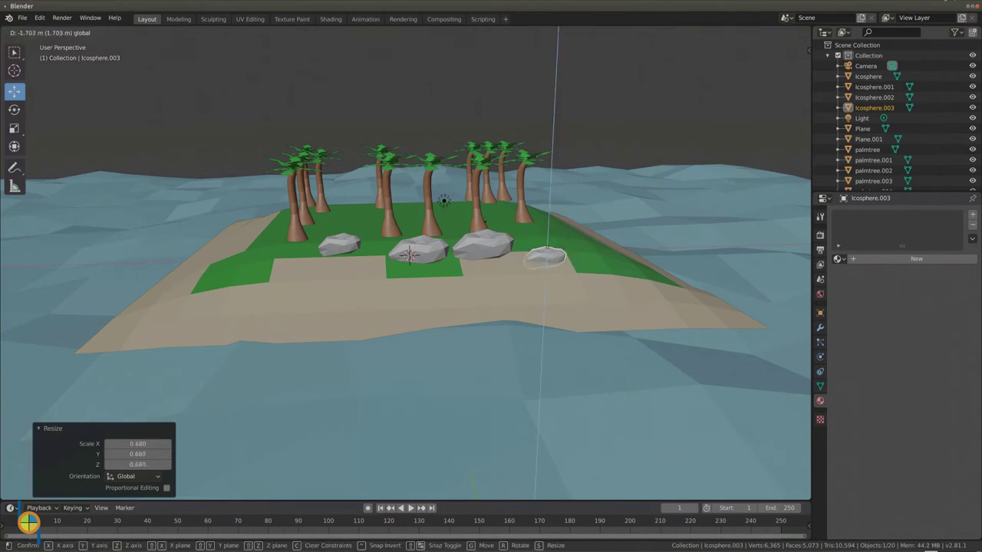
pyautogui.click(547, 240)
pyautogui.hotkey('shift', 'd')
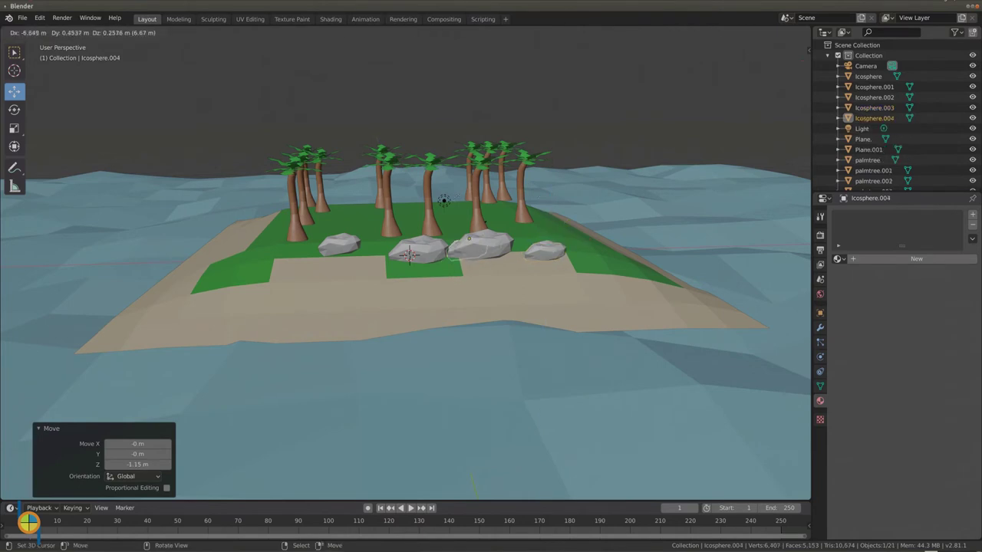
pyautogui.click(462, 232)
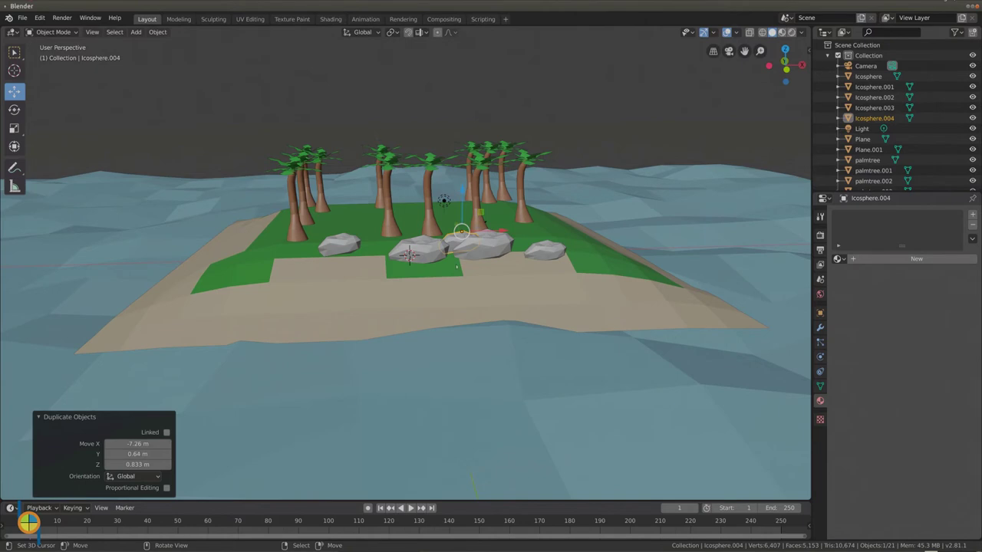
# Step: Slide the newest rock along the grass edge and lower it into the ground
pyautogui.moveTo(461, 231); pyautogui.dragTo(537, 265, button='middle')
pyautogui.press('g')
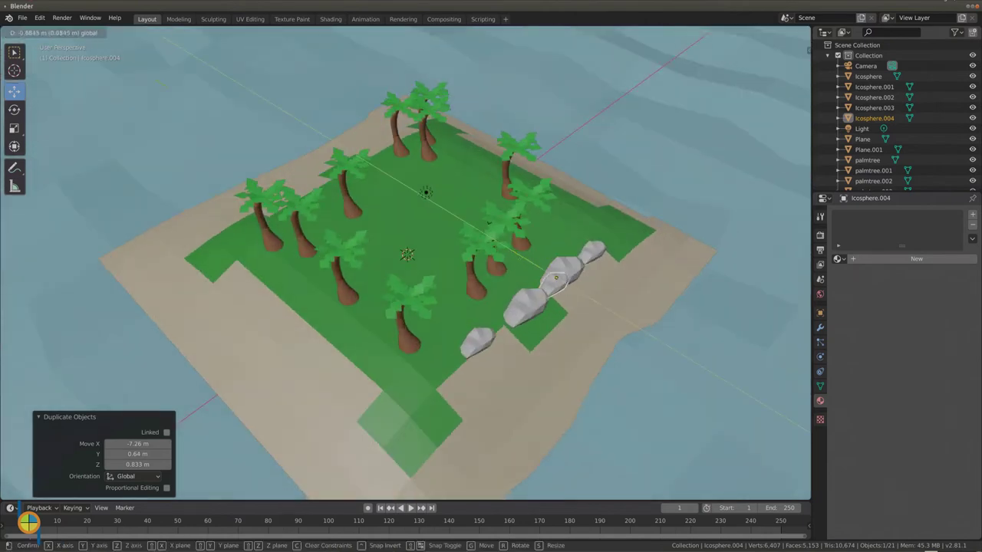
pyautogui.click(556, 260)
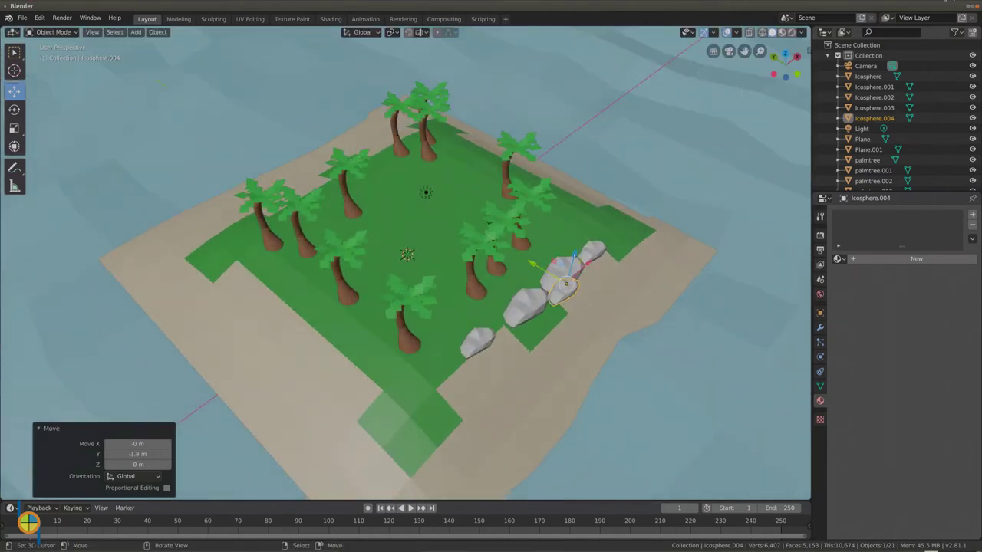
pyautogui.press('g')
pyautogui.press('z')
pyautogui.click(462, 379)
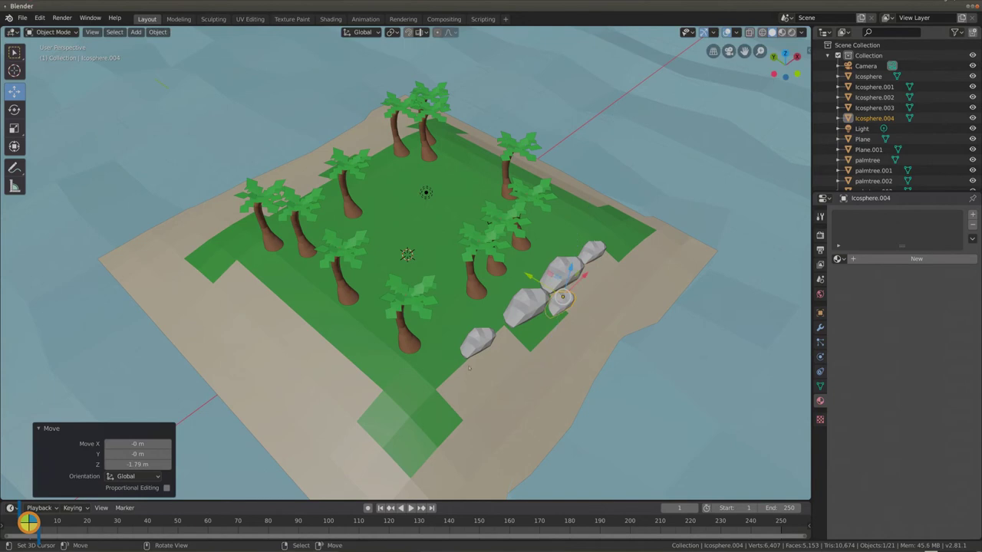
# Step: Move the small leftmost rock further left along X and sink it slightly
pyautogui.moveTo(469, 368); pyautogui.dragTo(452, 324, button='middle')
pyautogui.click(439, 234)
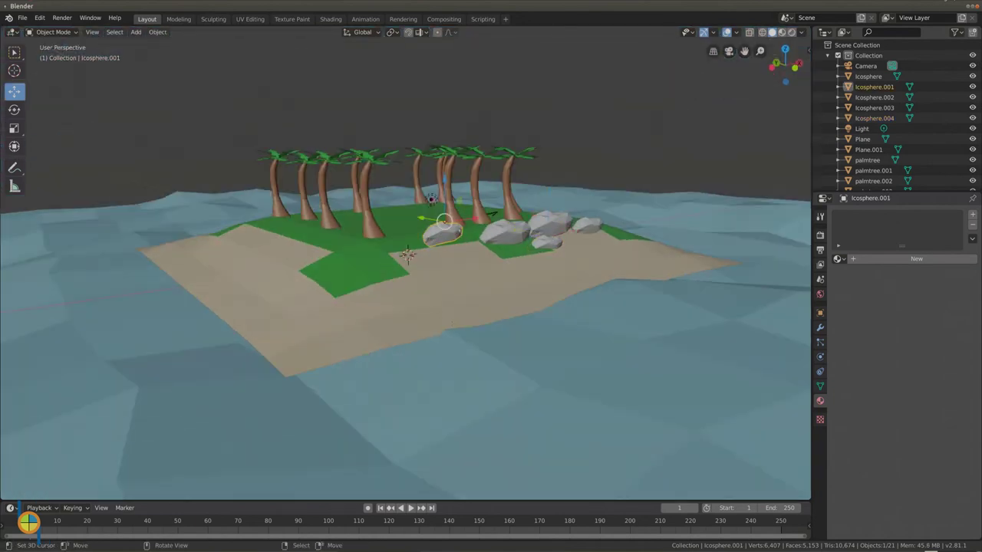
pyautogui.press('g')
pyautogui.press('x')
pyautogui.press('Return')
pyautogui.press('g')
pyautogui.press('z')
pyautogui.press('Return')
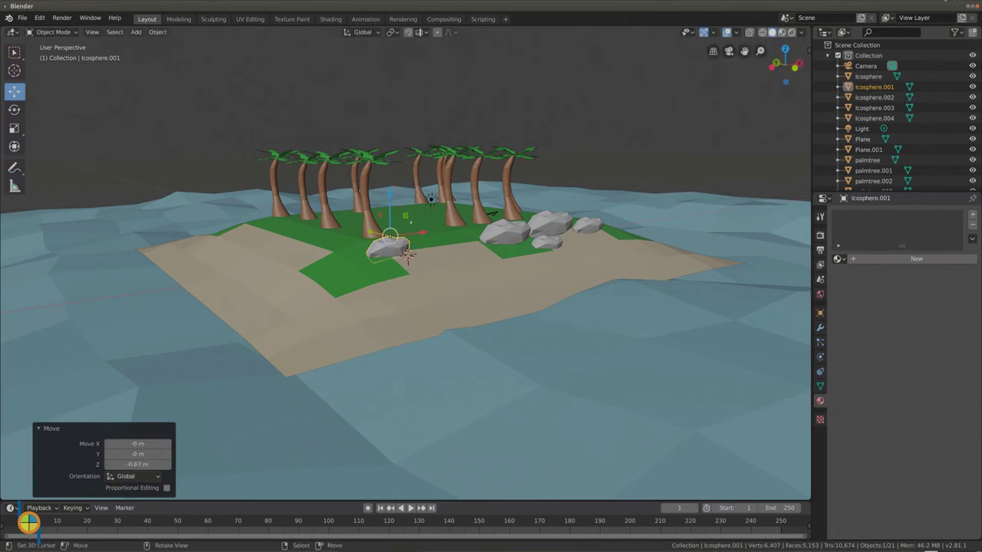
pyautogui.moveTo(473, 257); pyautogui.dragTo(482, 217, button='middle')
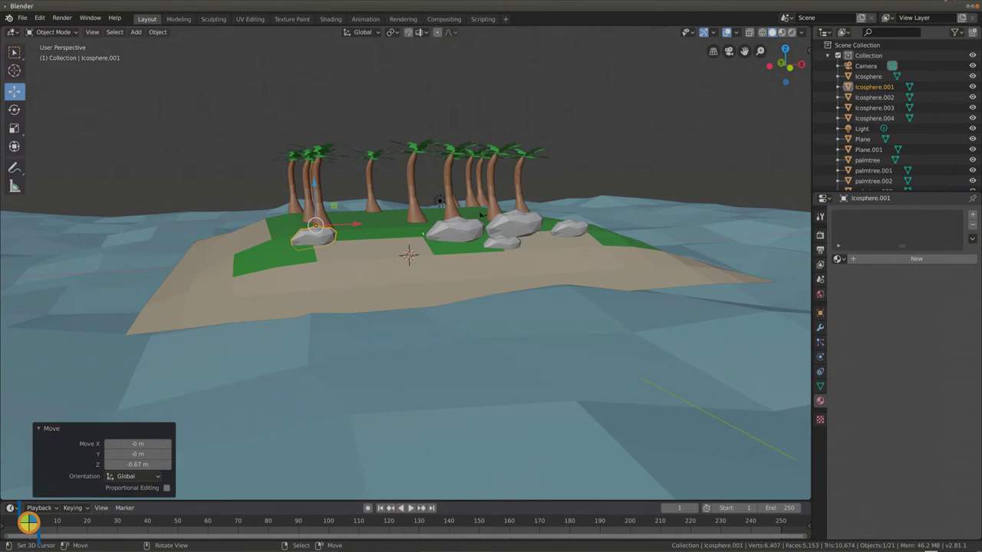
# Step: Duplicate the left rock, shrink the copy to about 0.66 and nudge it beside it
pyautogui.hotkey('shift', 'd')
pyautogui.click(358, 238)
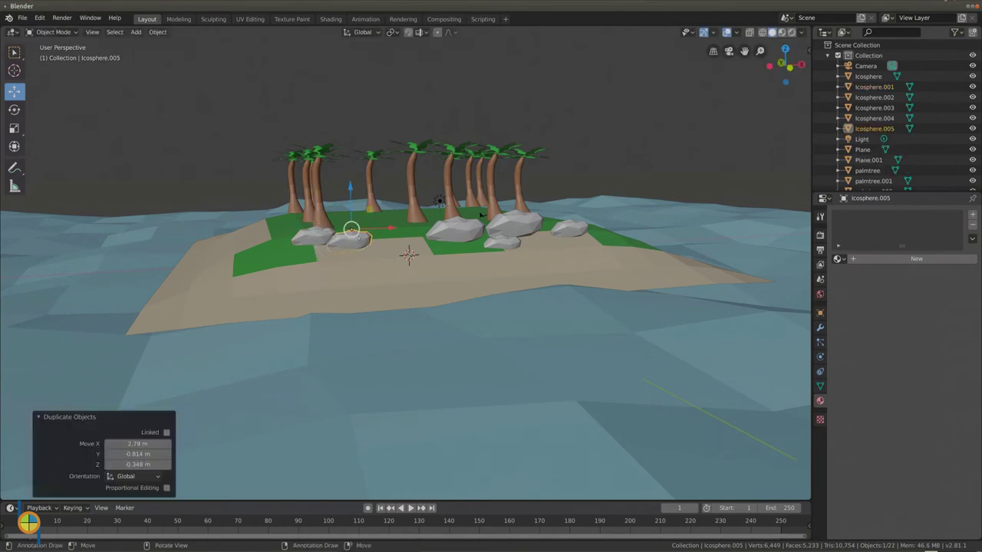
pyautogui.press('s')
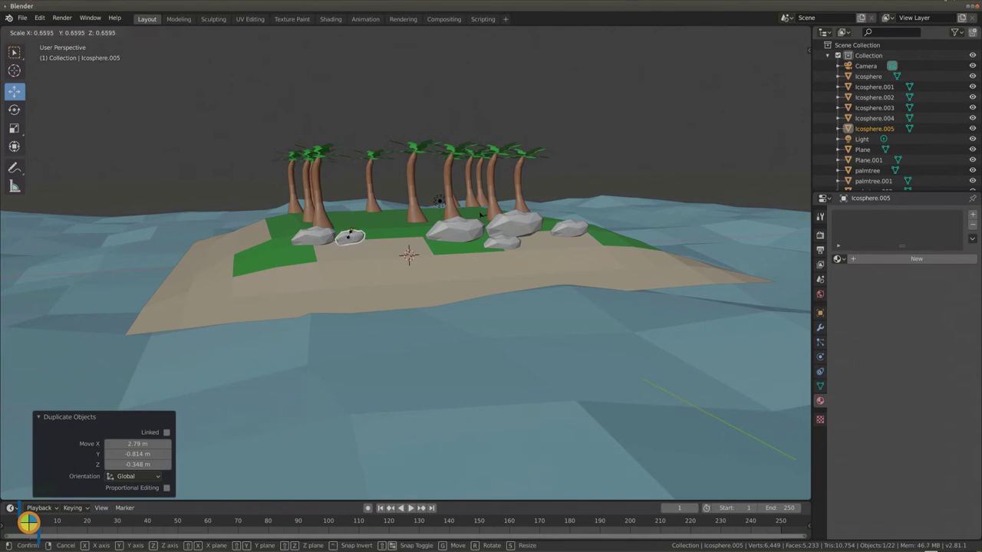
pyautogui.click(349, 230)
pyautogui.press('g')
pyautogui.click(344, 230)
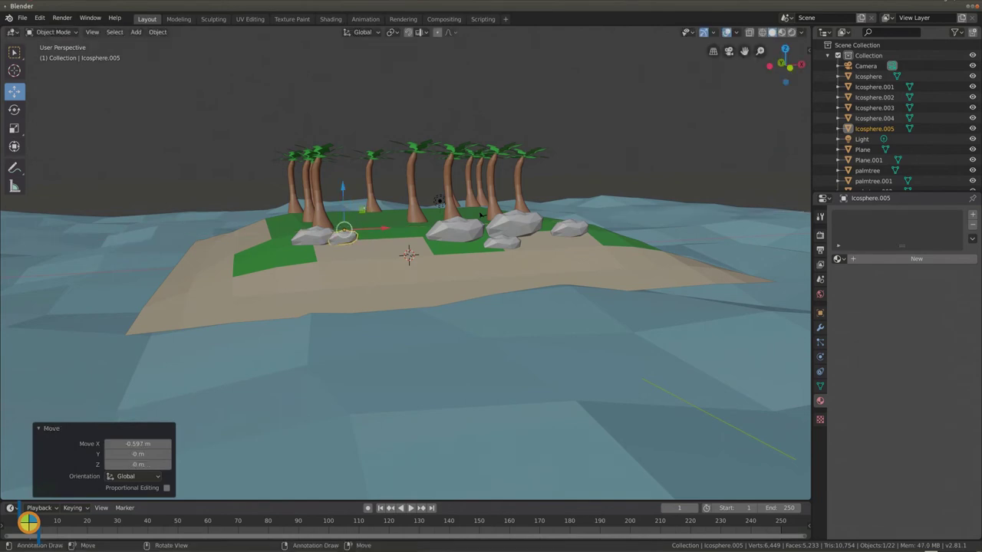
pyautogui.moveTo(343, 224); pyautogui.dragTo(343, 216)
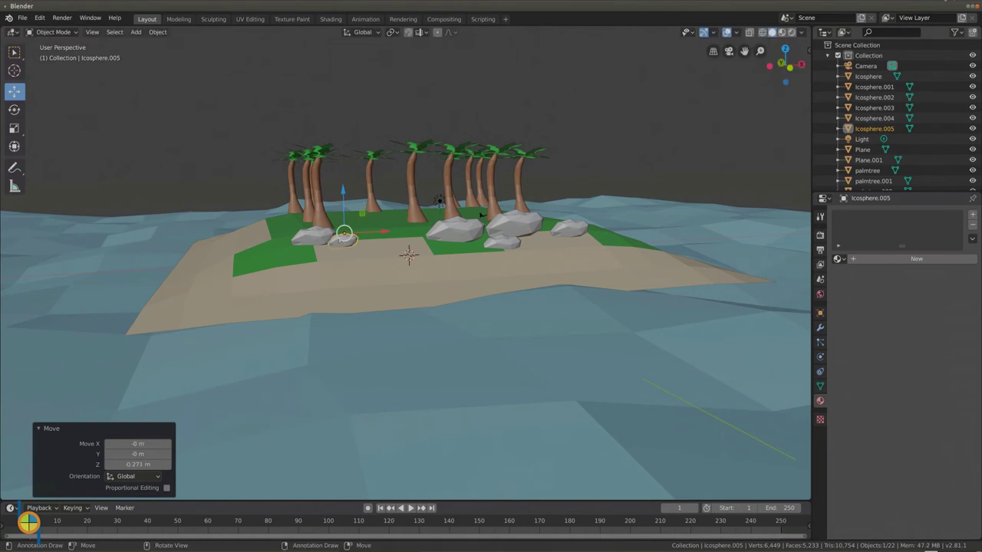
pyautogui.moveTo(480, 214); pyautogui.dragTo(480, 205, button='middle')
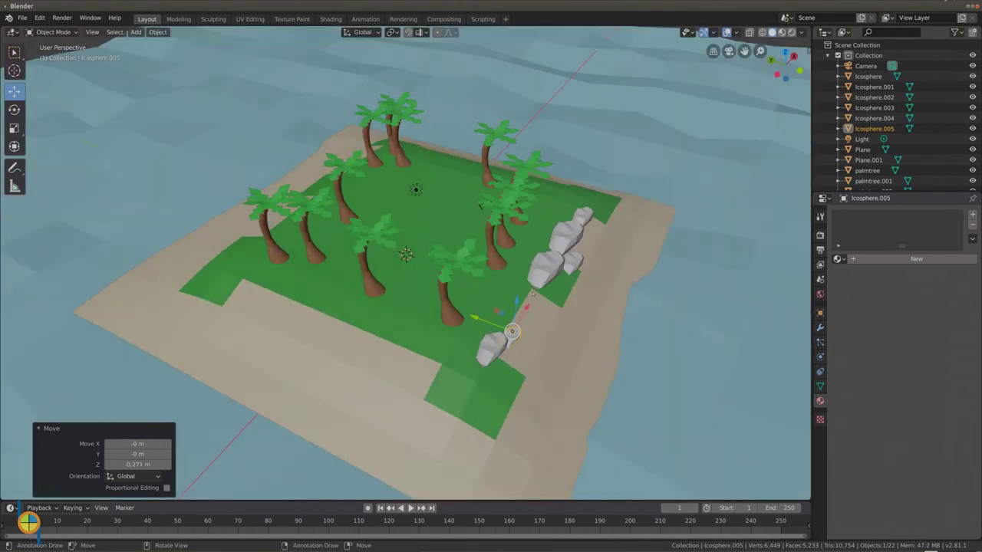
# Step: Duplicate the small front rock into the middle of the grass, then copy it left of centre
pyautogui.hotkey('shift', 'd')
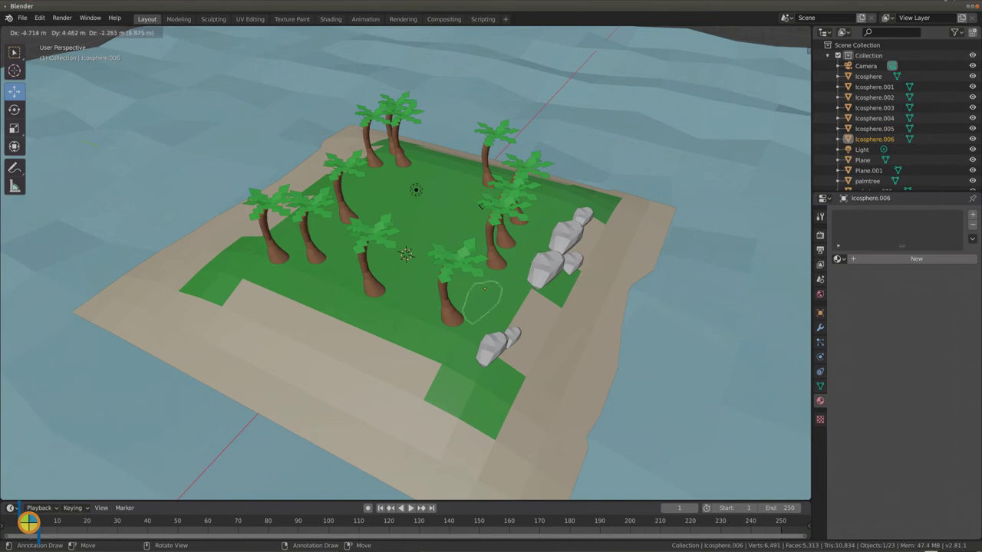
pyautogui.click(407, 249)
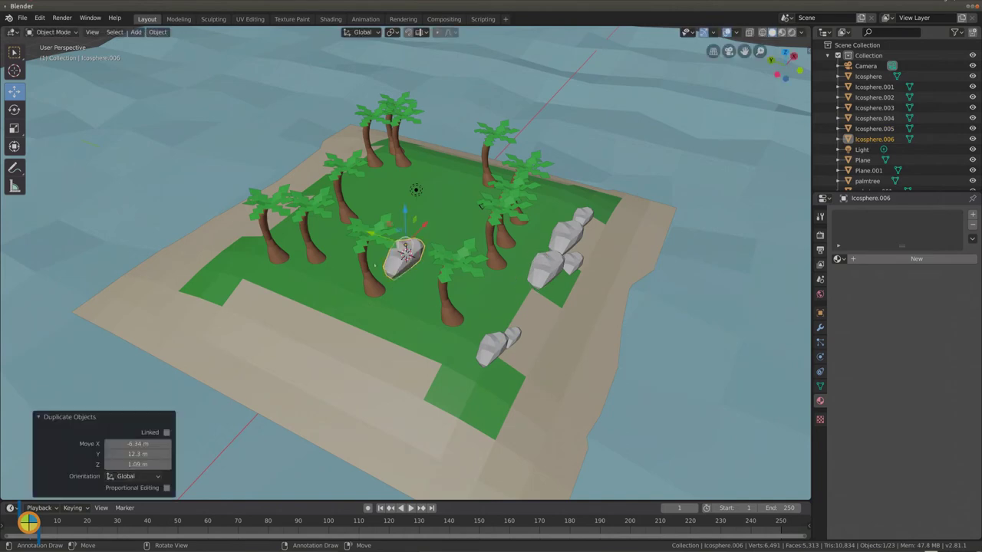
pyautogui.hotkey('shift', 'd')
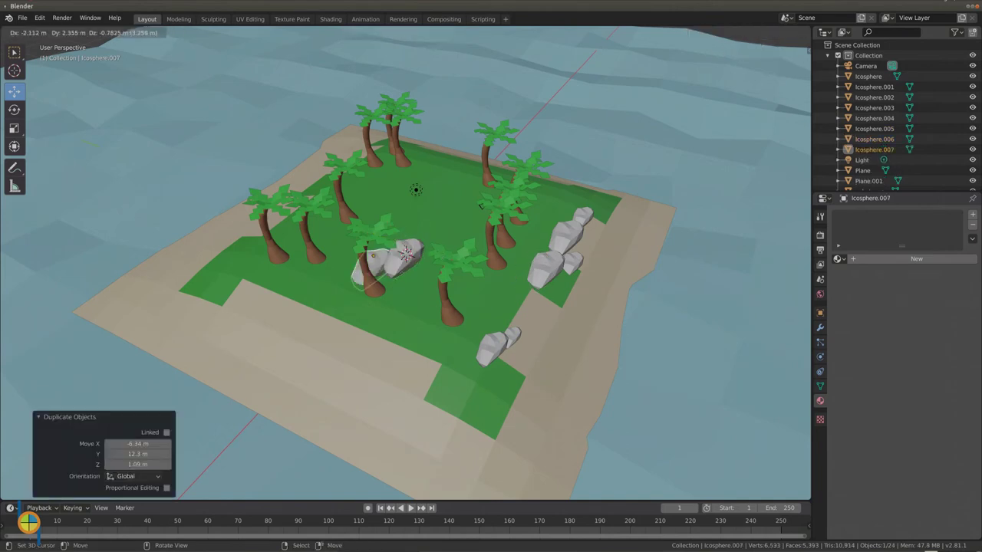
pyautogui.click(336, 252)
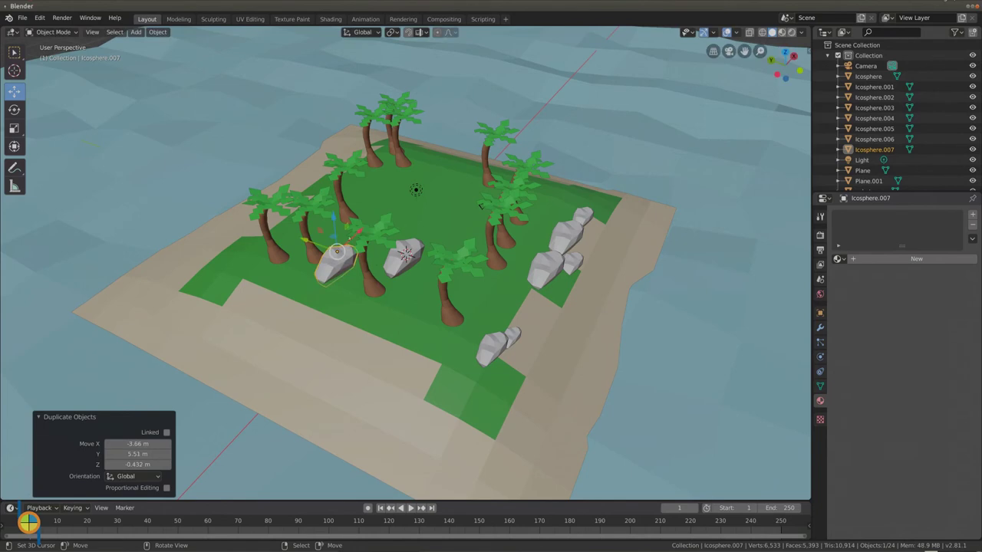
# Step: Shift the new rock along X and turn it about 50 degrees around vertical
pyautogui.press('g')
pyautogui.press('x')
pyautogui.click(345, 252)
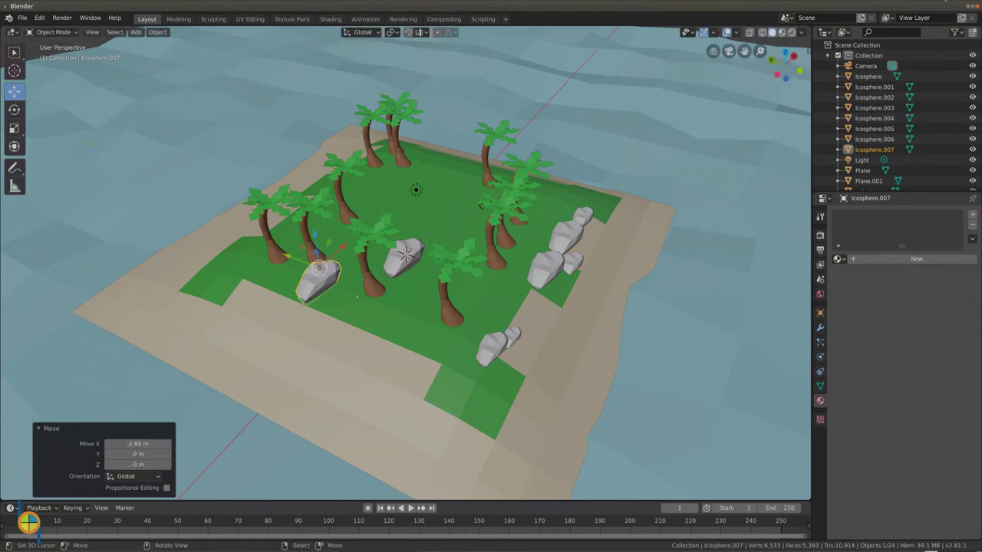
pyautogui.click(13, 109)
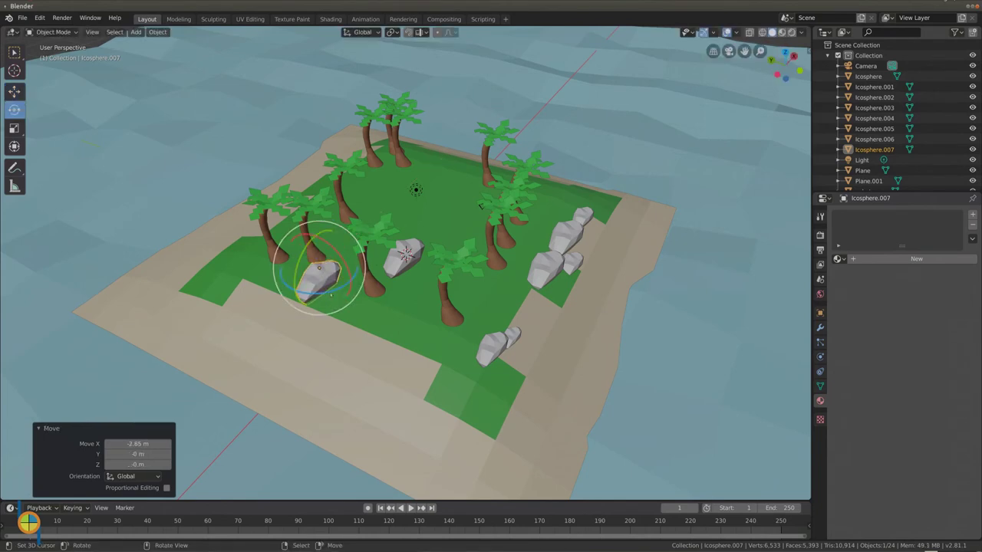
pyautogui.moveTo(285, 277); pyautogui.dragTo(303, 298)
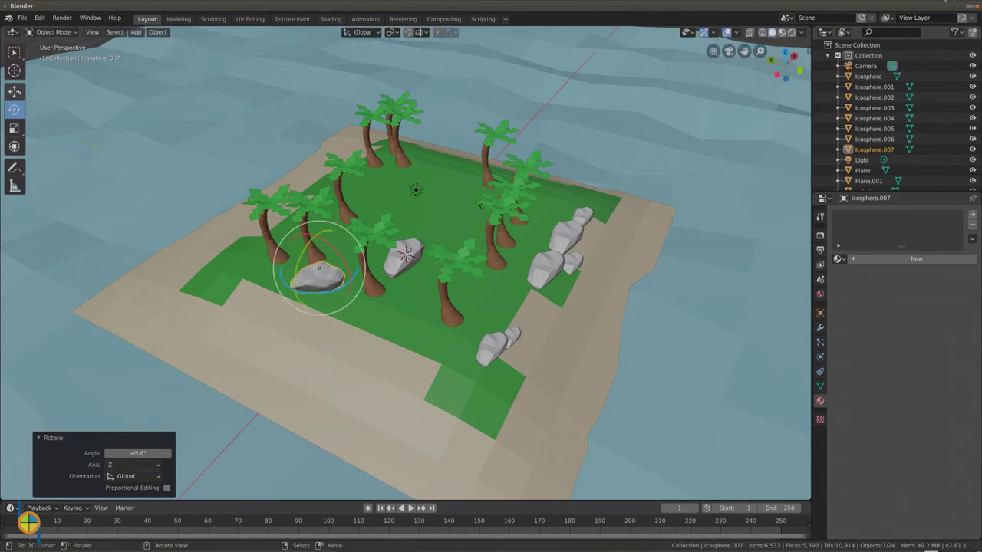
pyautogui.click(14, 90)
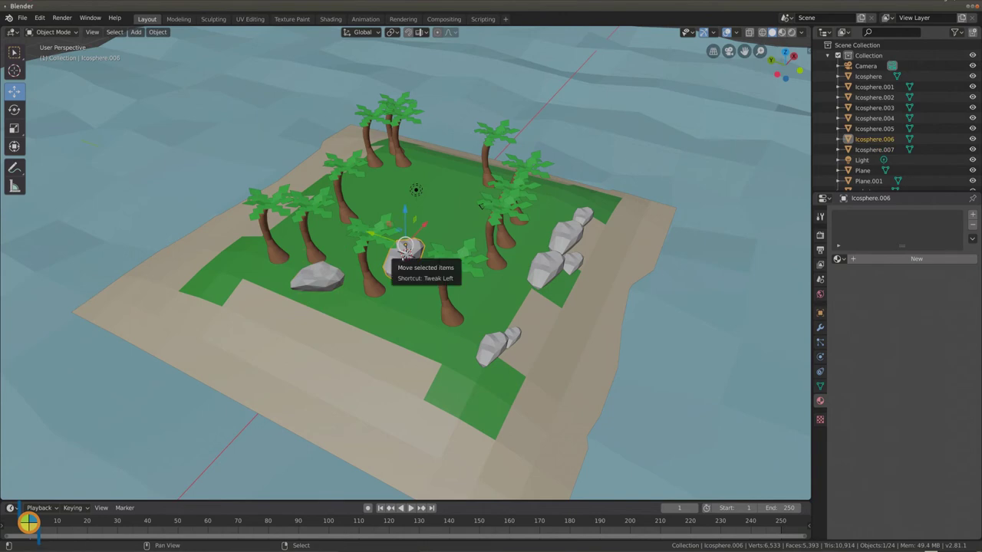
# Step: Duplicate the rock, adjust it along X and Y, and spin it around Z
pyautogui.hotkey('shift', 'd')
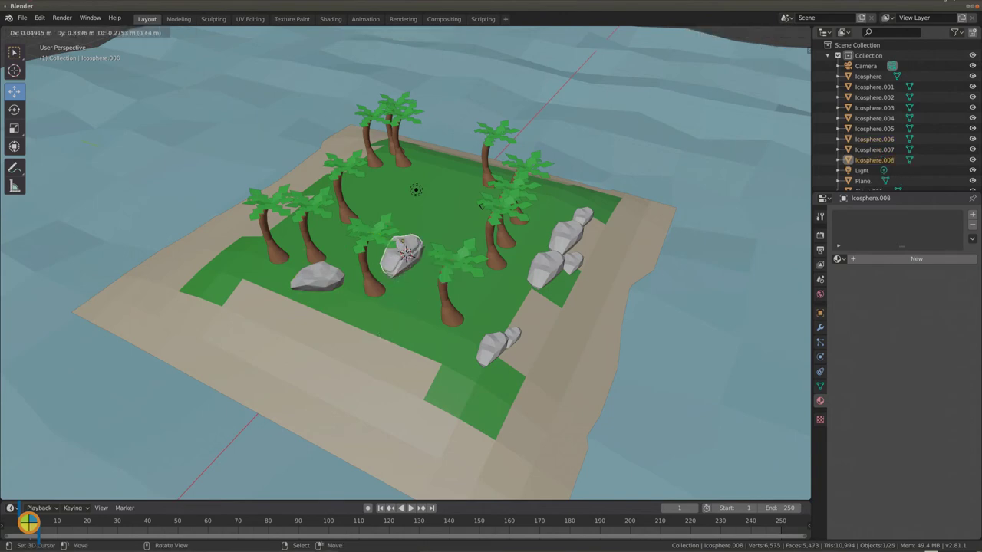
pyautogui.click(399, 248)
pyautogui.press('g')
pyautogui.press('x')
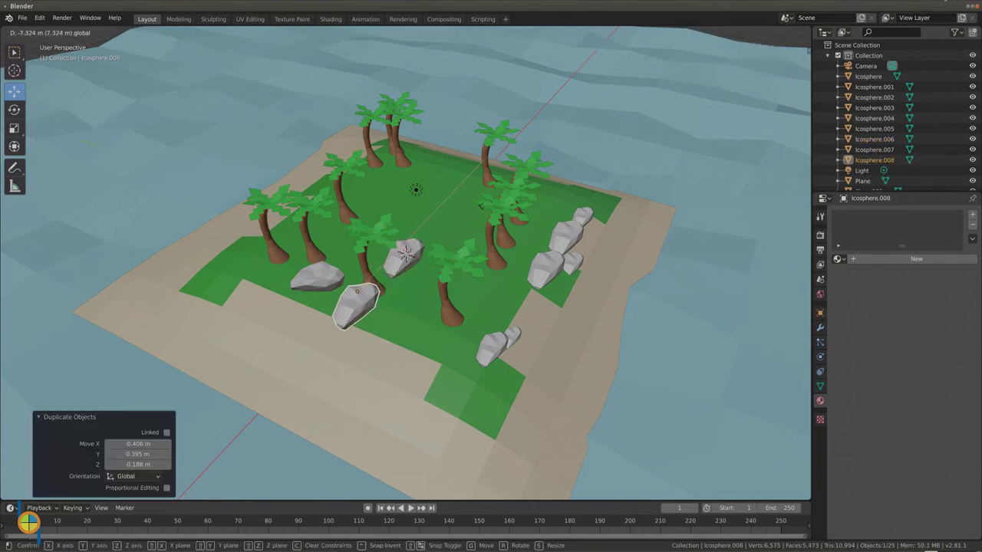
pyautogui.press('Return')
pyautogui.press('g')
pyautogui.press('y')
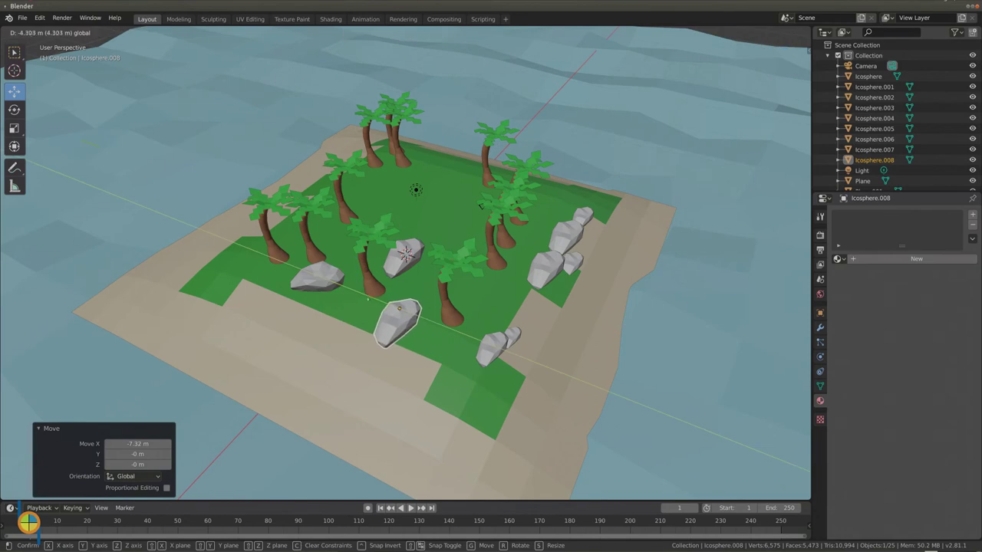
pyautogui.press('Return')
pyautogui.click(14, 109)
pyautogui.moveTo(423, 326); pyautogui.dragTo(508, 276)
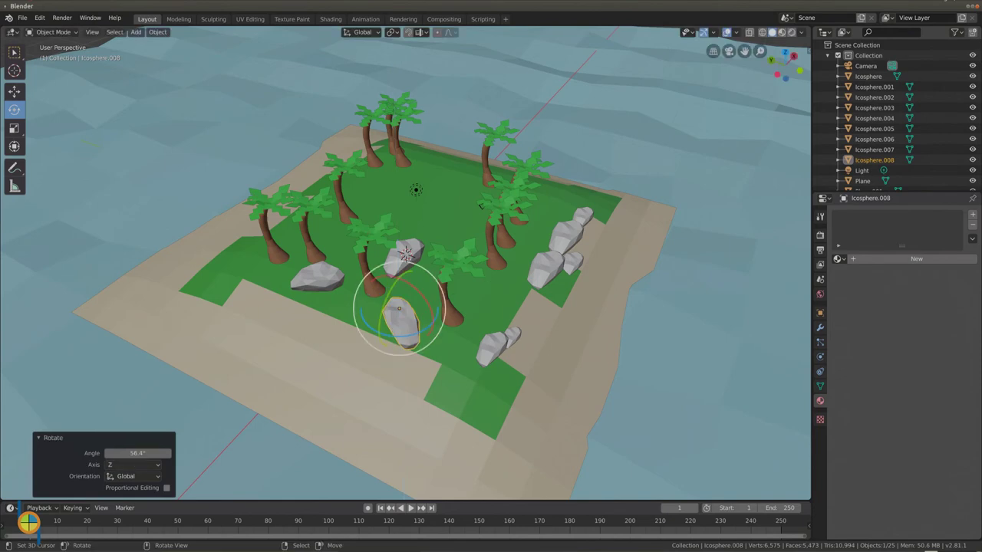
# Step: Select the rock near the island centre and duplicate it
pyautogui.click(407, 251)
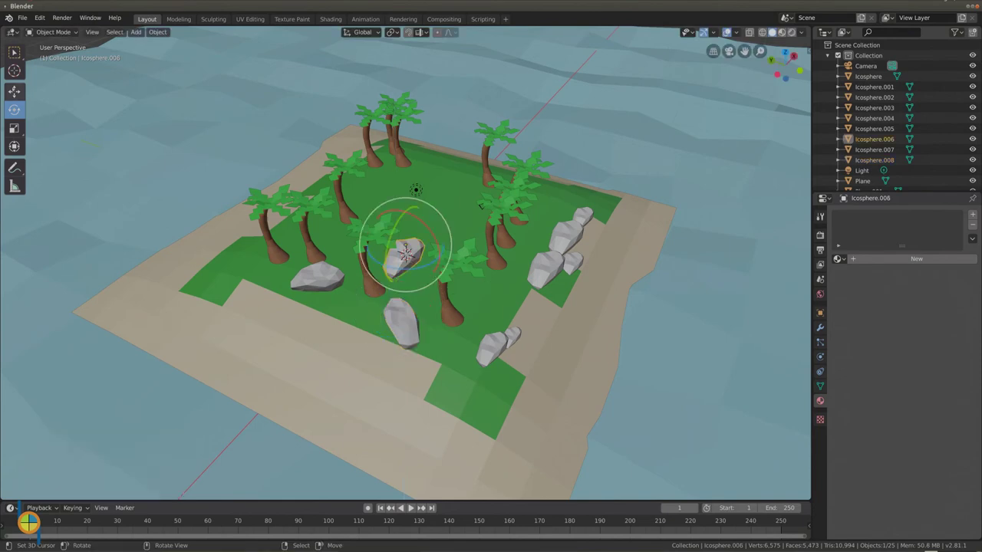
pyautogui.click(14, 90)
pyautogui.hotkey('shift', 'd')
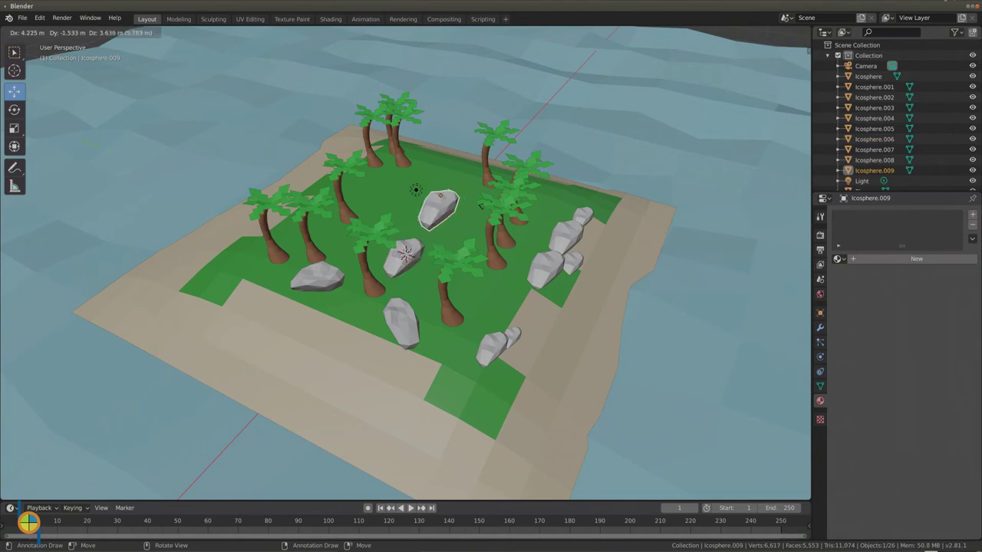
# Step: Place the new grey rock down among the back palms, shifting it along Y
pyautogui.click(454, 171)
pyautogui.moveTo(391, 191); pyautogui.dragTo(460, 262, button='middle')
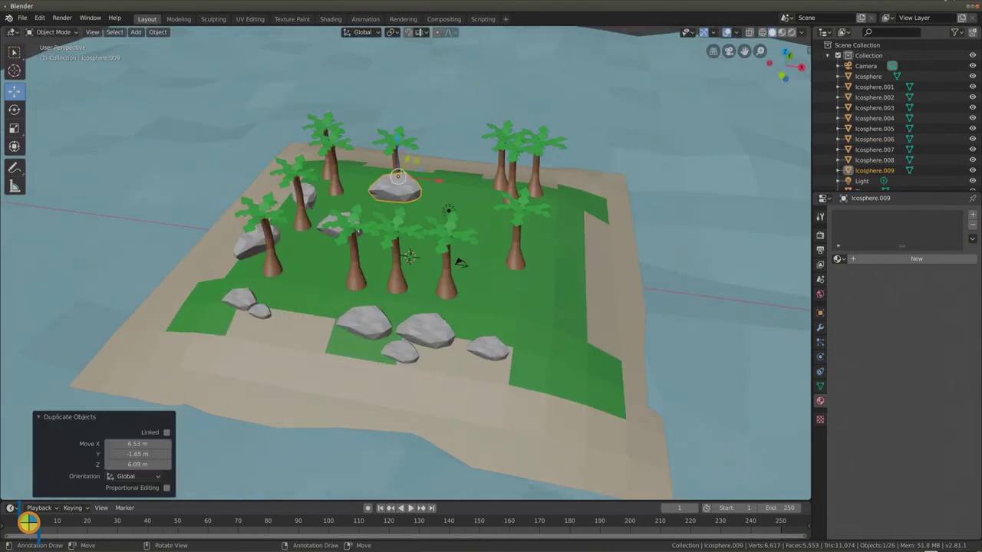
pyautogui.moveTo(397, 139); pyautogui.dragTo(397, 197)
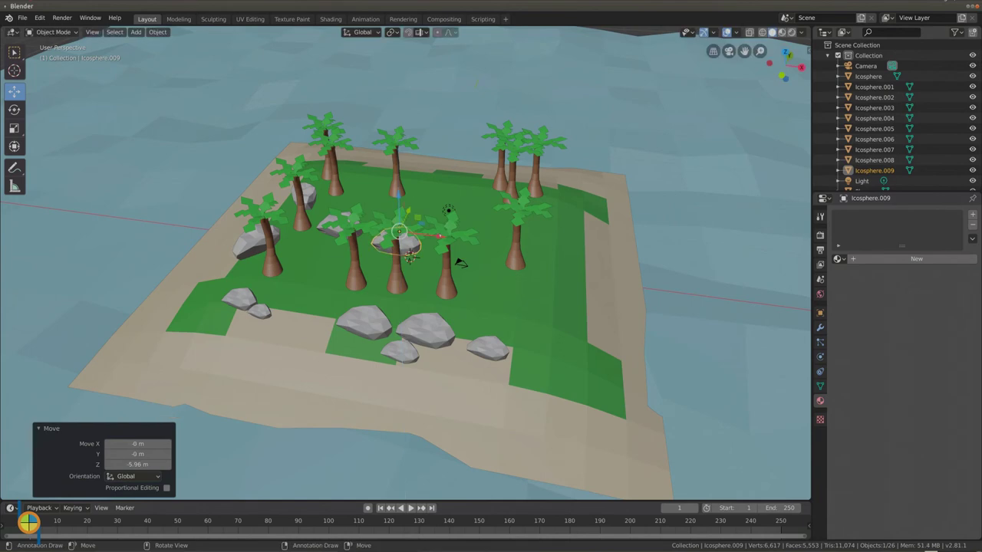
pyautogui.moveTo(434, 236); pyautogui.dragTo(535, 249)
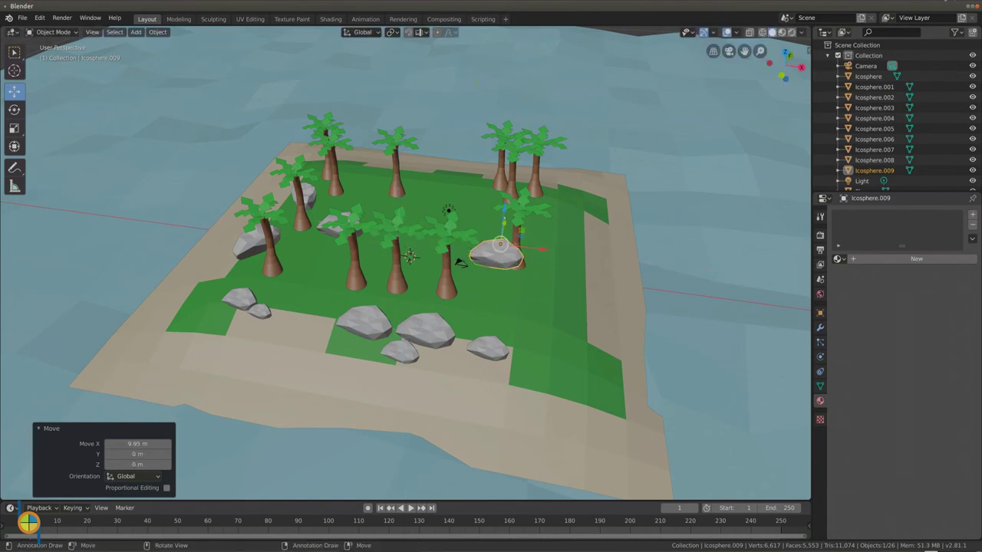
pyautogui.moveTo(461, 263); pyautogui.dragTo(360, 267, button='middle')
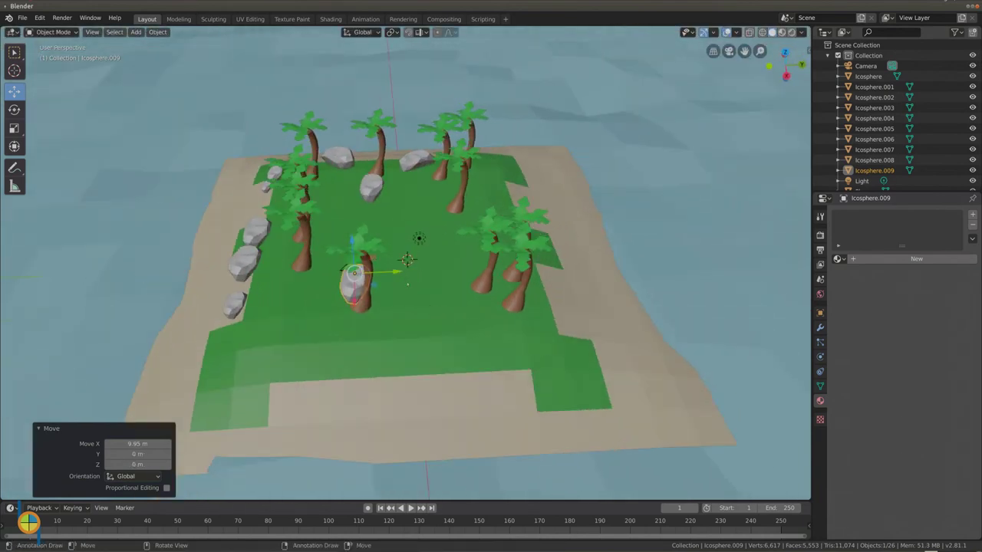
pyautogui.press('g')
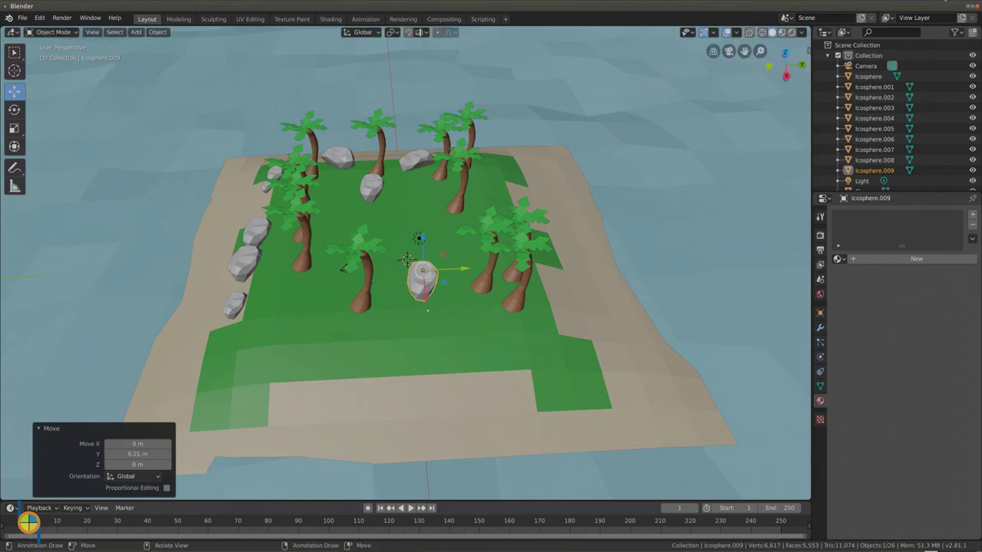
pyautogui.press('y')
pyautogui.click(441, 337)
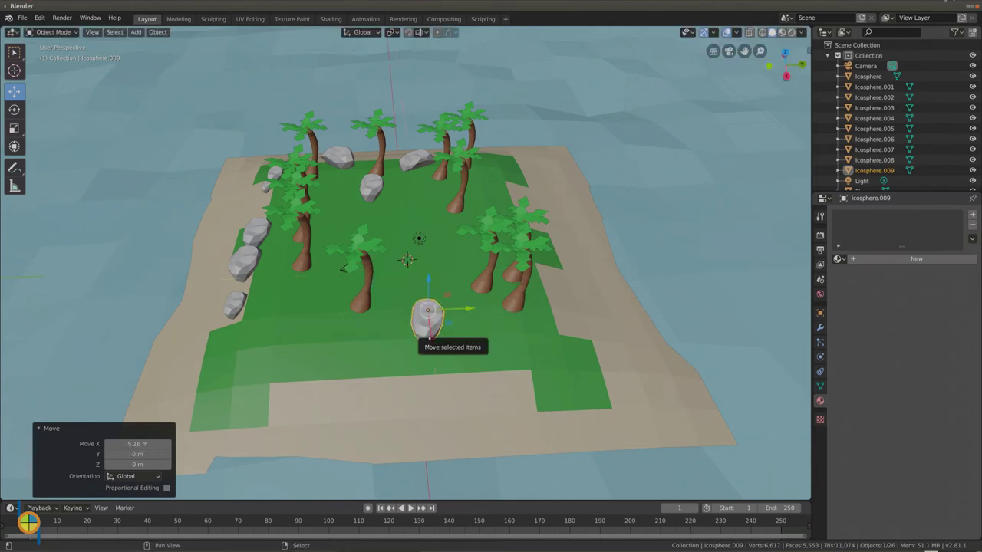
# Step: Duplicate the rock twice with Shift+D to form a row of three rocks
pyautogui.hotkey('shift', 'd')
pyautogui.press('Return')
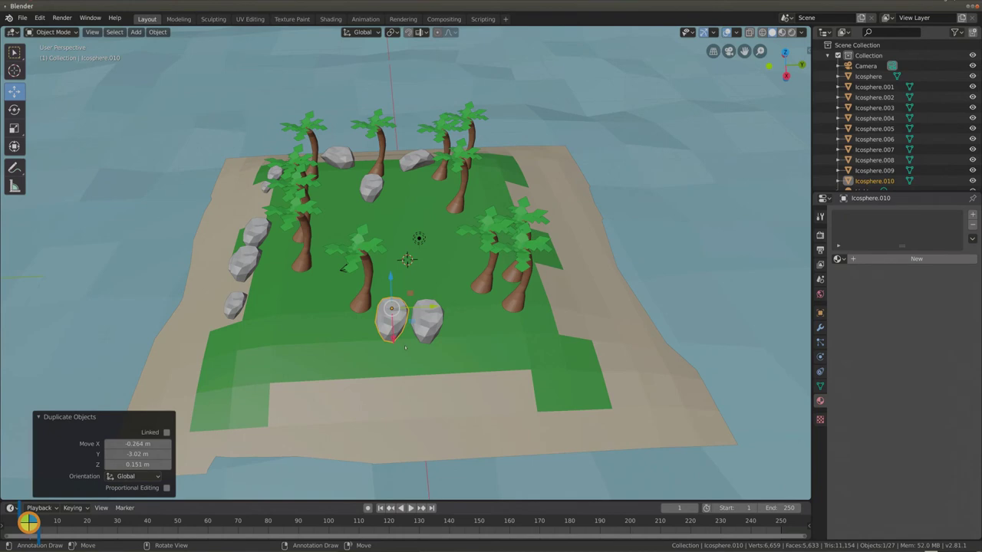
pyautogui.hotkey('shift', 'd')
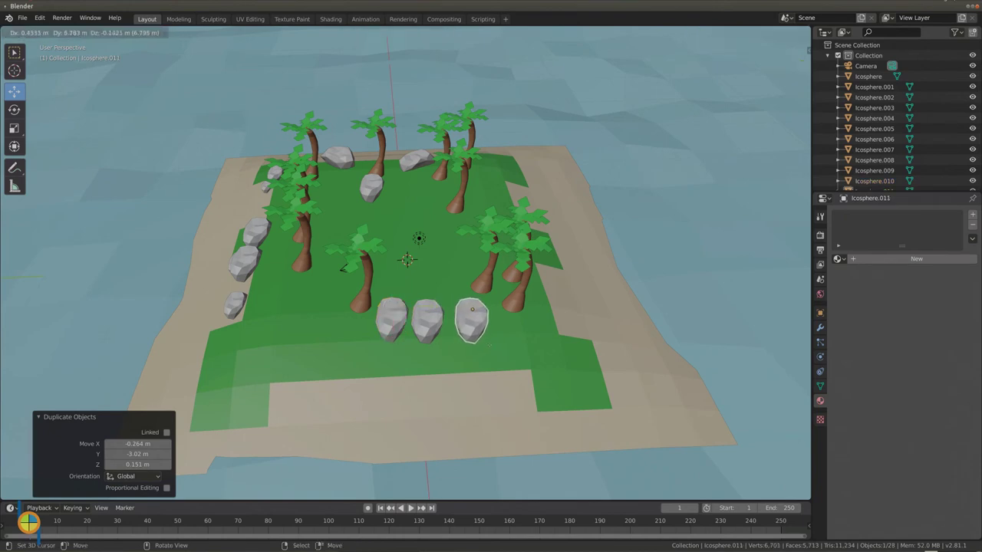
pyautogui.press('Return')
# Step: Rotate the three rocks to different angles, tipping one onto its side
pyautogui.click(14, 110)
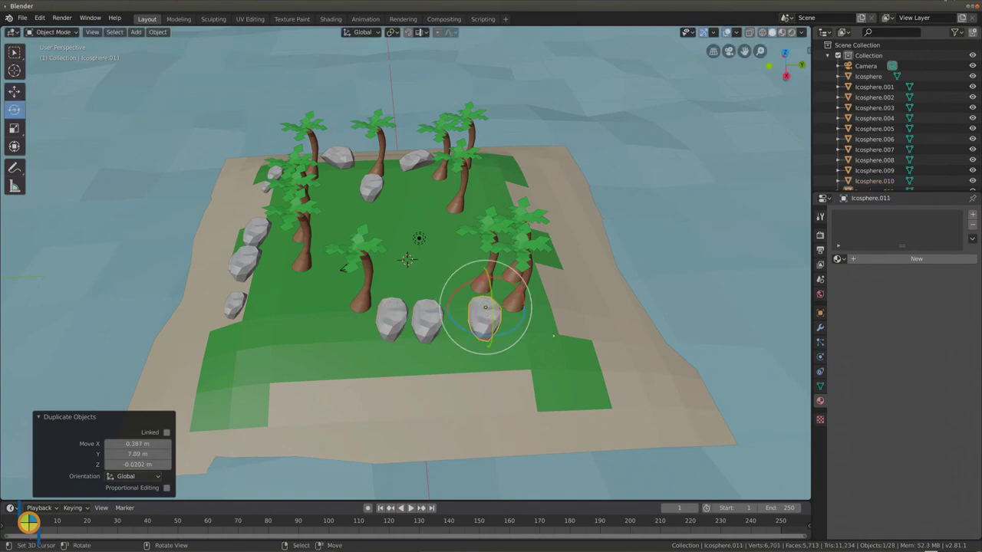
pyautogui.moveTo(516, 325); pyautogui.dragTo(475, 342)
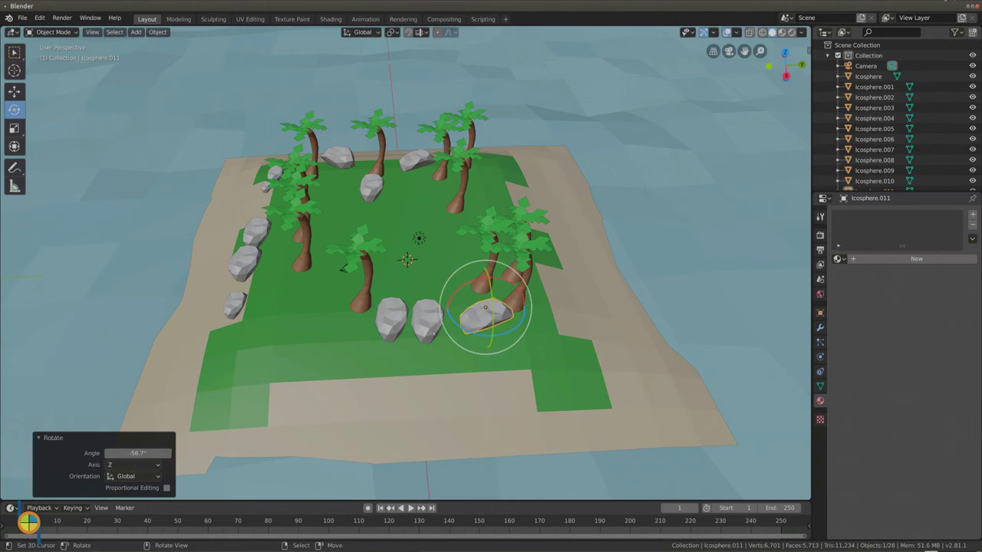
pyautogui.click(427, 314)
pyautogui.moveTo(426, 335)
pyautogui.mouseDown()
pyautogui.moveTo(442, 335)
pyautogui.moveTo(433, 331)
pyautogui.mouseUp()
pyautogui.click(392, 318)
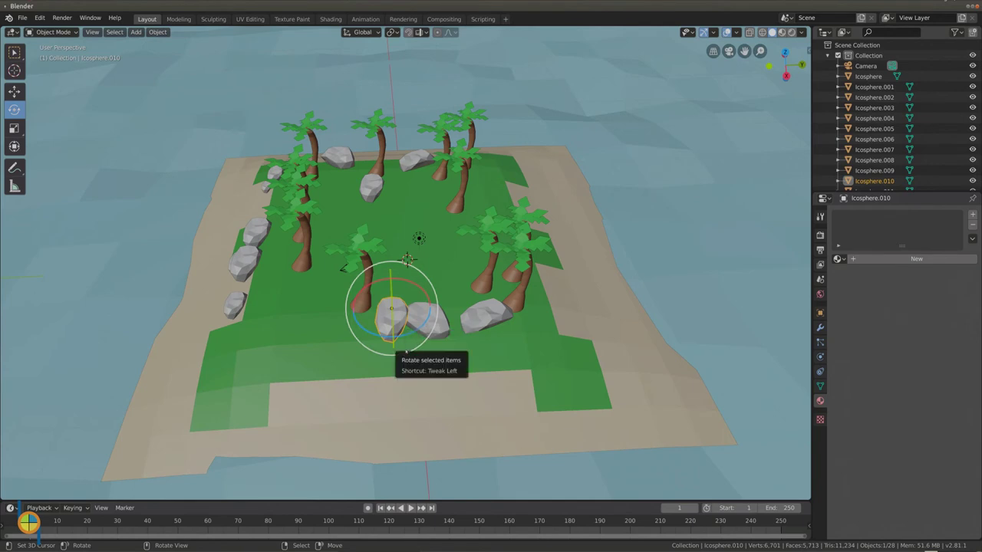
pyautogui.moveTo(400, 334); pyautogui.dragTo(401, 335)
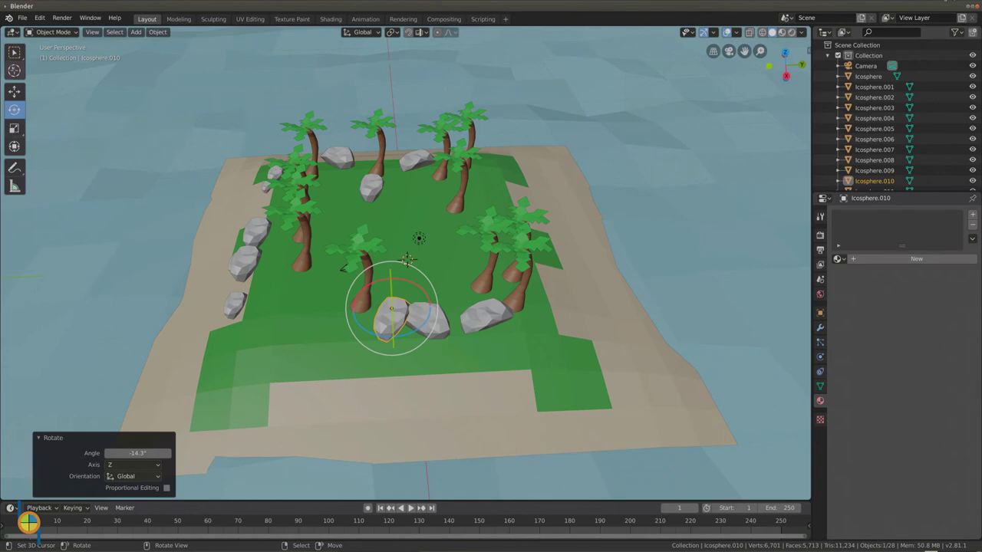
# Step: Shrink the left rock and move it toward the front
pyautogui.click(14, 90)
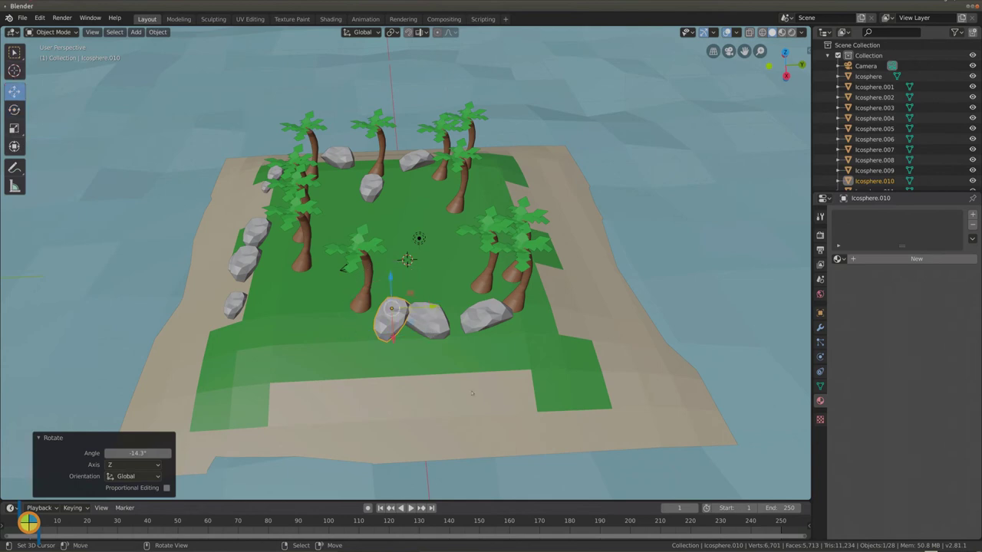
pyautogui.press('s')
pyautogui.click(390, 392)
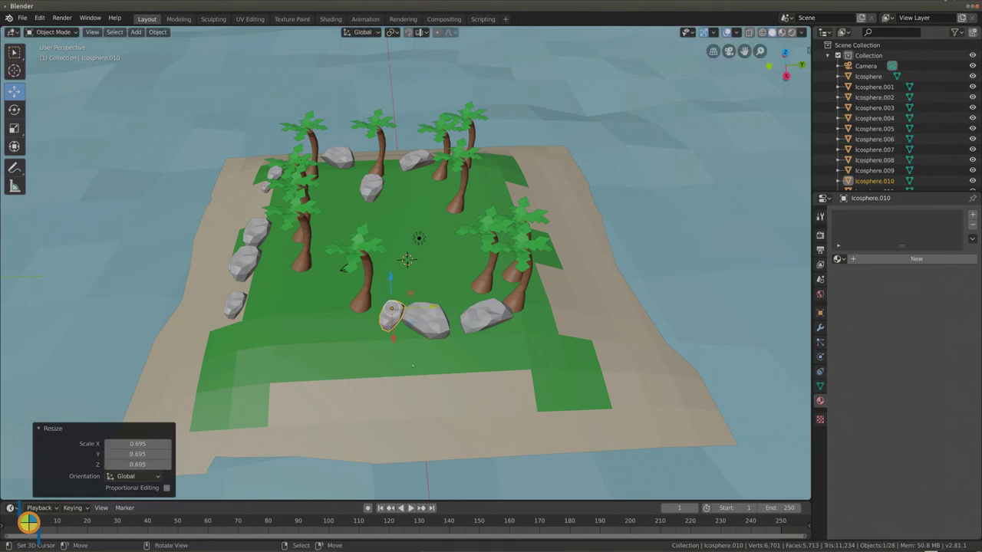
pyautogui.moveTo(396, 345); pyautogui.dragTo(397, 362)
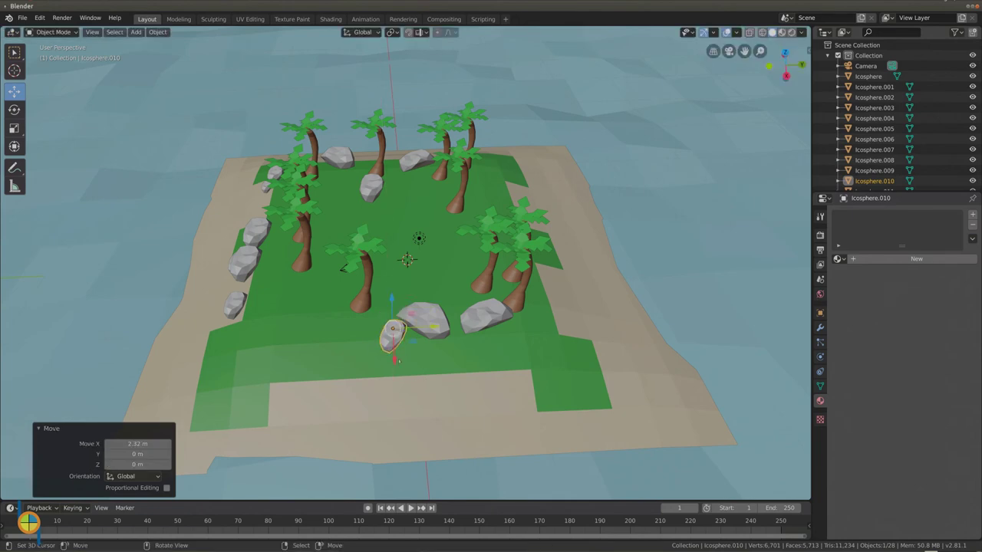
# Step: Sink the rocks into the grass, lowering Icosphere.009 by the right palms 0.74 m
pyautogui.moveTo(412, 369); pyautogui.dragTo(484, 363, button='middle')
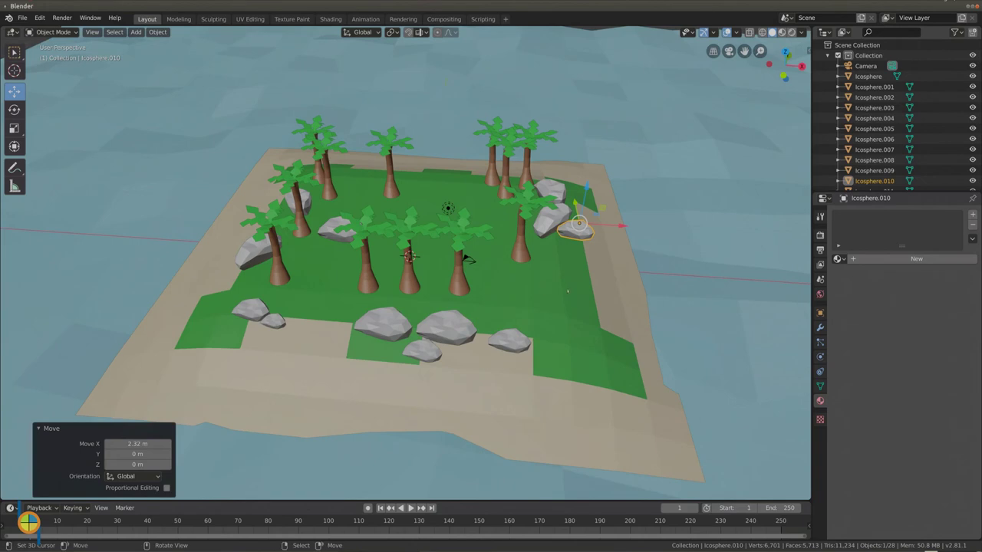
pyautogui.moveTo(565, 291); pyautogui.dragTo(590, 142, button='middle')
pyautogui.moveTo(578, 164); pyautogui.dragTo(569, 182)
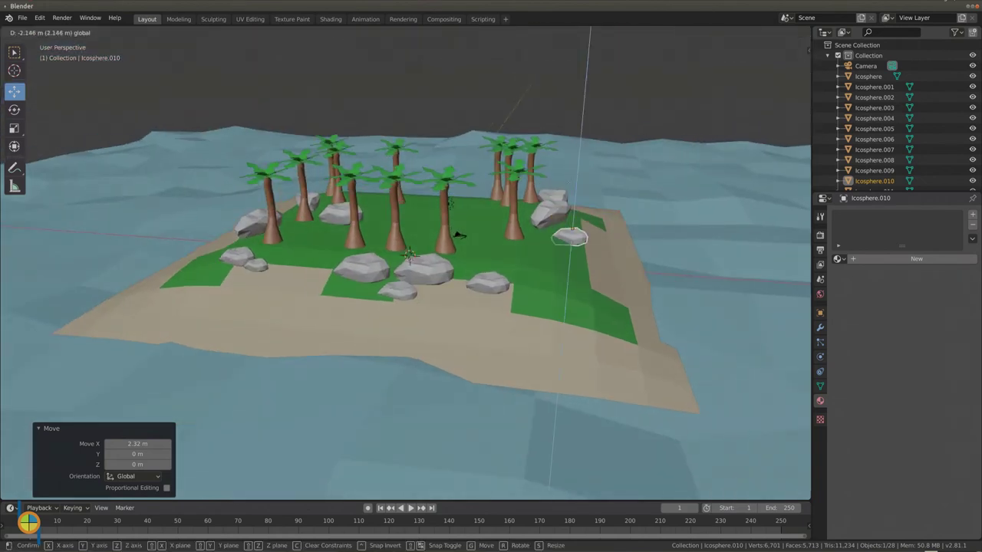
pyautogui.click(549, 212)
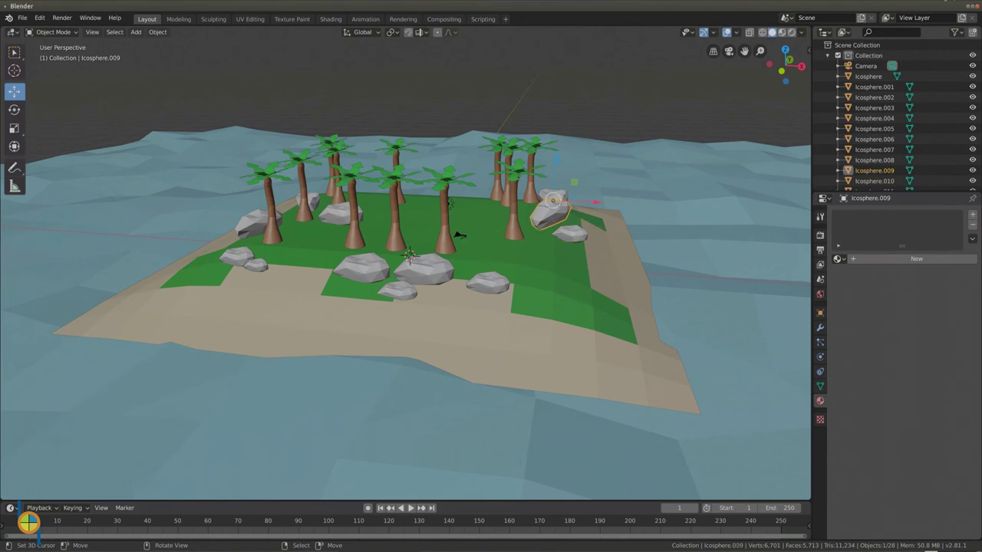
pyautogui.moveTo(554, 165); pyautogui.dragTo(554, 174)
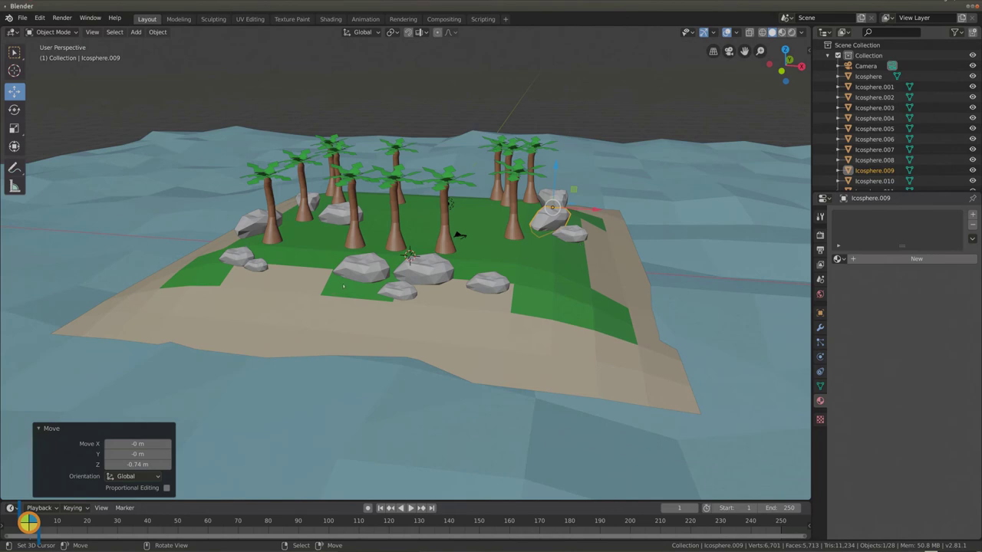
pyautogui.moveTo(459, 236); pyautogui.dragTo(479, 231, button='middle')
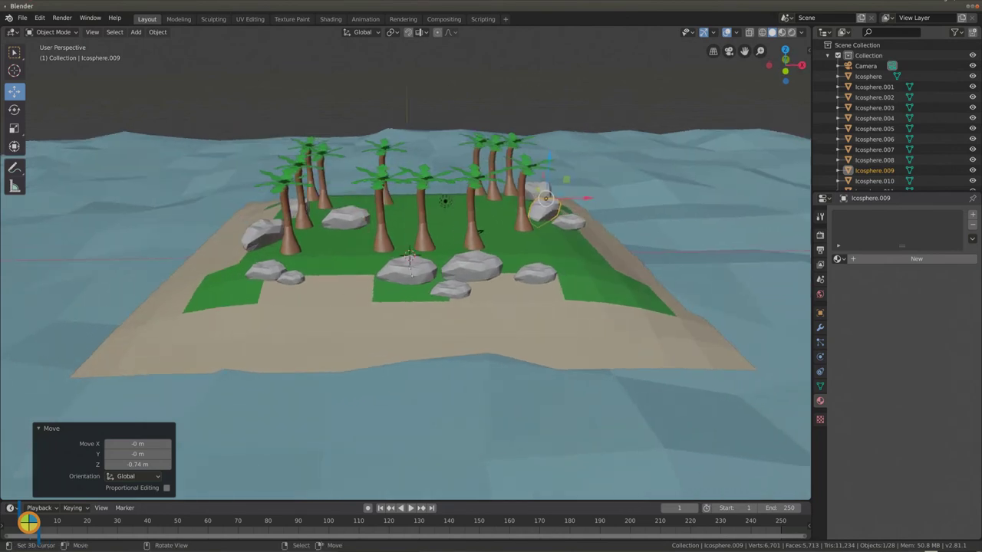
pyautogui.click(411, 272)
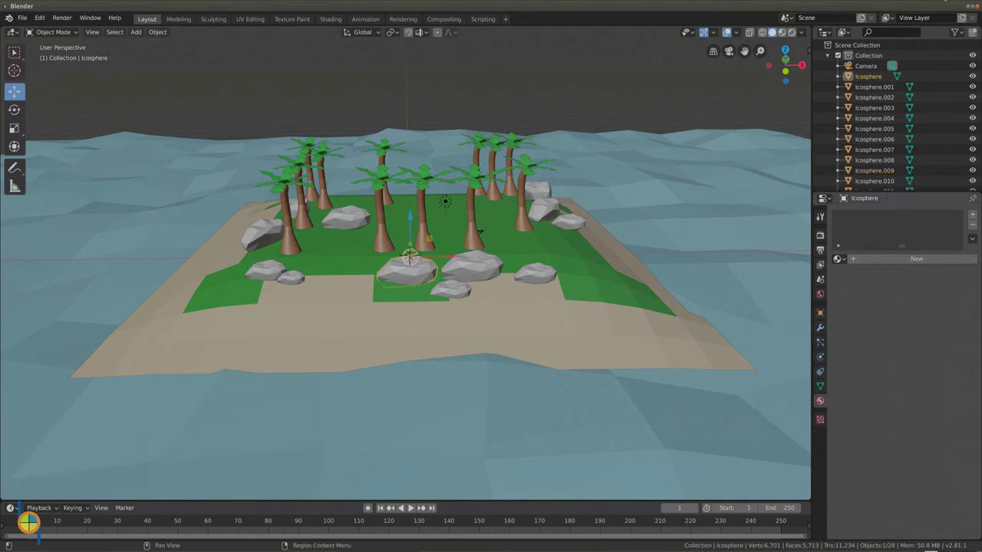
# Step: Create a node-free rock material with light grey base colour 0.717, named stone-grey
pyautogui.click(916, 259)
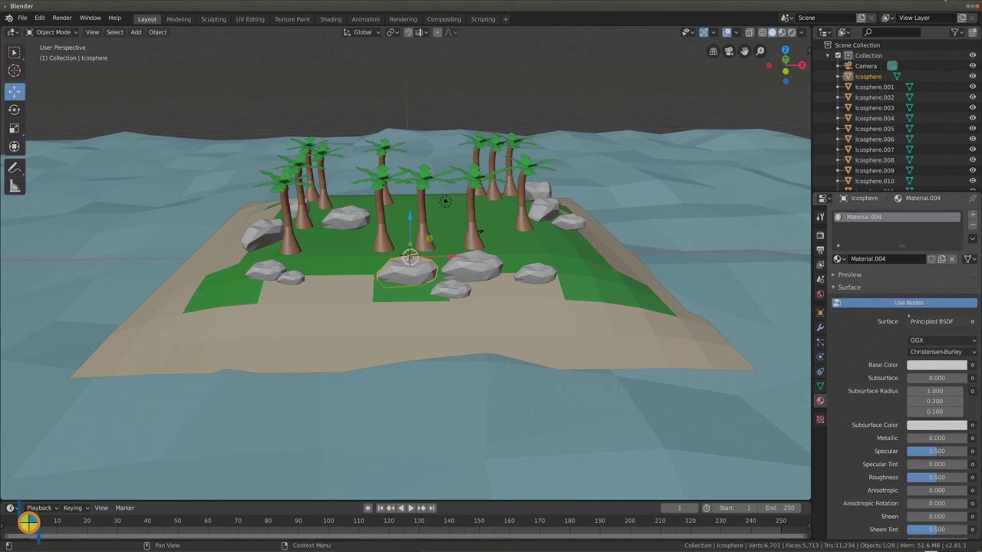
pyautogui.click(908, 302)
pyautogui.click(932, 321)
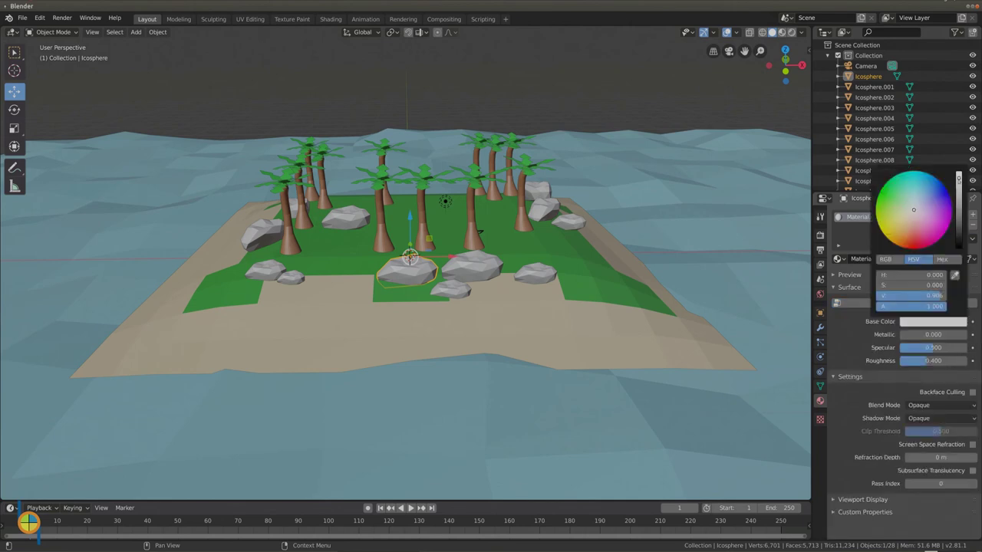
pyautogui.moveTo(939, 295); pyautogui.dragTo(926, 296)
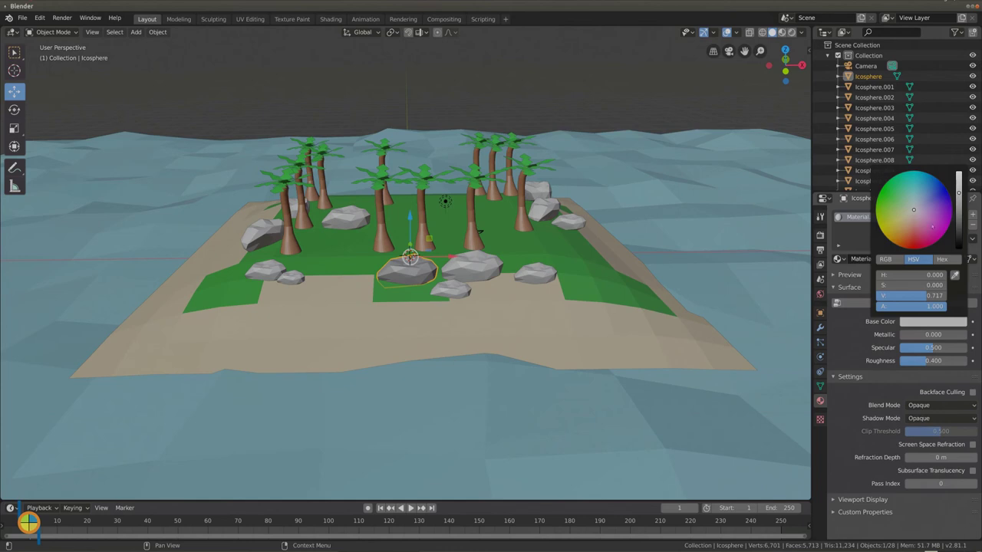
pyautogui.doubleClick(865, 259)
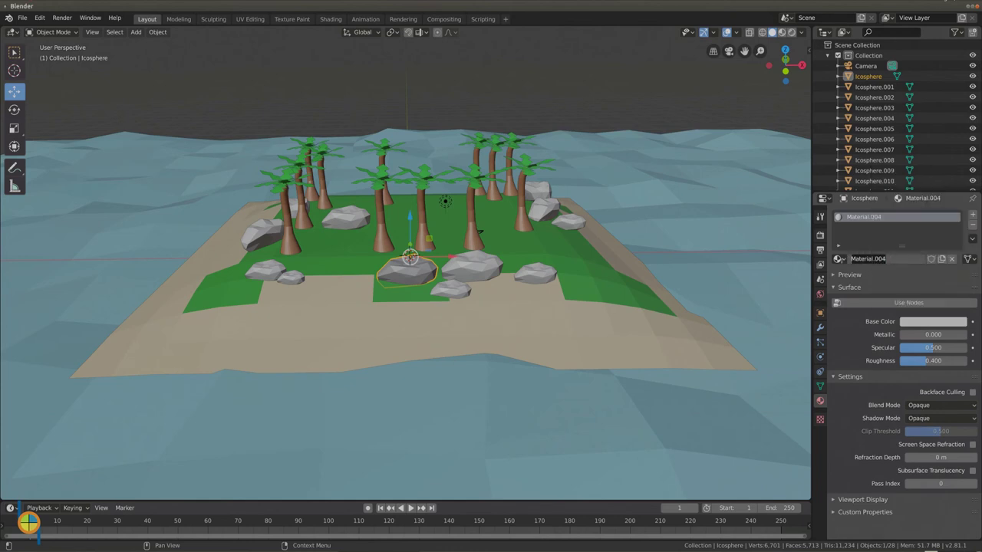
pyautogui.write('s')
pyautogui.write('tone-gr')
pyautogui.write('t')
pyautogui.press('Return')
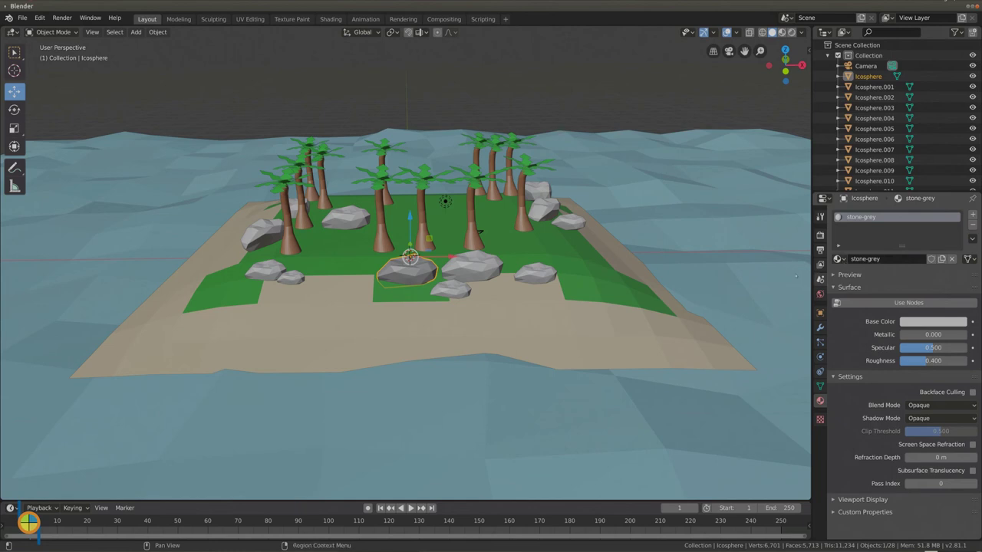
# Step: Give the large front rock a new node-free material, stone-black, with base colour value 0.287
pyautogui.click(477, 273)
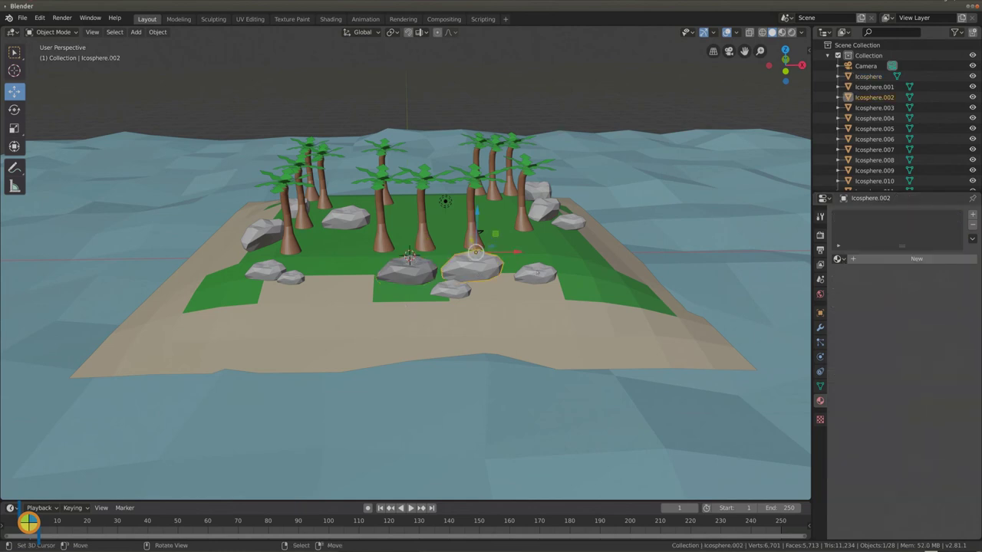
pyautogui.click(904, 261)
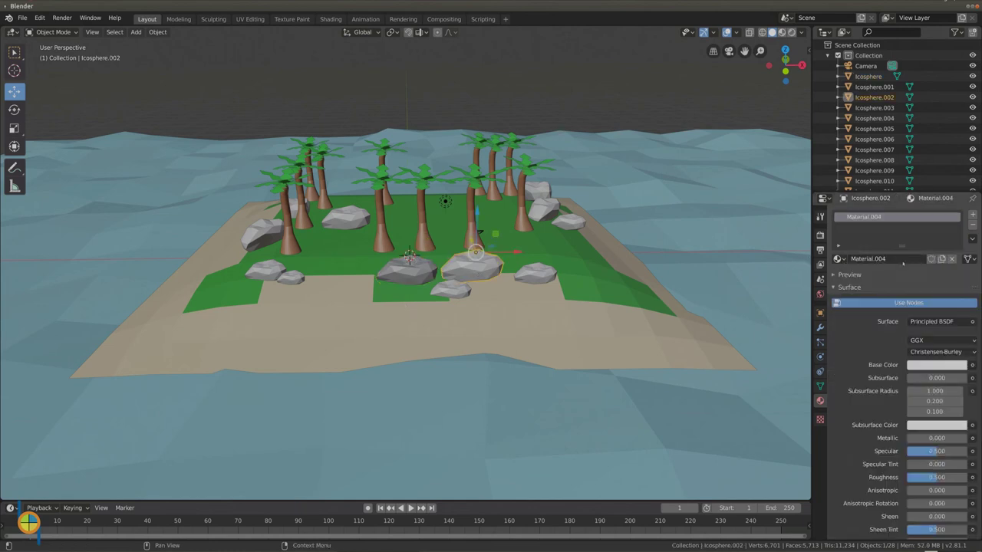
pyautogui.write('stone-black')
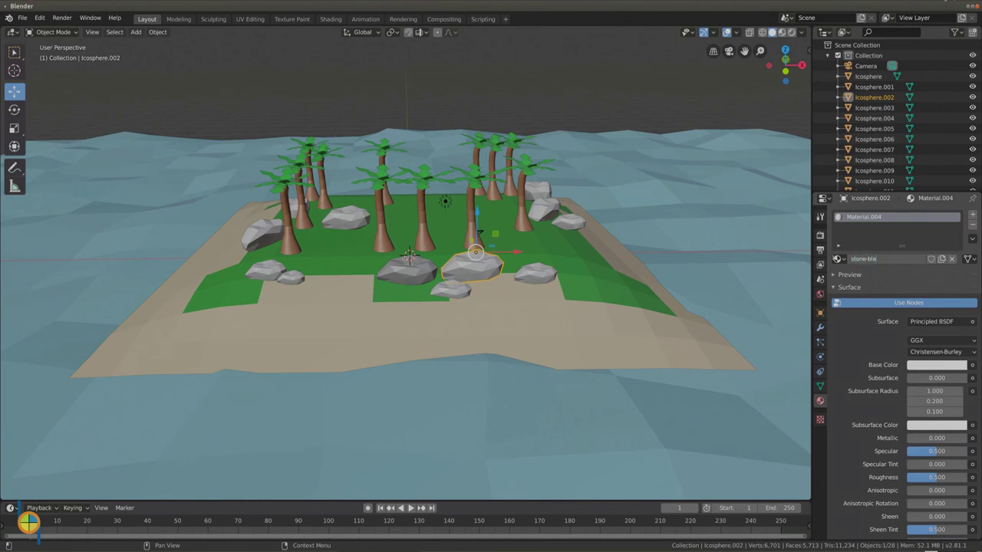
pyautogui.press('Return')
pyautogui.click(883, 303)
pyautogui.click(916, 322)
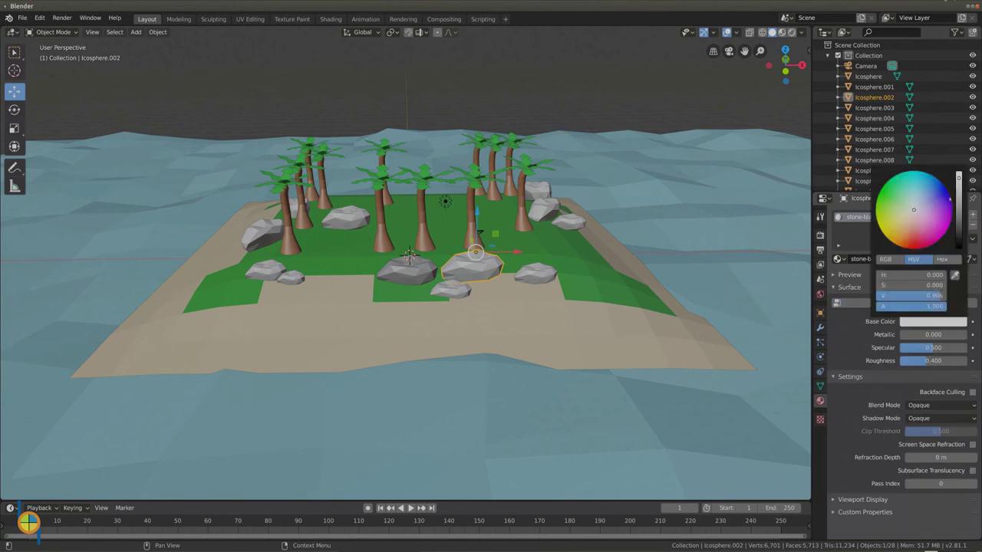
pyautogui.moveTo(910, 296); pyautogui.dragTo(890, 295)
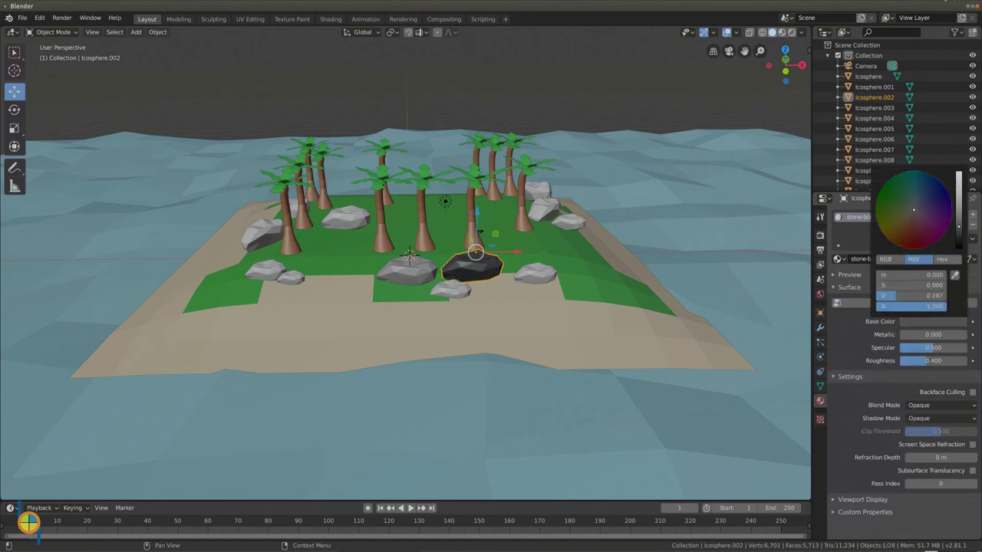
pyautogui.moveTo(484, 252); pyautogui.dragTo(477, 224, button='middle')
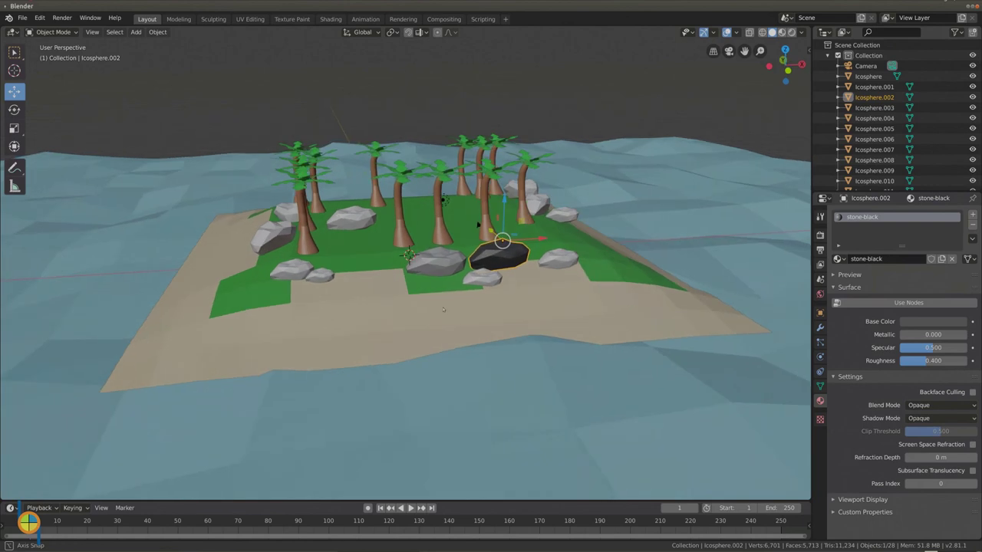
pyautogui.click(481, 275)
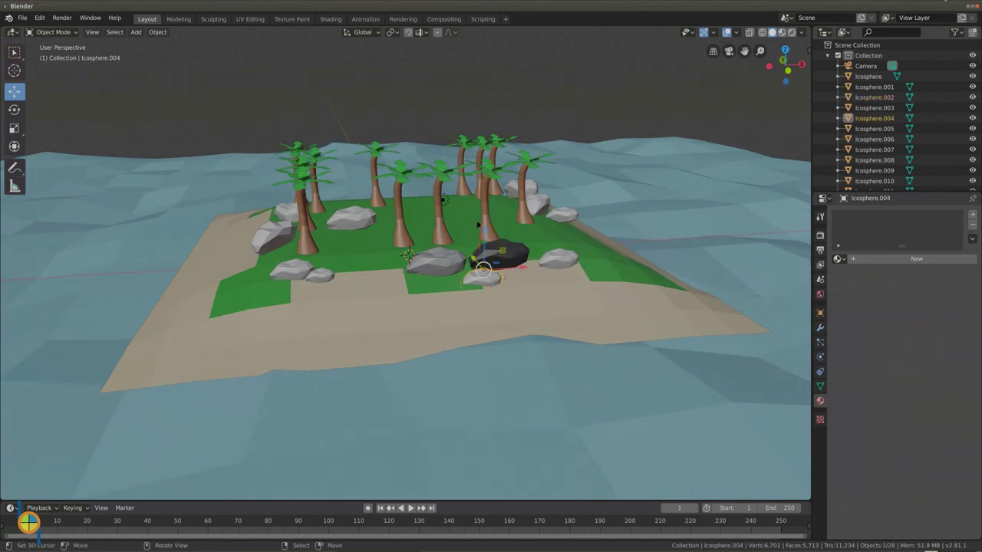
# Step: Assign stone-black to the small front rock and stone-grey to the right and left rocks
pyautogui.click(837, 258)
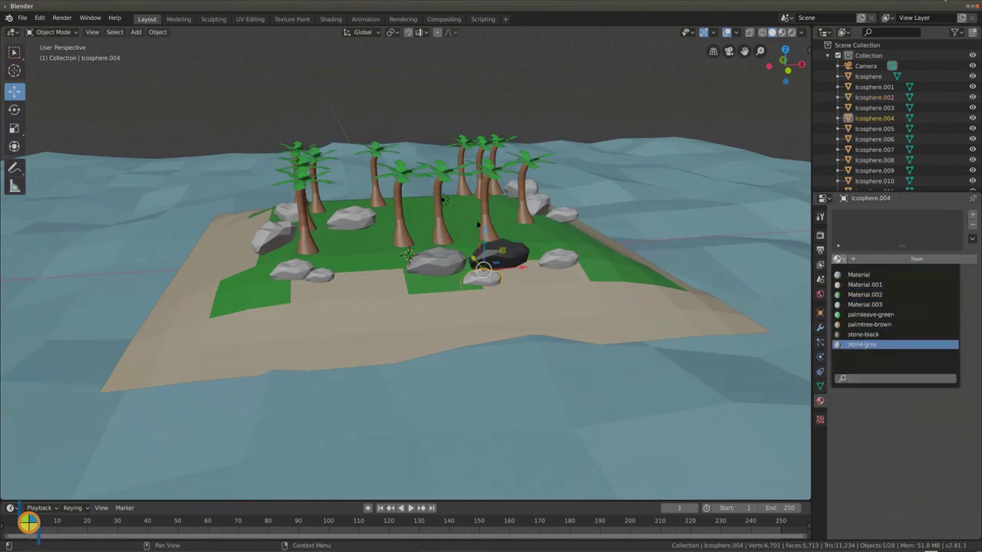
pyautogui.click(862, 334)
pyautogui.click(559, 257)
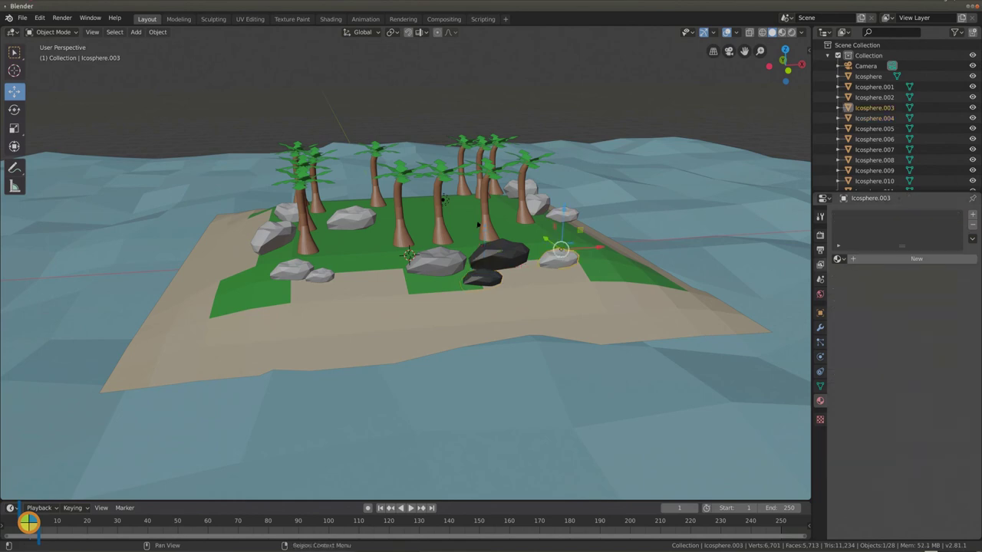
pyautogui.click(837, 259)
pyautogui.click(862, 344)
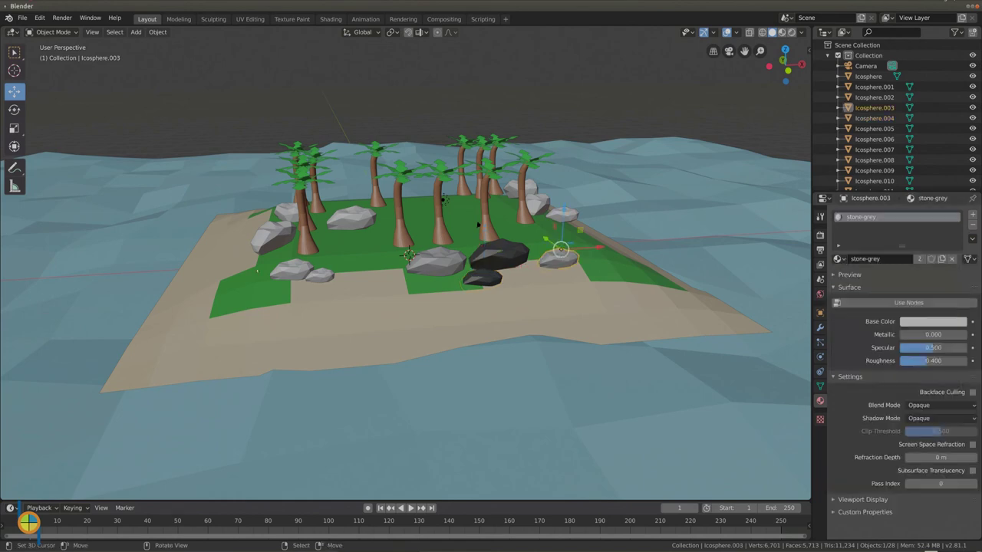
pyautogui.click(292, 264)
pyautogui.click(837, 258)
pyautogui.click(880, 342)
# Step: Give the front-left and back rocks stone-black and the far-left rock stone-grey
pyautogui.click(320, 270)
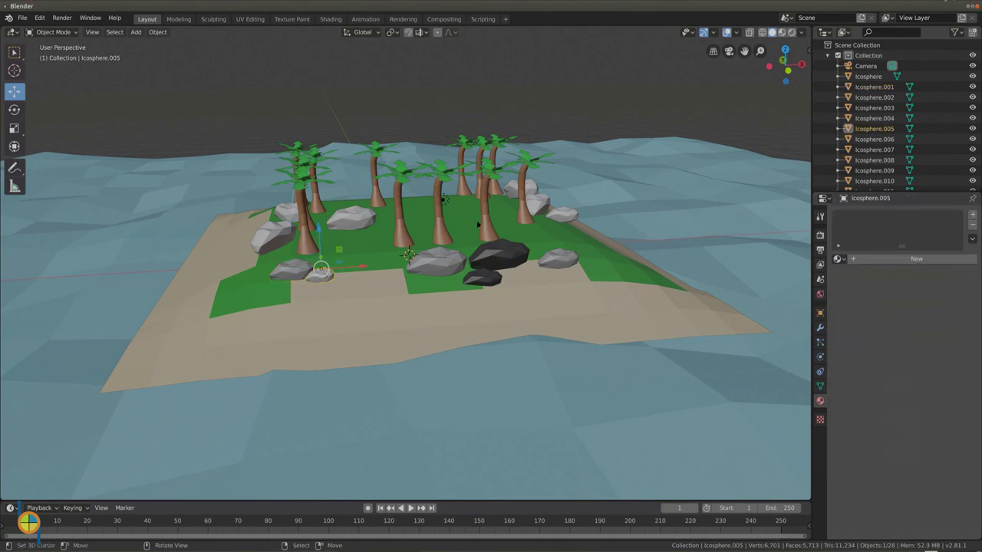
pyautogui.click(838, 259)
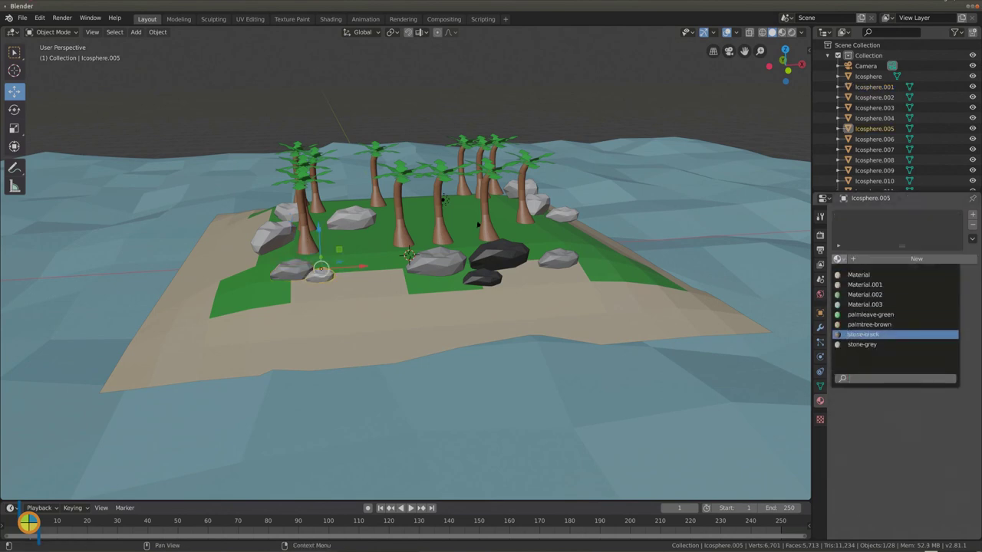
pyautogui.click(874, 333)
pyautogui.click(347, 219)
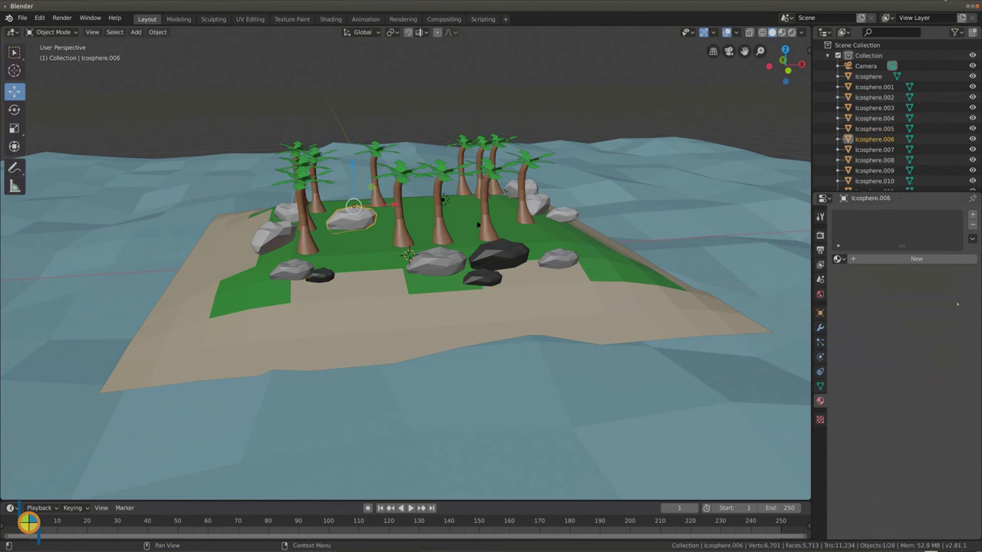
pyautogui.click(838, 259)
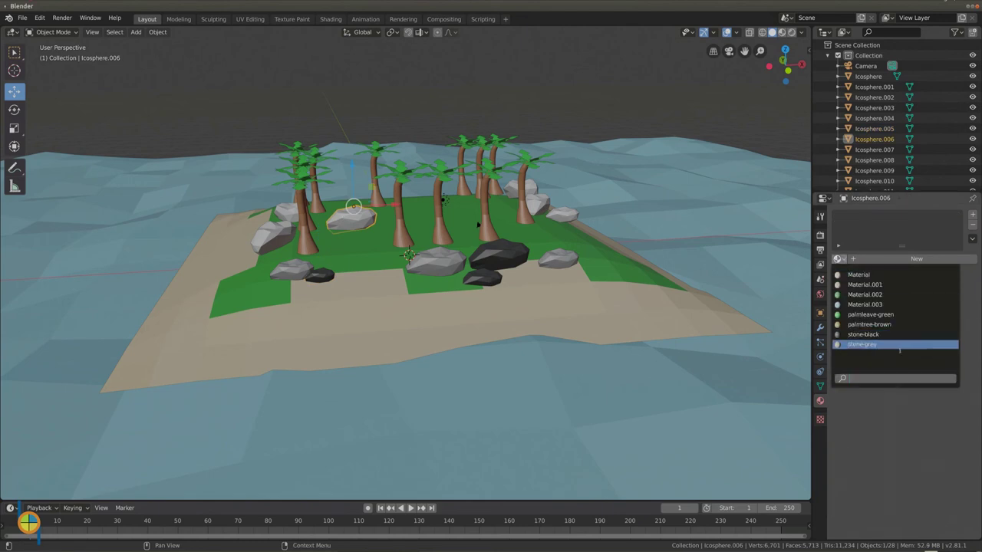
pyautogui.click(874, 334)
pyautogui.click(274, 222)
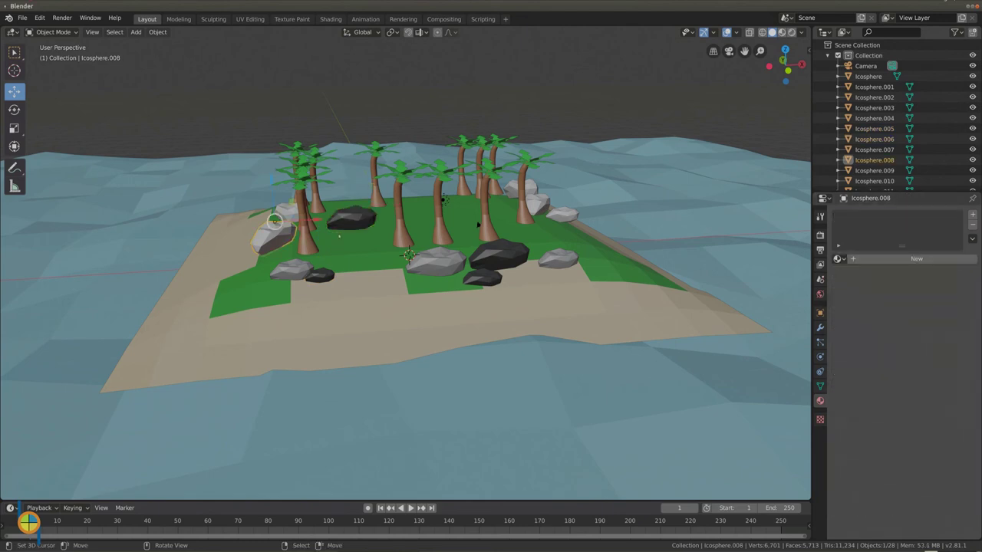
pyautogui.click(838, 259)
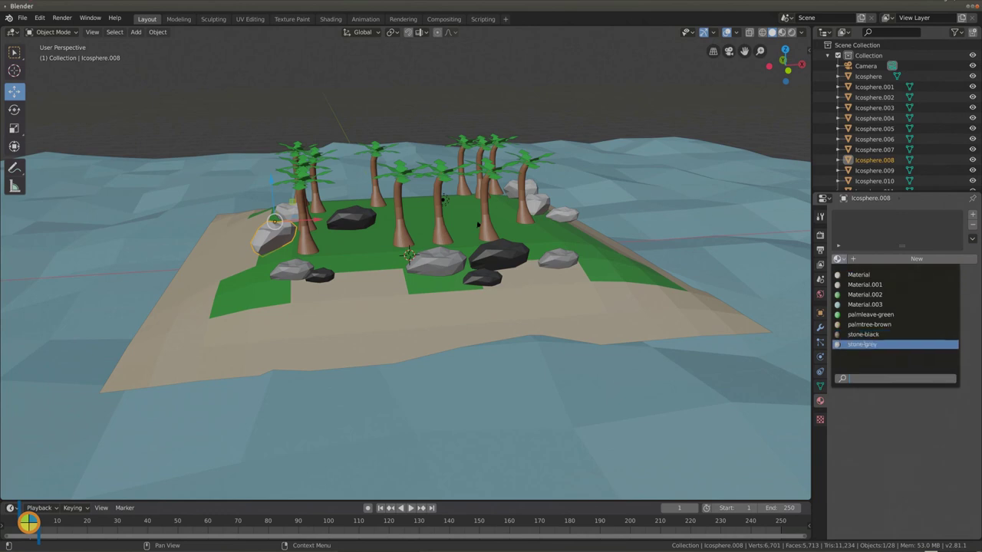
pyautogui.click(874, 344)
# Step: Make the back-right rock stone-black and the remaining left, right-edge and palm rocks stone-grey
pyautogui.click(287, 208)
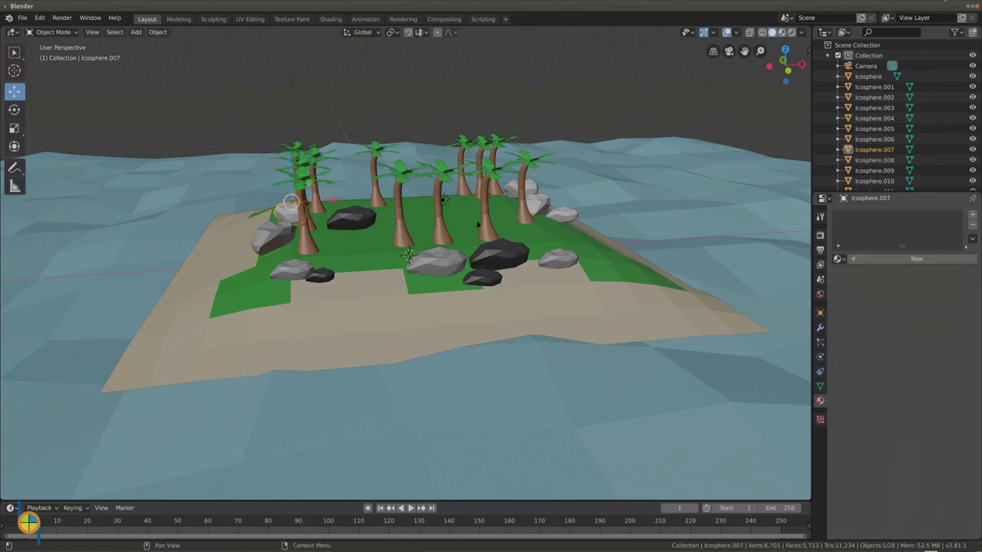
pyautogui.click(838, 259)
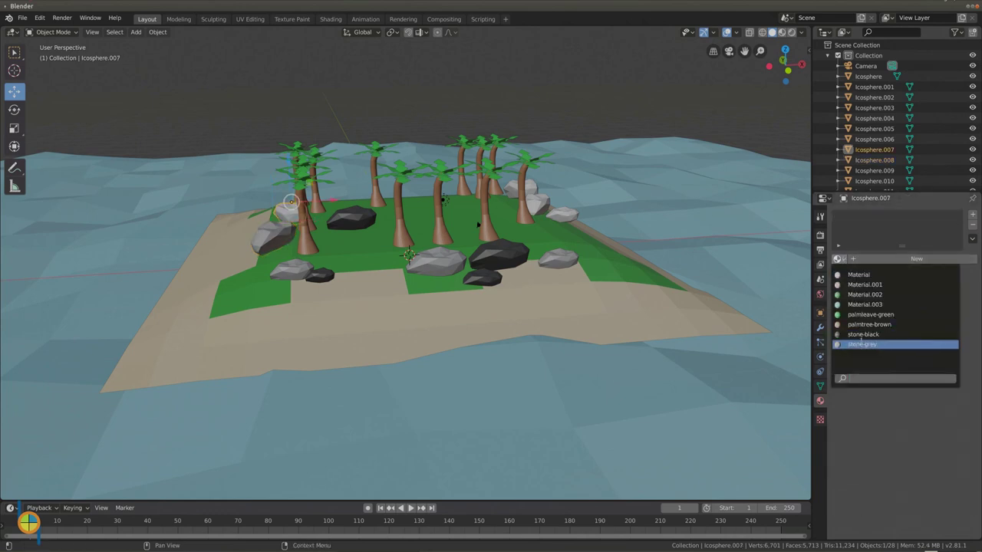
pyautogui.click(874, 344)
pyautogui.click(537, 193)
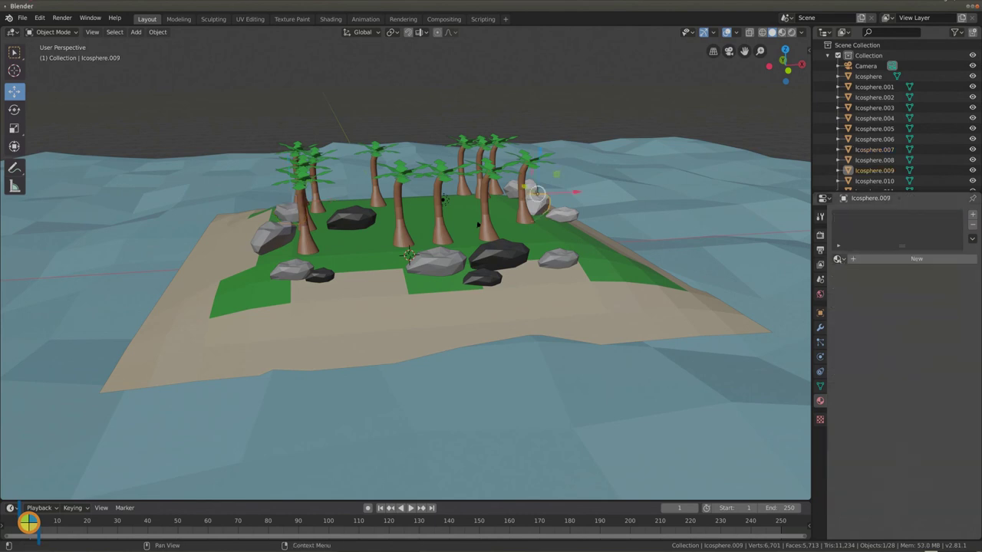
pyautogui.click(838, 259)
pyautogui.click(863, 334)
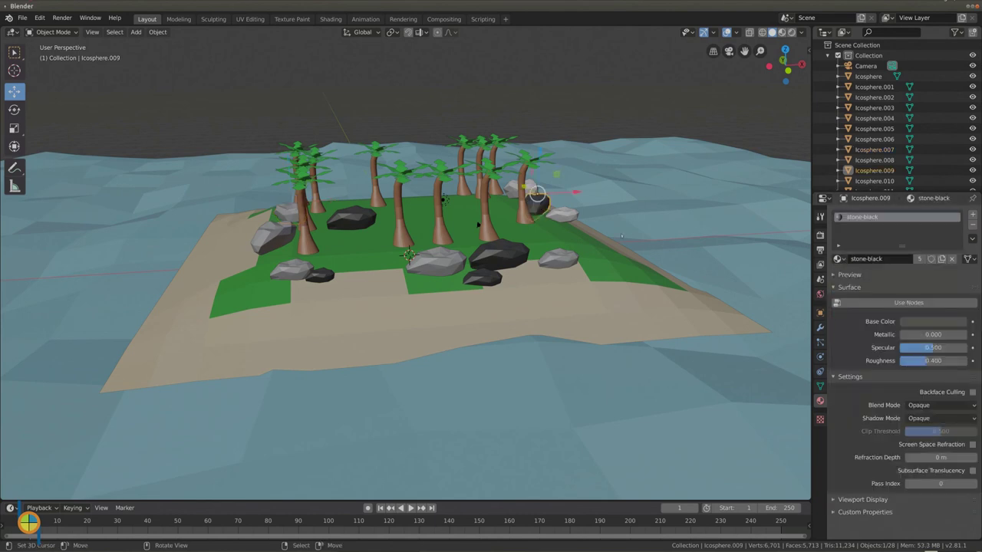
pyautogui.click(562, 212)
pyautogui.click(838, 260)
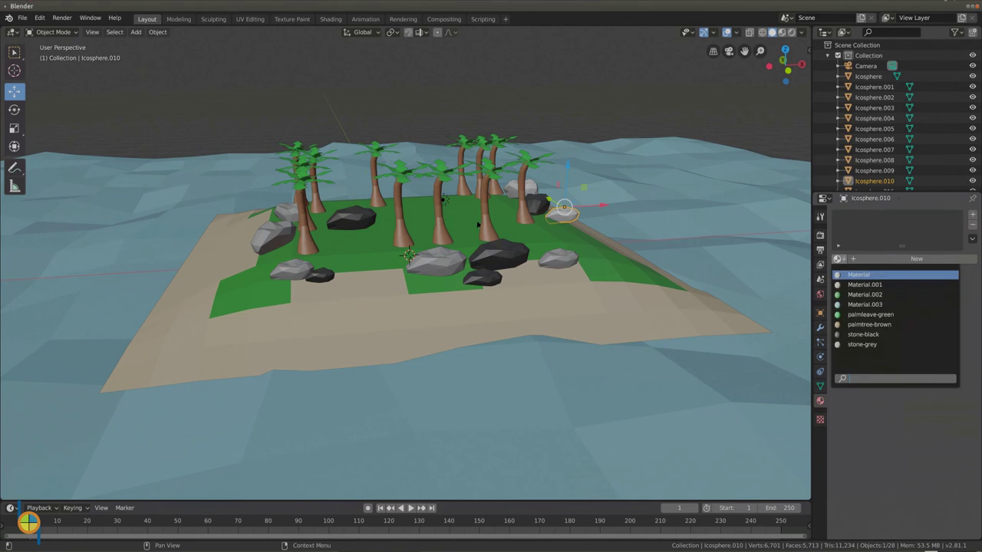
pyautogui.click(861, 344)
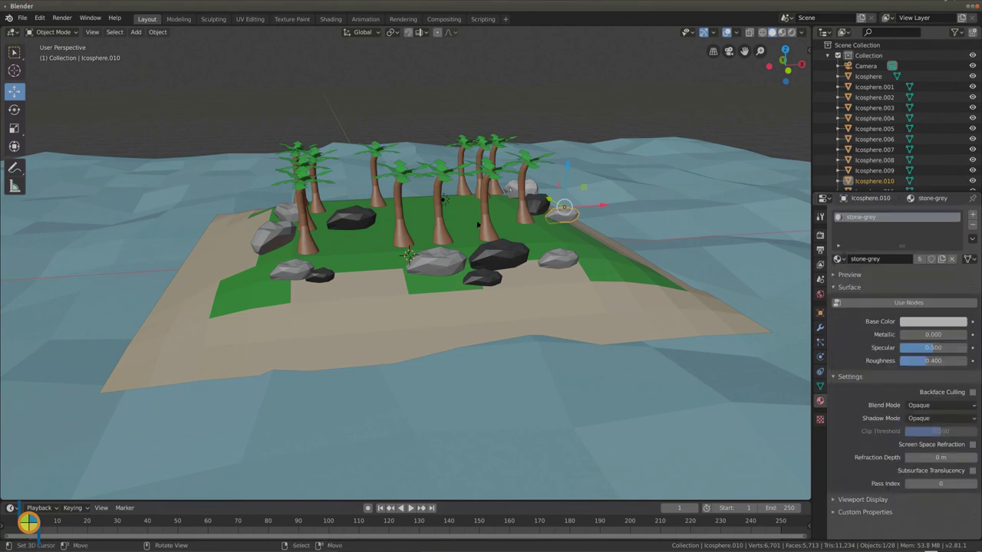
pyautogui.click(523, 186)
pyautogui.click(839, 259)
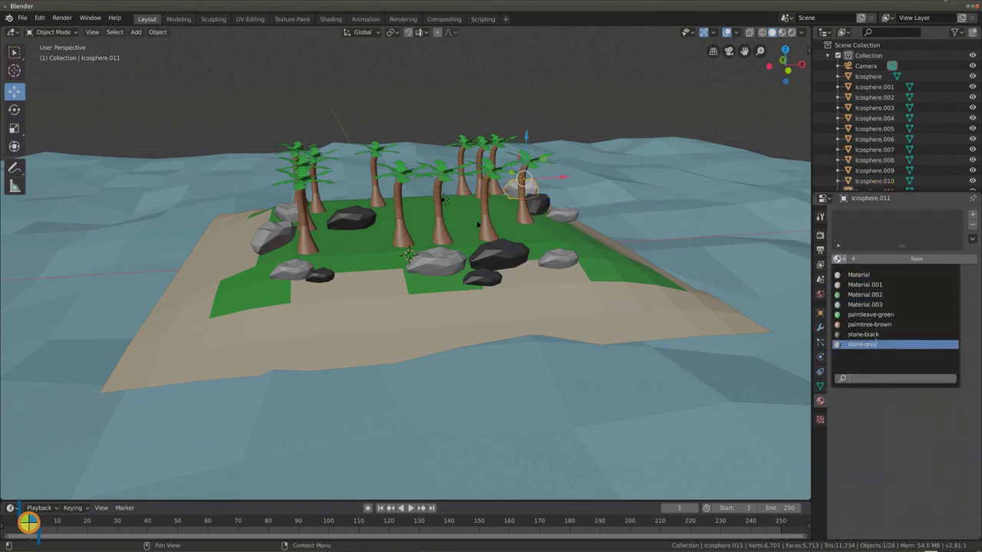
pyautogui.click(861, 344)
# Step: Drop the stone-grey rock Icosphere.011 0.825 m down along Z into the grass
pyautogui.moveTo(441, 307)
pyautogui.mouseDown(button='middle')
pyautogui.moveTo(449, 314)
pyautogui.moveTo(495, 292)
pyautogui.mouseUp(button='middle')
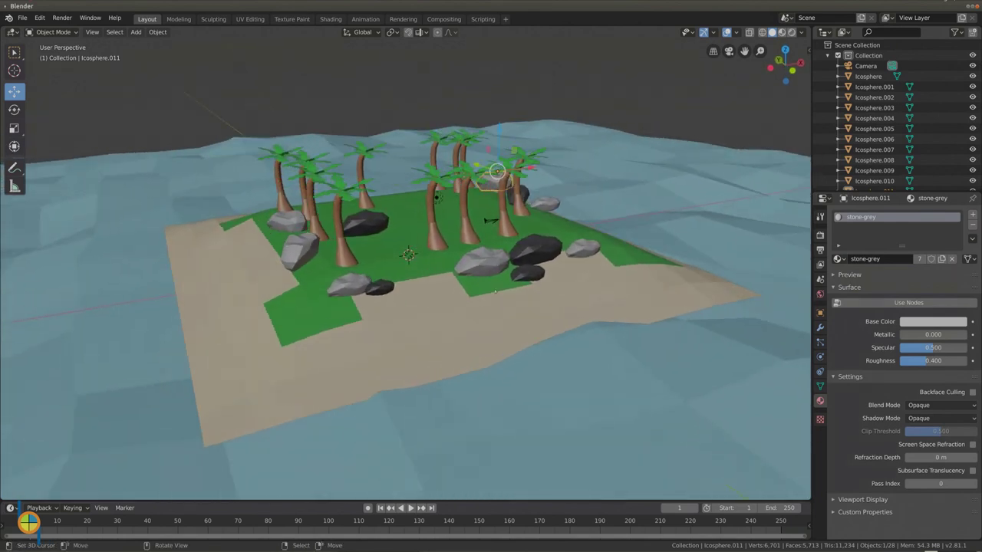
pyautogui.moveTo(448, 235); pyautogui.dragTo(430, 177, button='middle')
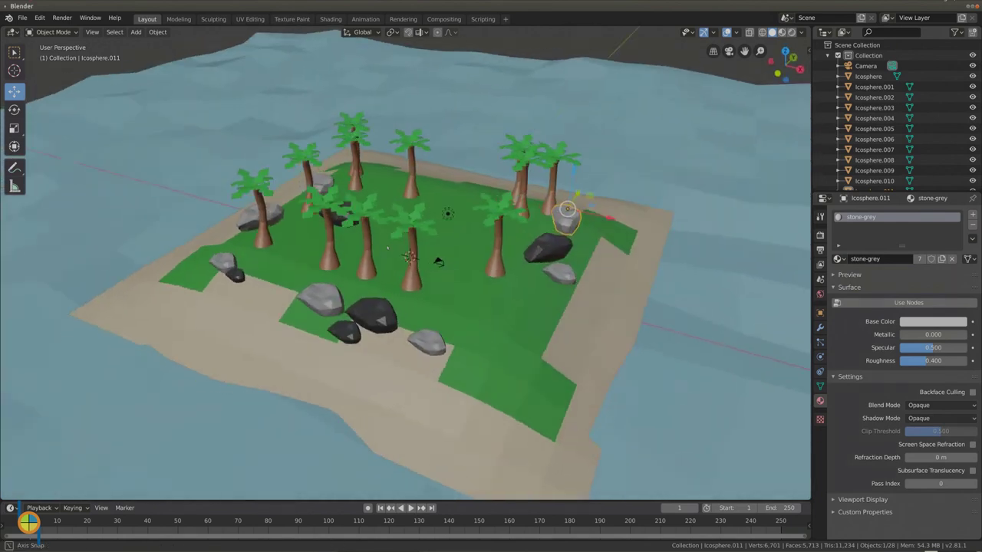
pyautogui.moveTo(486, 165); pyautogui.dragTo(486, 191)
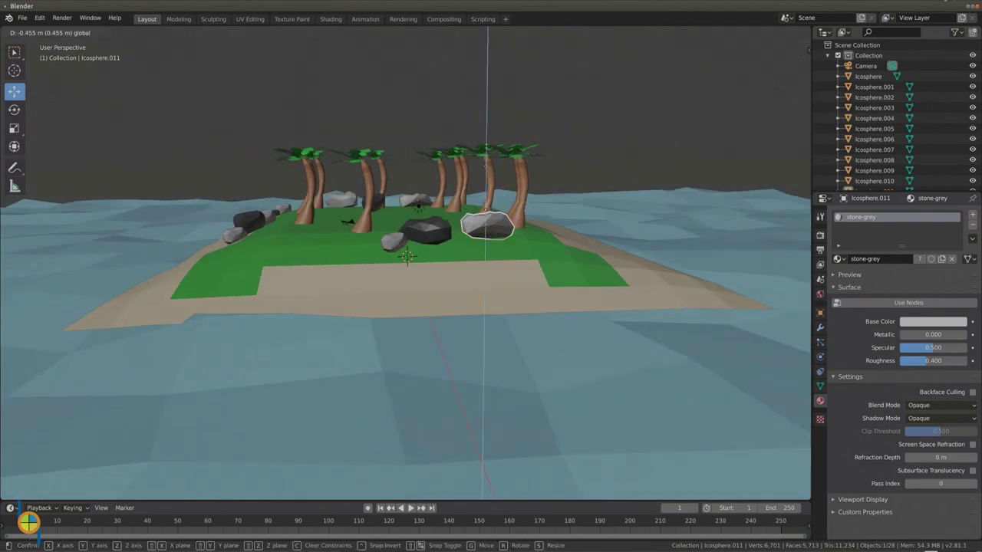
pyautogui.moveTo(460, 230); pyautogui.dragTo(491, 307, button='middle')
pyautogui.moveTo(455, 278); pyautogui.dragTo(480, 232, button='middle')
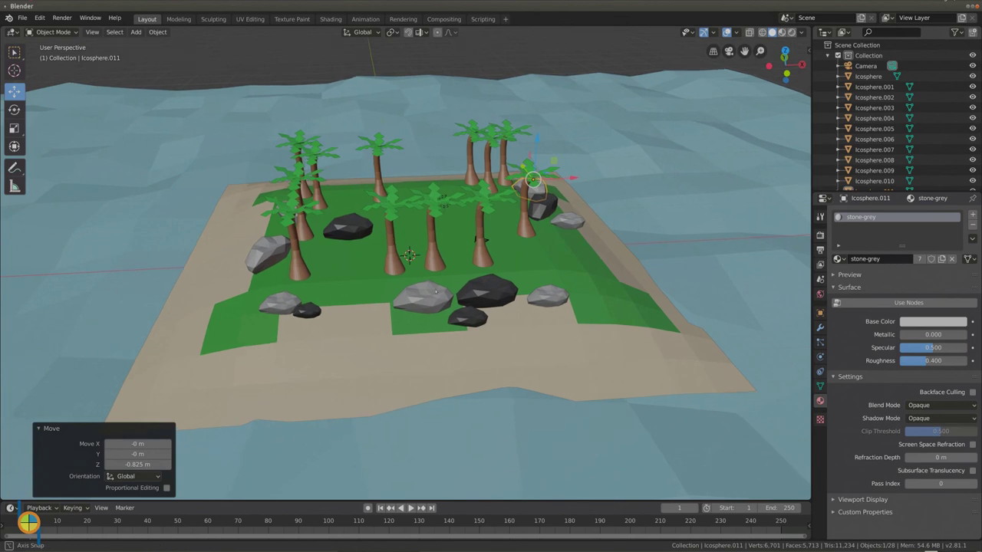
pyautogui.scroll(-3, 480, 232)
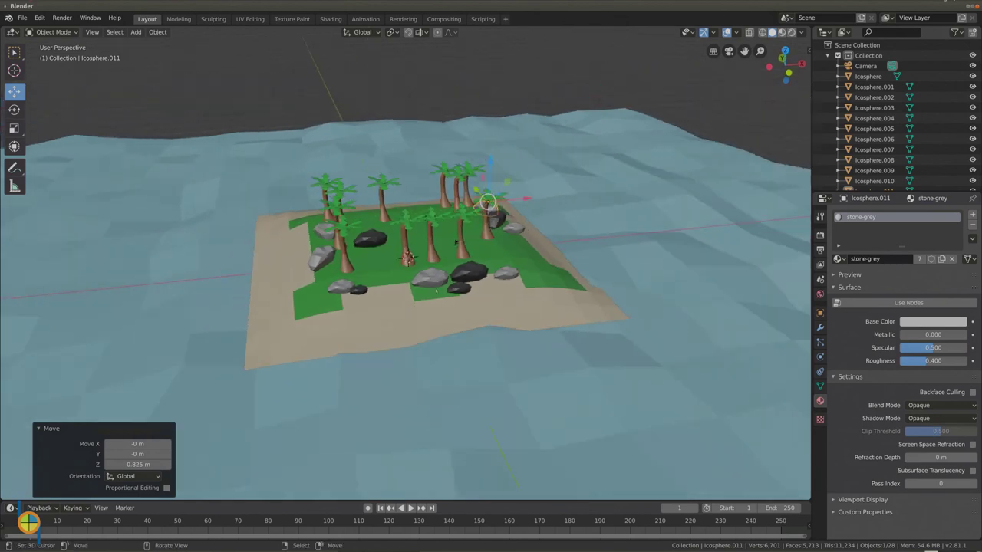